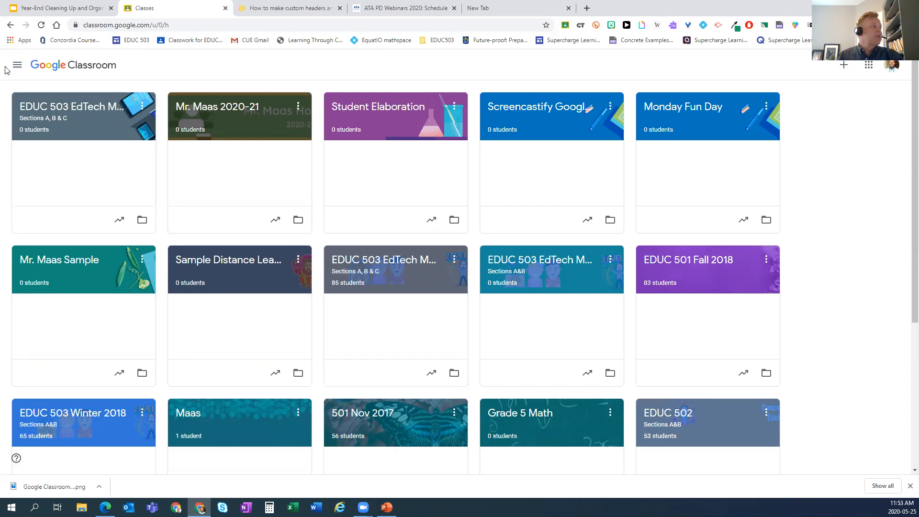
- Go to the To-do page and scroll the To review list to find In-Class Challenges
{"action": "left_click", "coordinate": [18, 68]}
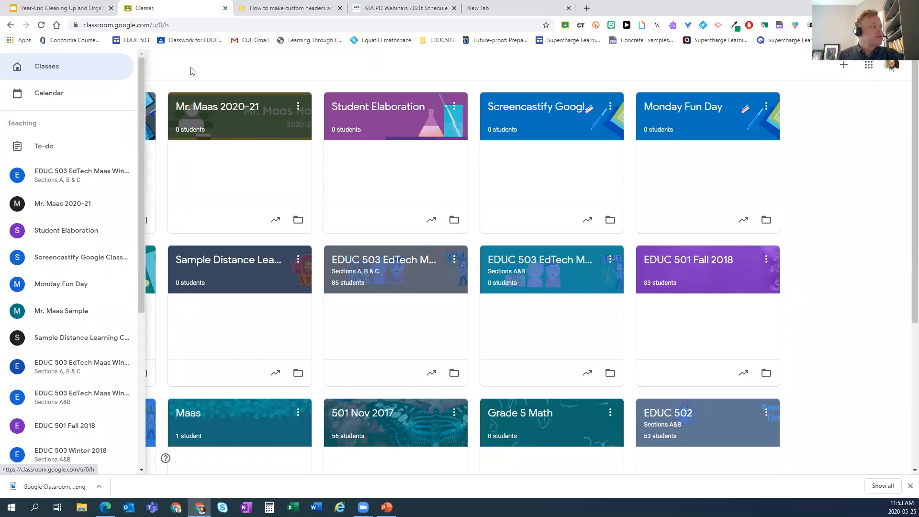
{"action": "left_click", "coordinate": [225, 71]}
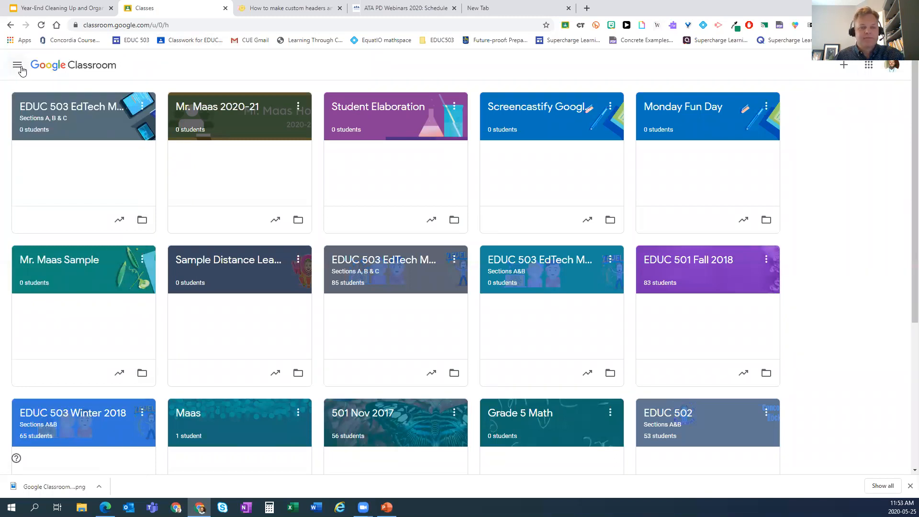
{"action": "left_click", "coordinate": [21, 71]}
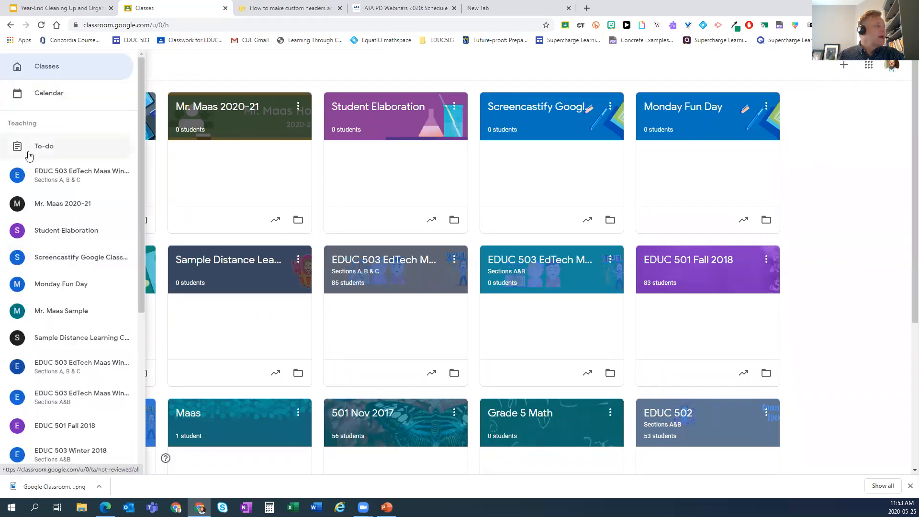
{"action": "left_click", "coordinate": [47, 152]}
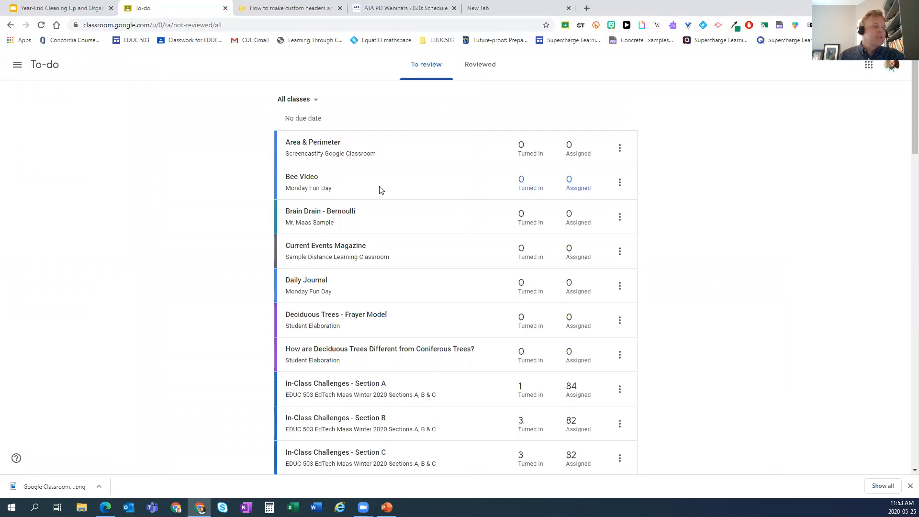
{"action": "scroll", "coordinate": [380, 207], "scroll_direction": "down", "scroll_amount": 5}
{"action": "scroll", "coordinate": [380, 207], "scroll_direction": "down", "scroll_amount": 5}
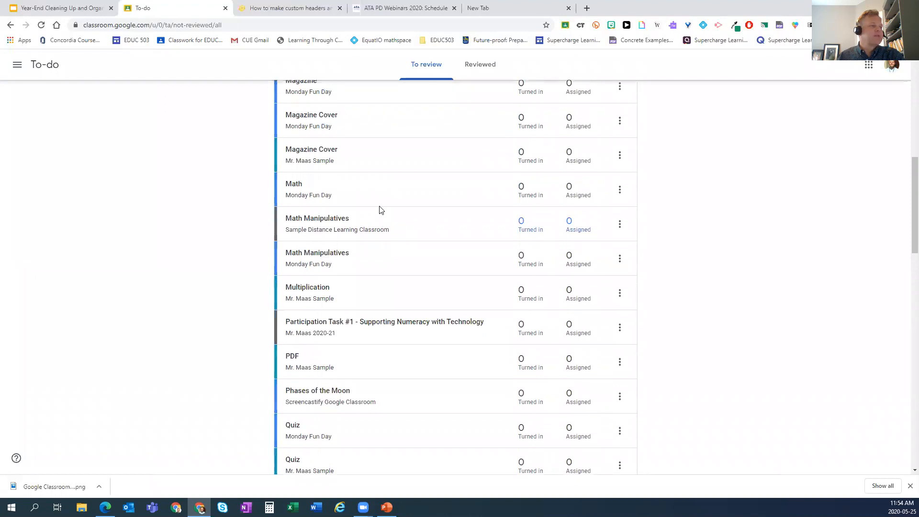
{"action": "scroll", "coordinate": [380, 209], "scroll_direction": "up", "scroll_amount": 8}
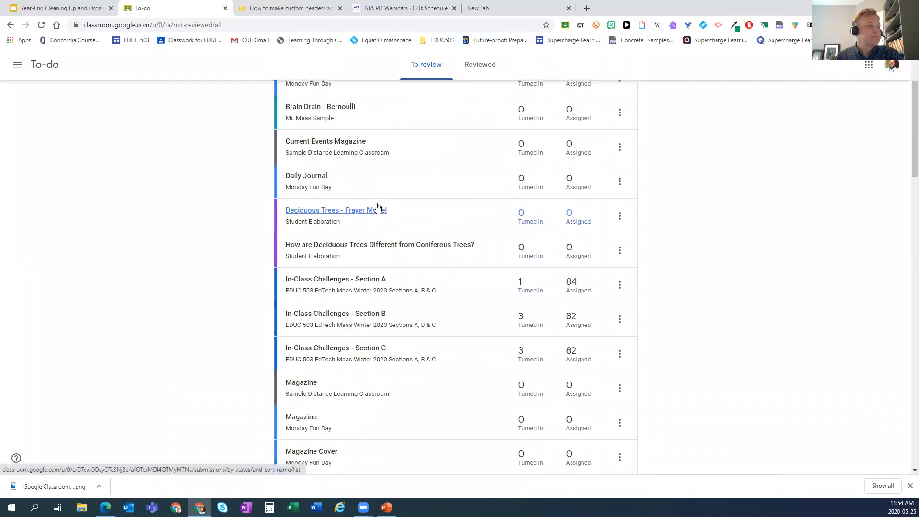
{"action": "scroll", "coordinate": [377, 206], "scroll_direction": "up", "scroll_amount": 1}
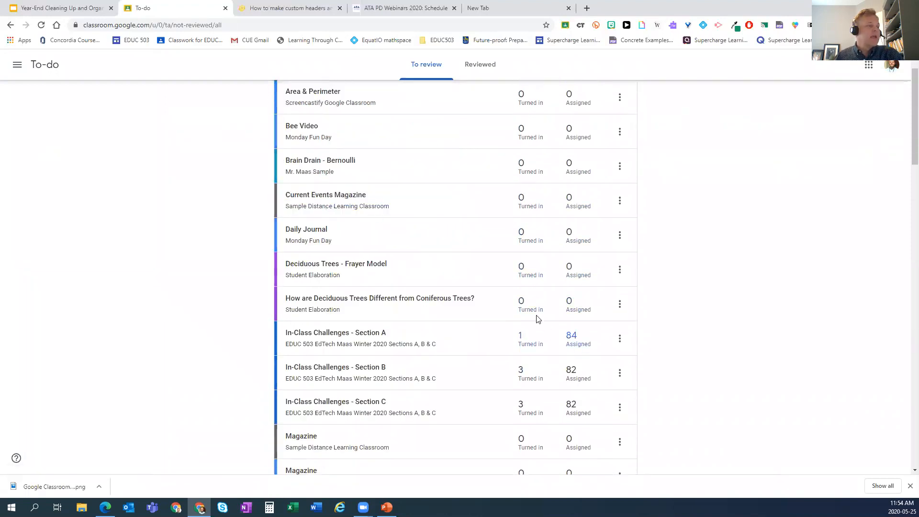
{"action": "scroll", "coordinate": [523, 302], "scroll_direction": "up", "scroll_amount": 1}
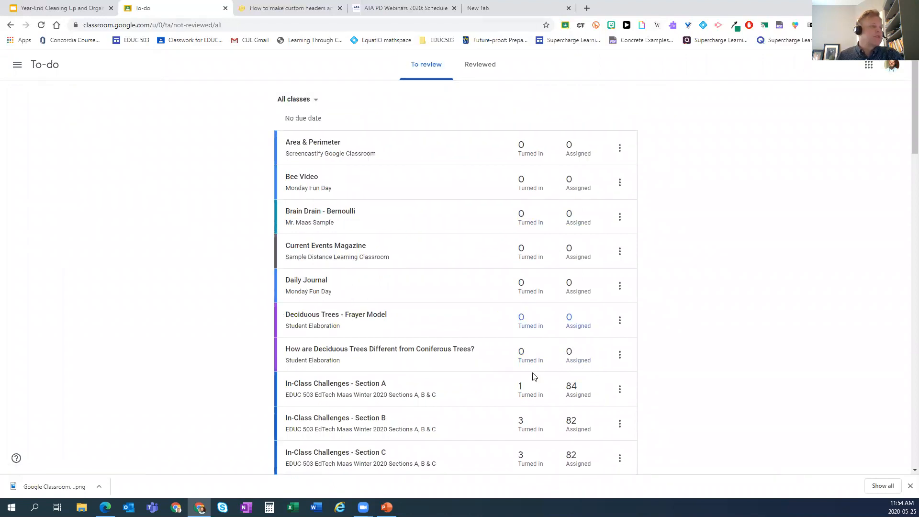
{"action": "scroll", "coordinate": [537, 364], "scroll_direction": "down", "scroll_amount": 2}
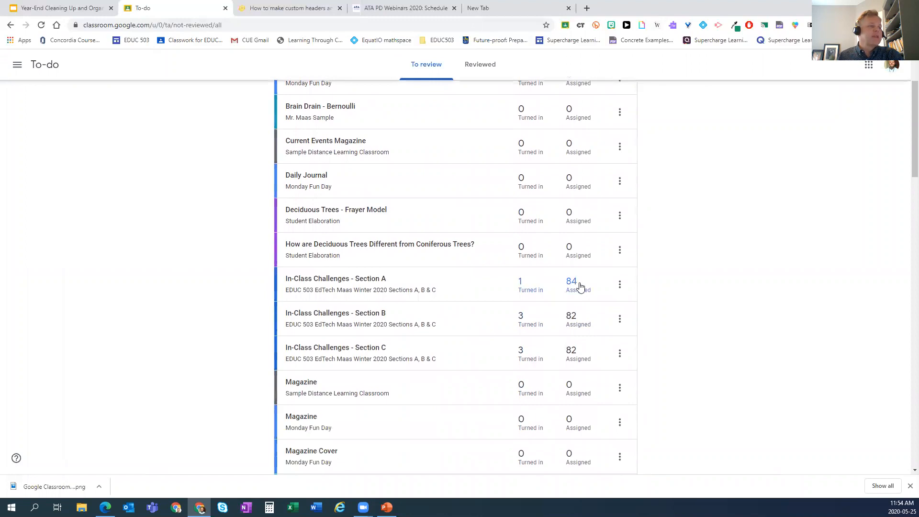
- Select all students in Section A's assigned work and return it, confirming both dialogs
{"action": "left_click", "coordinate": [575, 289]}
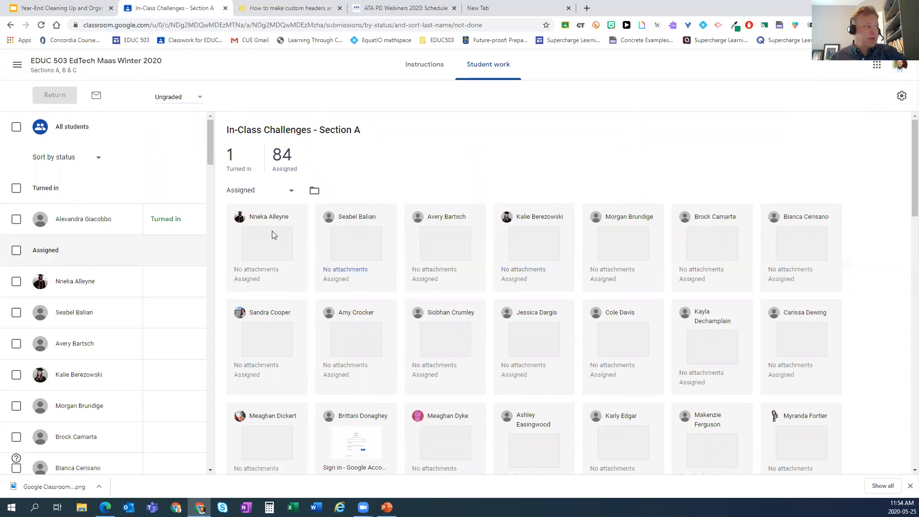
{"action": "left_click", "coordinate": [16, 127]}
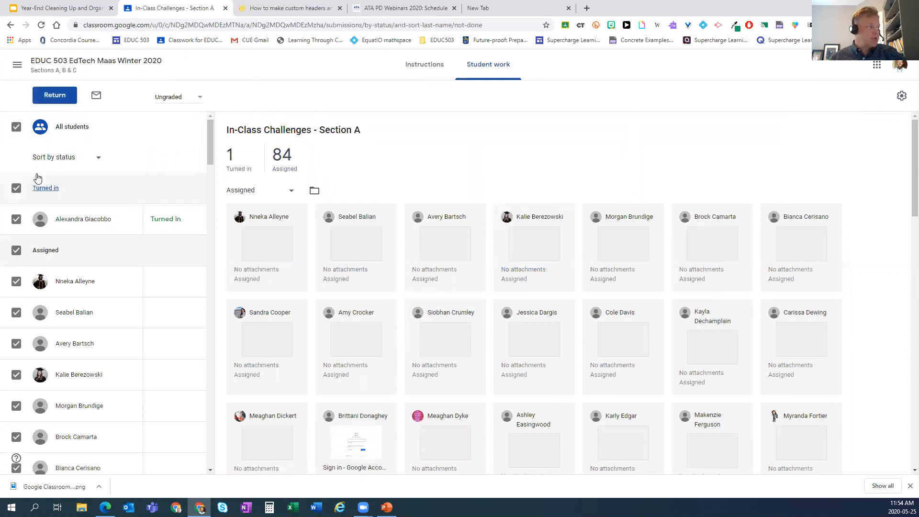
{"action": "left_click", "coordinate": [56, 95]}
{"action": "left_click", "coordinate": [515, 292]}
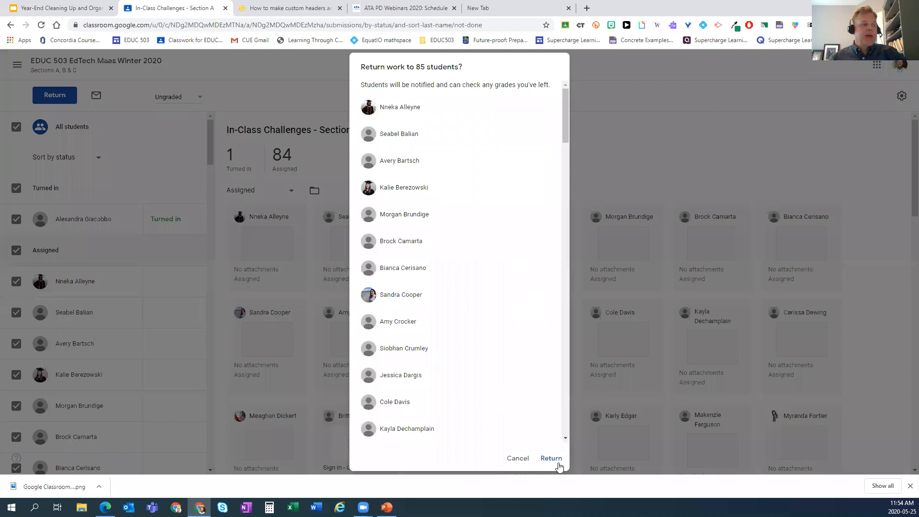
{"action": "left_click", "coordinate": [553, 460]}
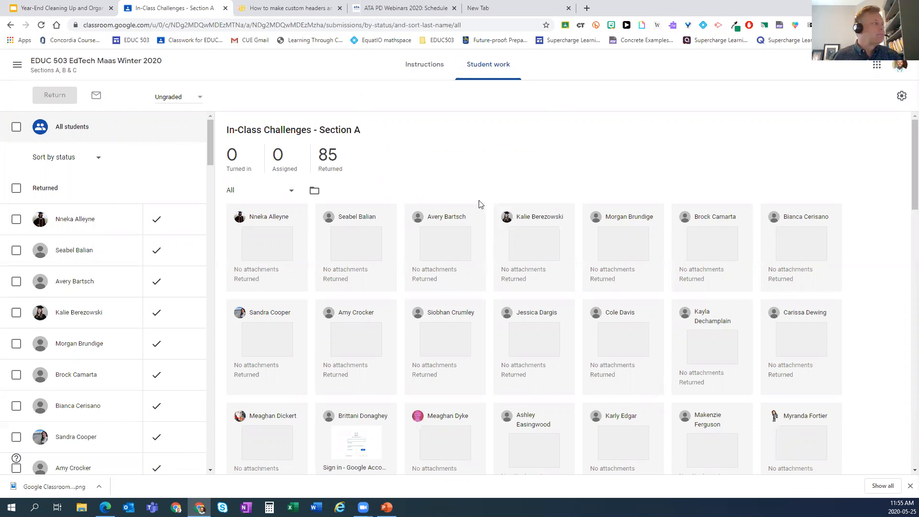
- From To-do, open Section B's 82 assigned and return work to all 85 students, confirming both dialogs
{"action": "left_click", "coordinate": [18, 64]}
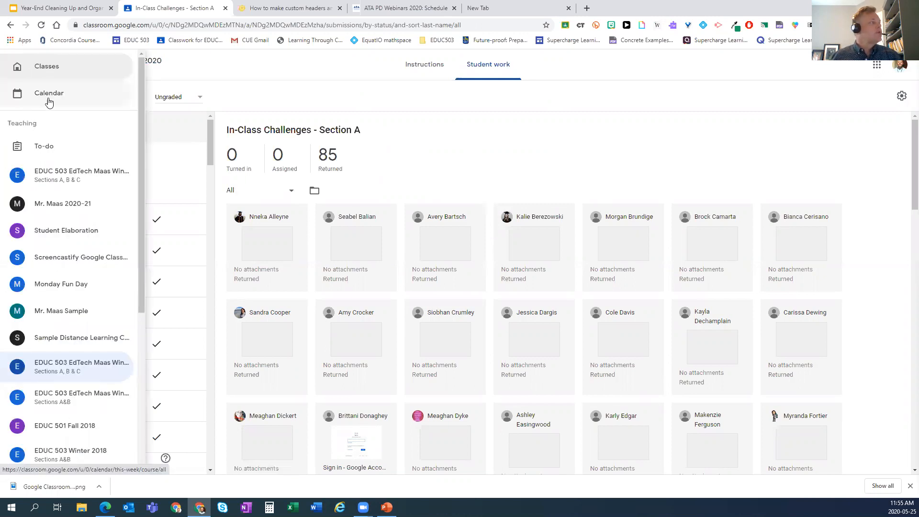
{"action": "left_click", "coordinate": [53, 148]}
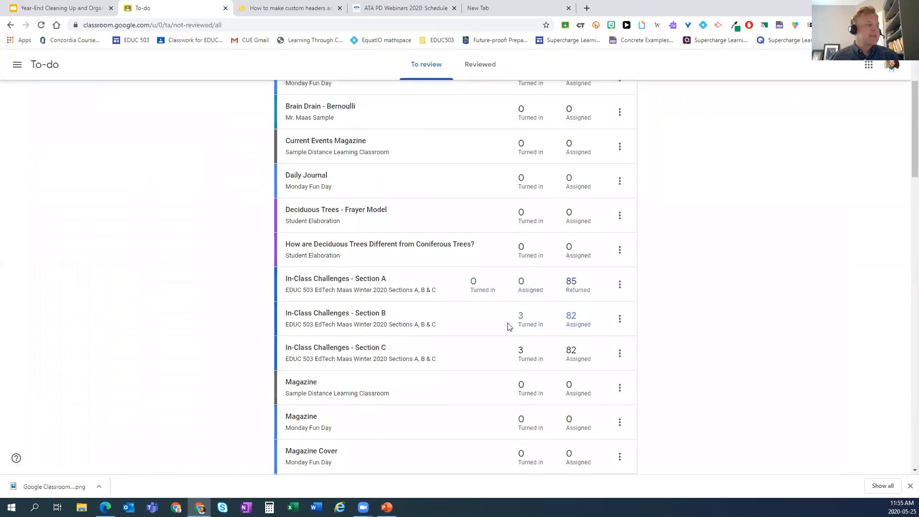
{"action": "left_click", "coordinate": [572, 320]}
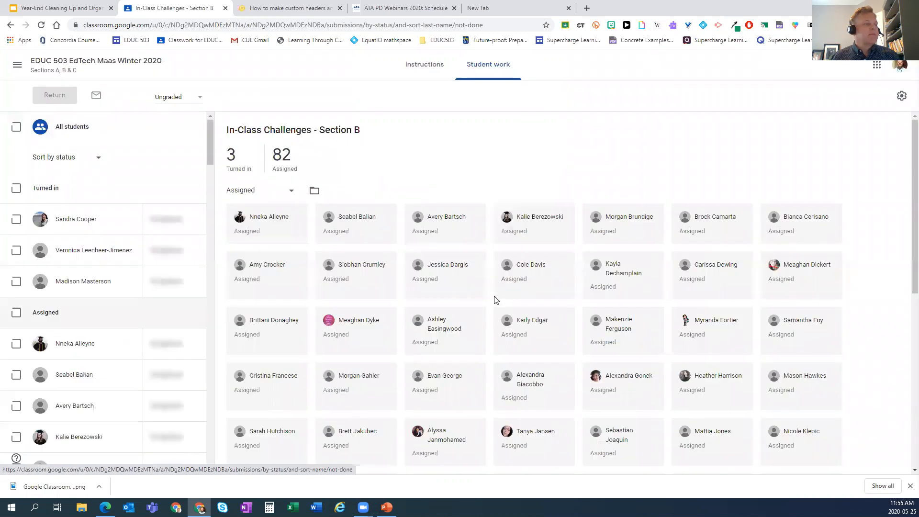
{"action": "left_click", "coordinate": [16, 128]}
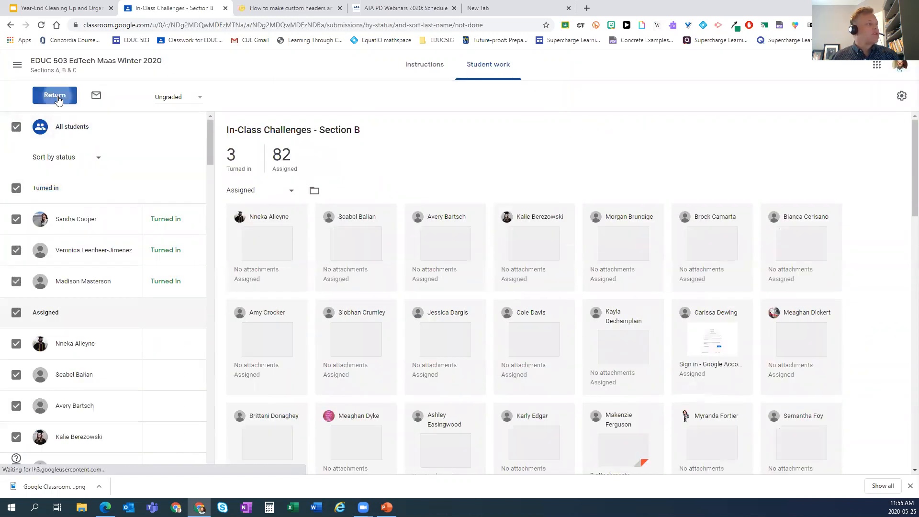
{"action": "left_click", "coordinate": [55, 95]}
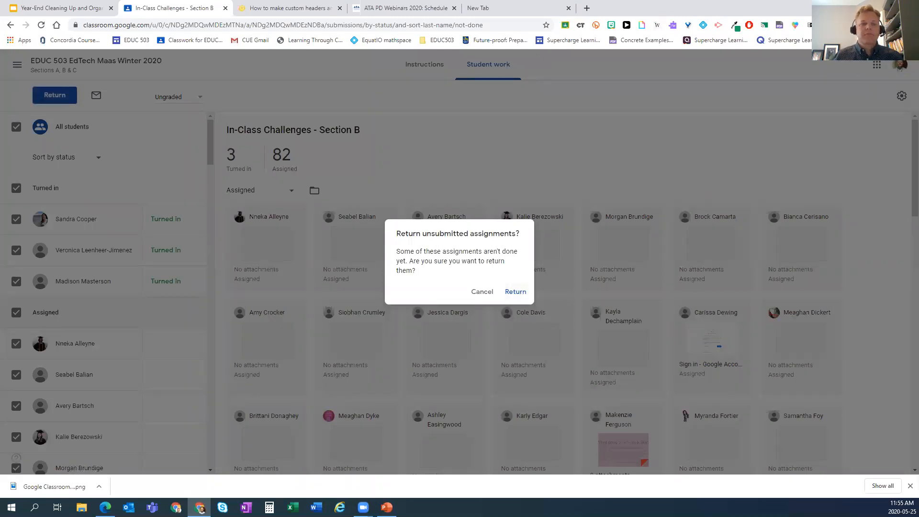
{"action": "left_click", "coordinate": [516, 292]}
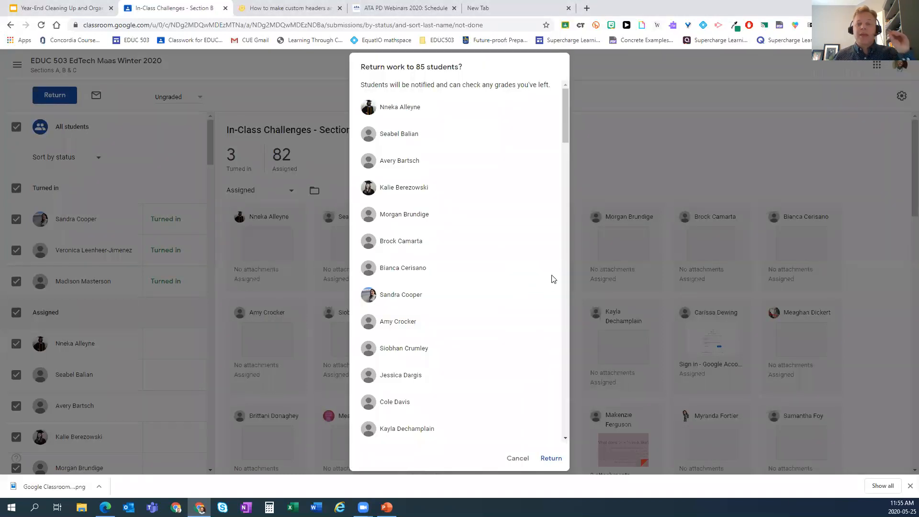
{"action": "left_click", "coordinate": [548, 457]}
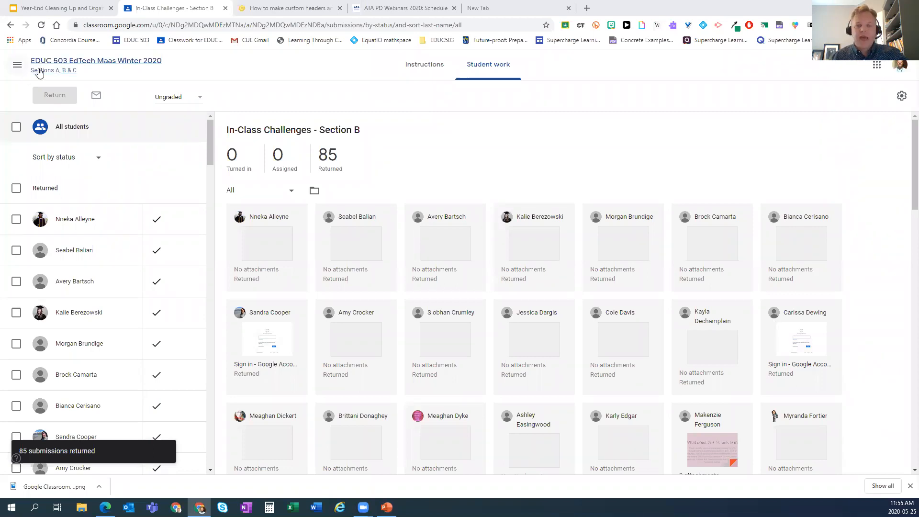
- Check the '2. Unenroll Students' slide in Year-End Cleaning Up, then return to Section B's student work
{"action": "left_click", "coordinate": [49, 8]}
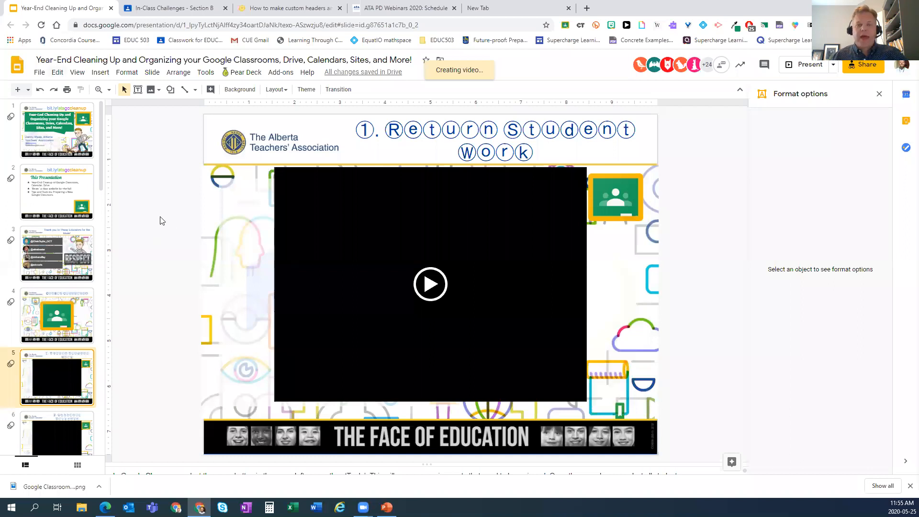
{"action": "key", "text": "Down"}
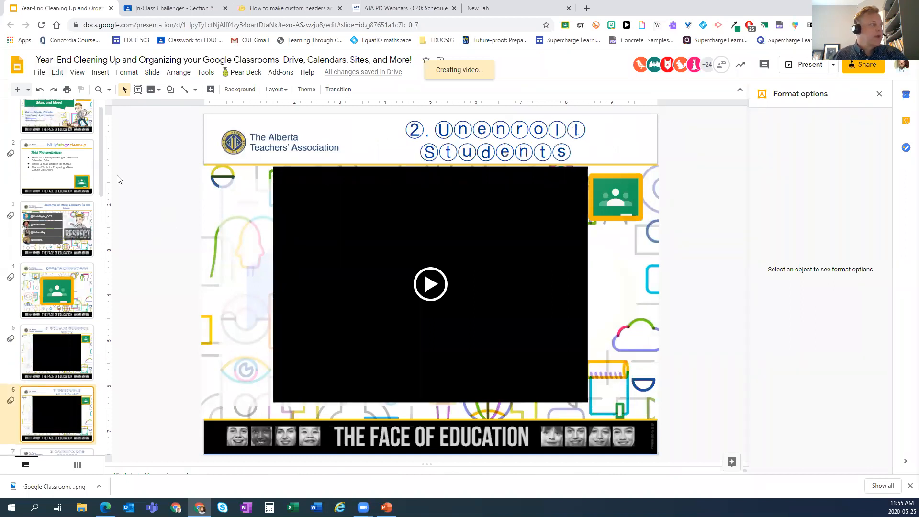
{"action": "left_click", "coordinate": [97, 344]}
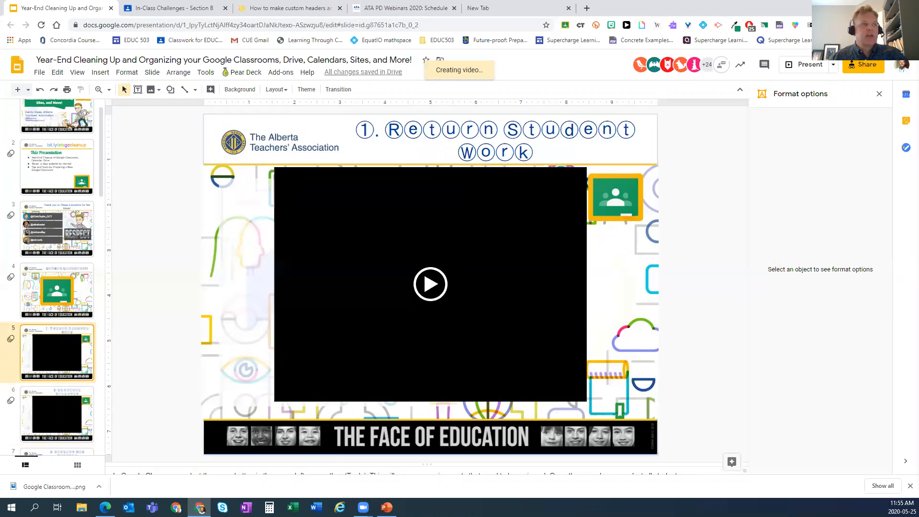
{"action": "left_click", "coordinate": [880, 94]}
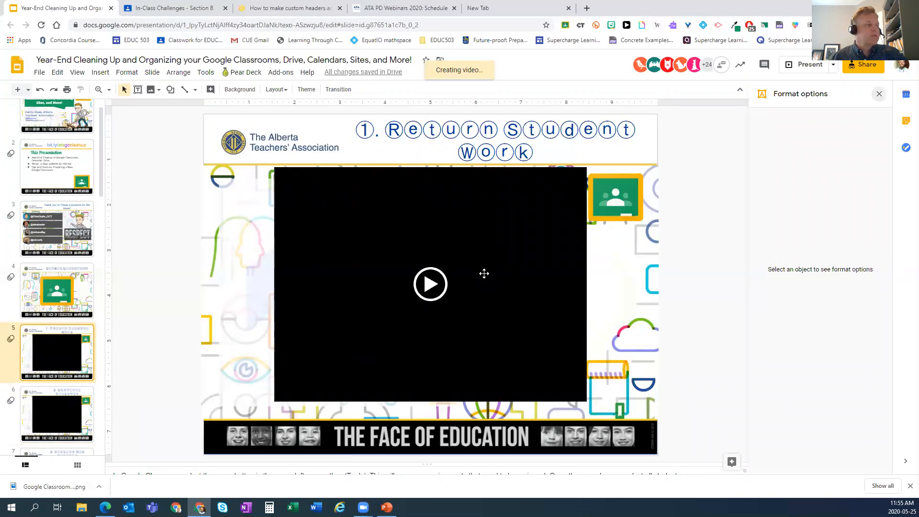
{"action": "left_click", "coordinate": [91, 416]}
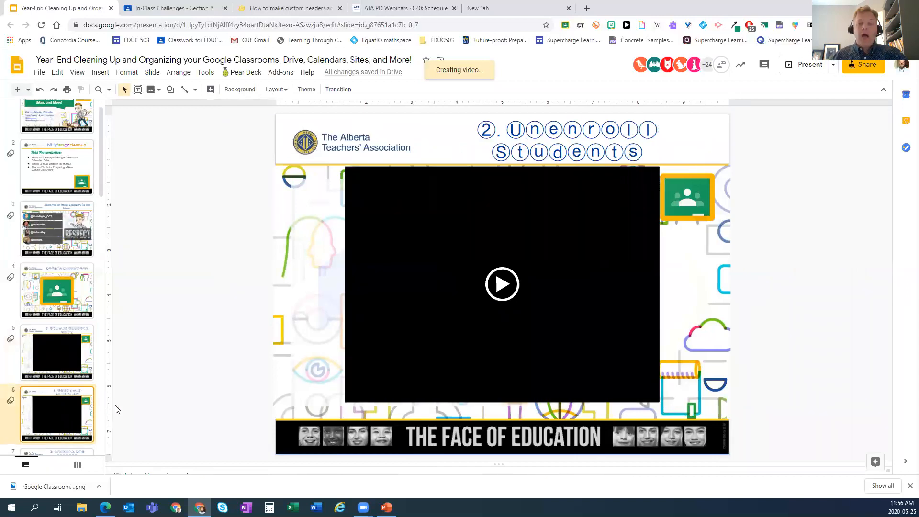
{"action": "left_click", "coordinate": [158, 8]}
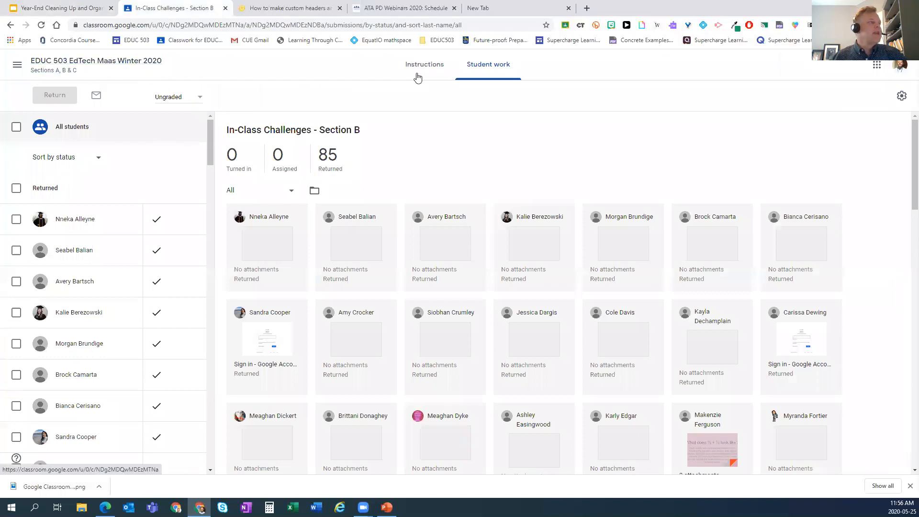
- Open the People list of EDUC 503 EdTech Maas Winter 2020 and select all its students
{"action": "left_click", "coordinate": [122, 63]}
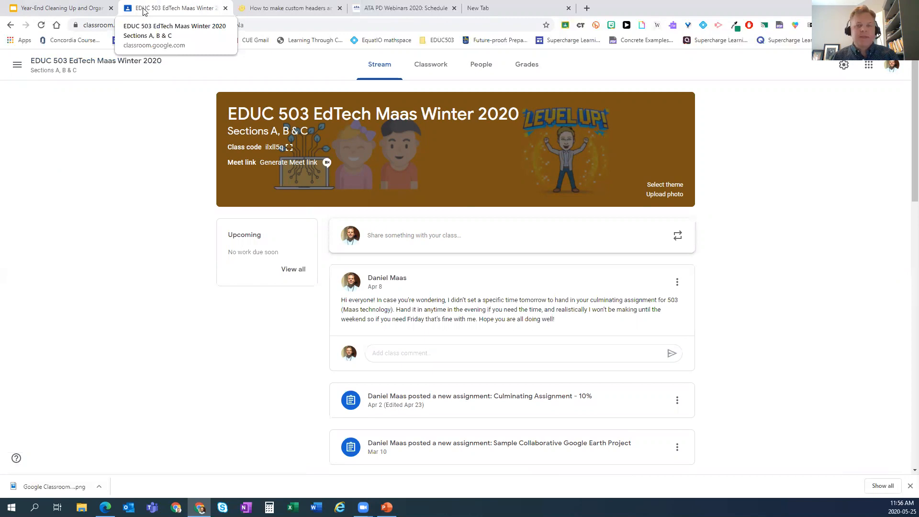
{"action": "left_click", "coordinate": [474, 70]}
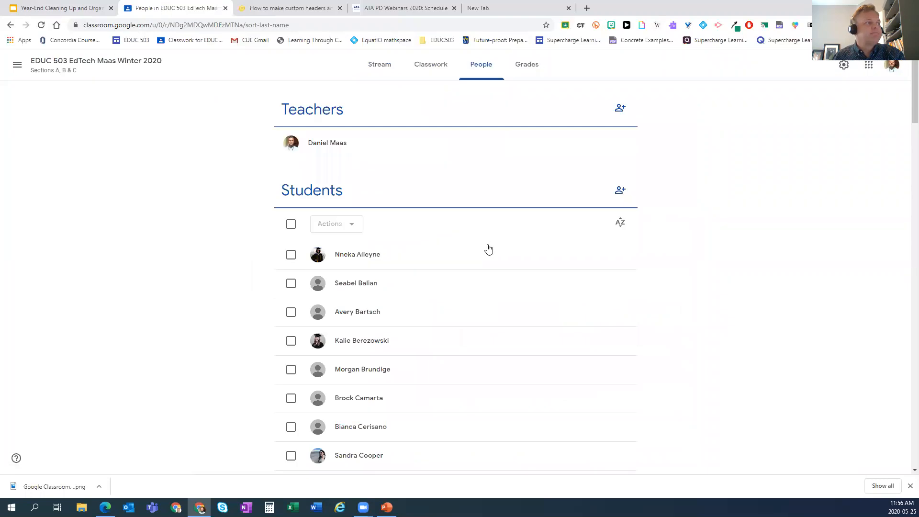
{"action": "left_click", "coordinate": [291, 225]}
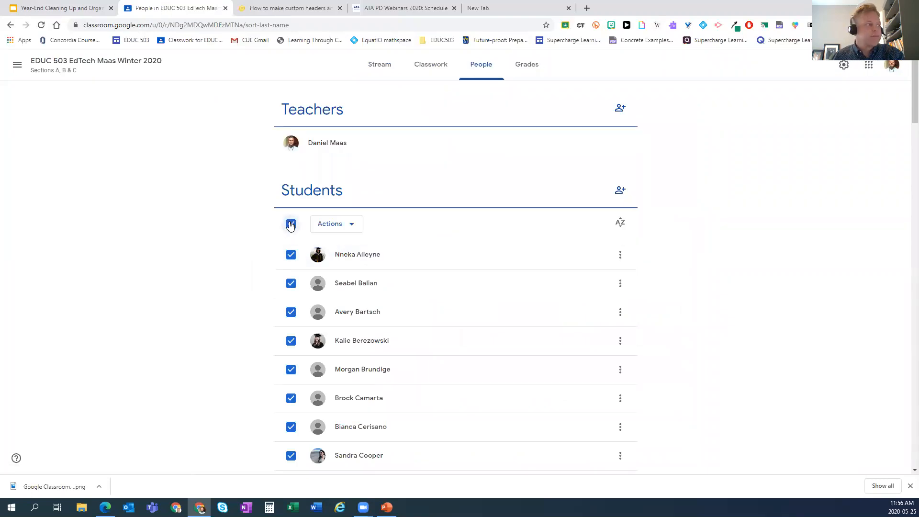
{"action": "left_click", "coordinate": [349, 229]}
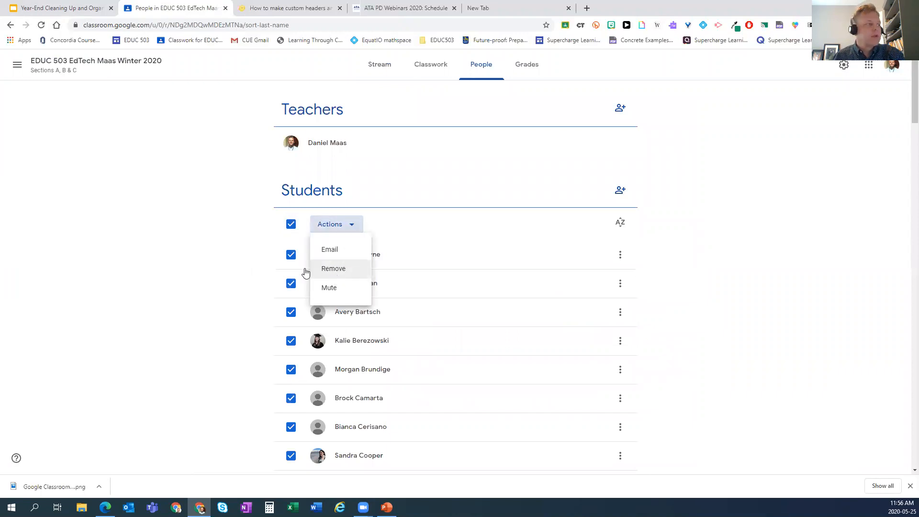
{"action": "left_click", "coordinate": [193, 254]}
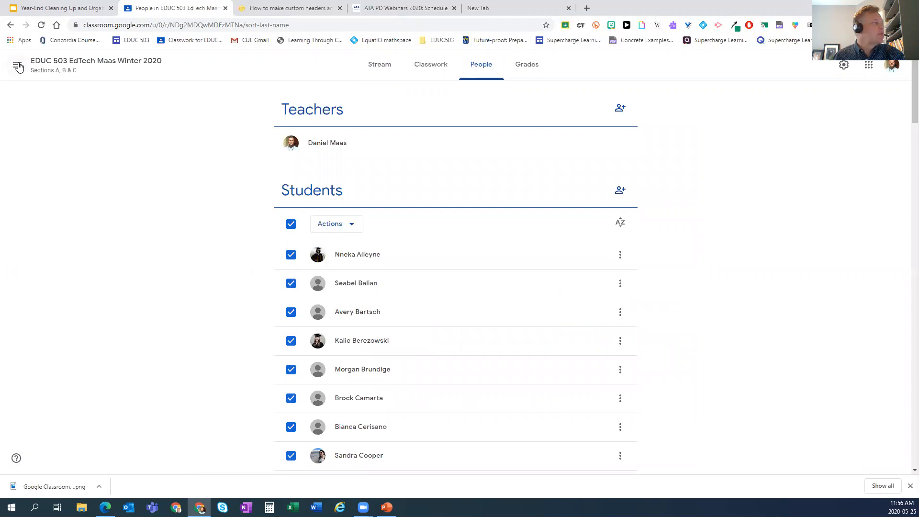
{"action": "left_click", "coordinate": [17, 64]}
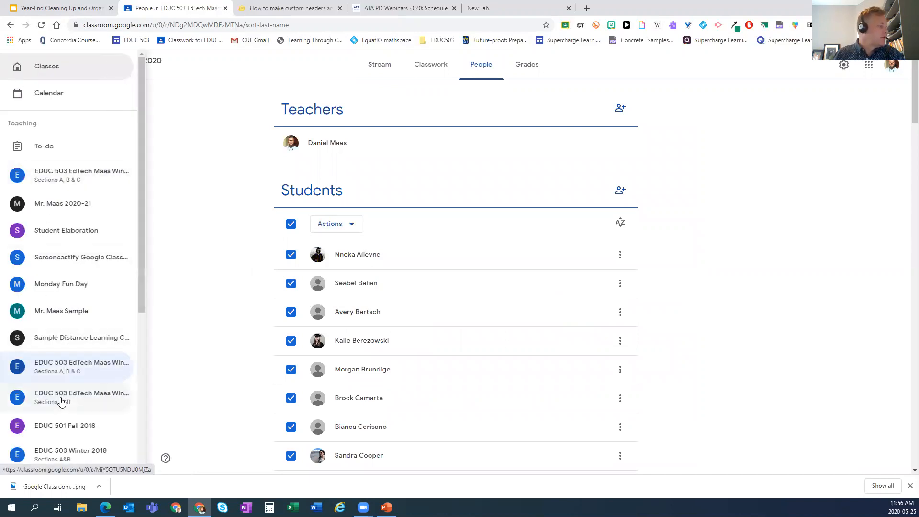
- View the People page of the EDUC 503 Sections A&B class
{"action": "left_click", "coordinate": [61, 400]}
{"action": "left_click", "coordinate": [477, 66]}
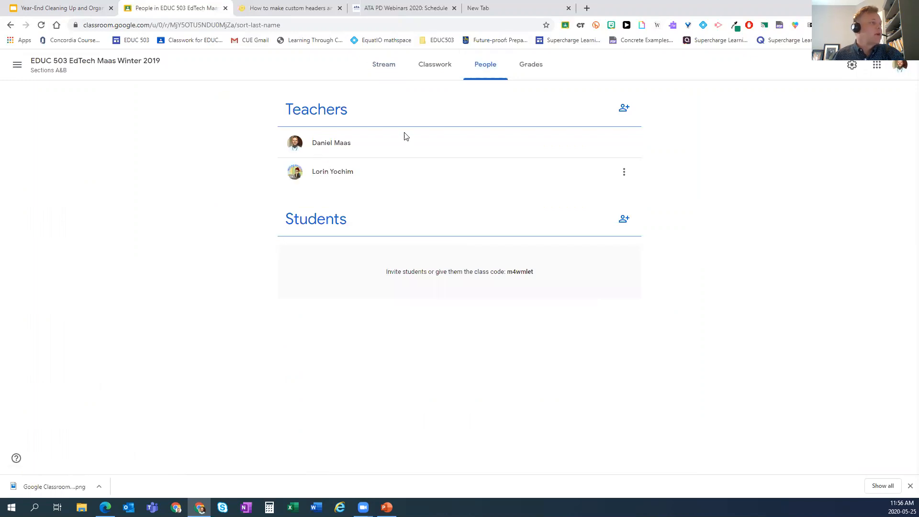
{"action": "left_click", "coordinate": [18, 65]}
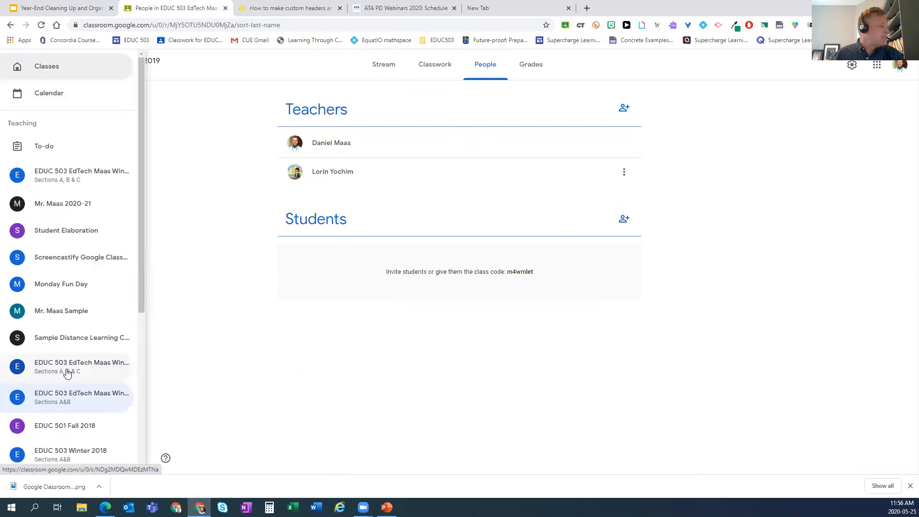
- In EDUC 501 Fall 2018's People list, select all students and choose Remove from Actions
{"action": "left_click", "coordinate": [61, 438]}
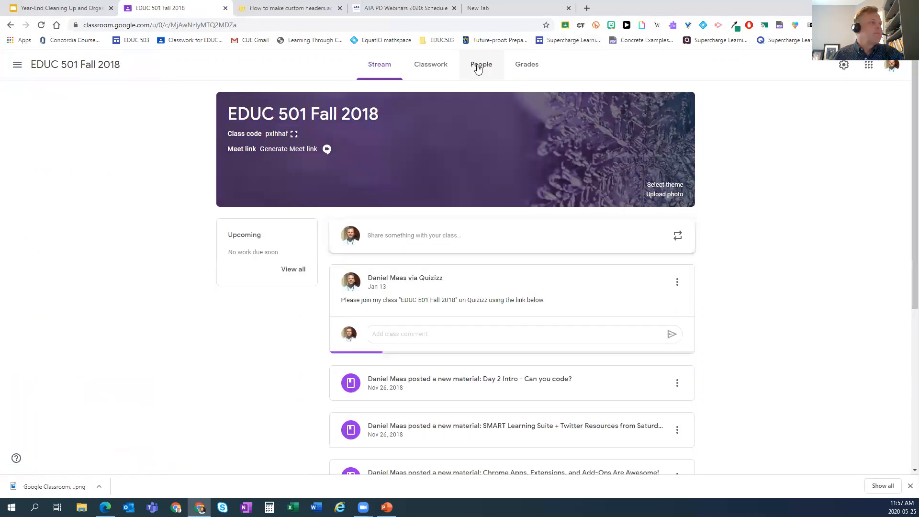
{"action": "left_click", "coordinate": [477, 68]}
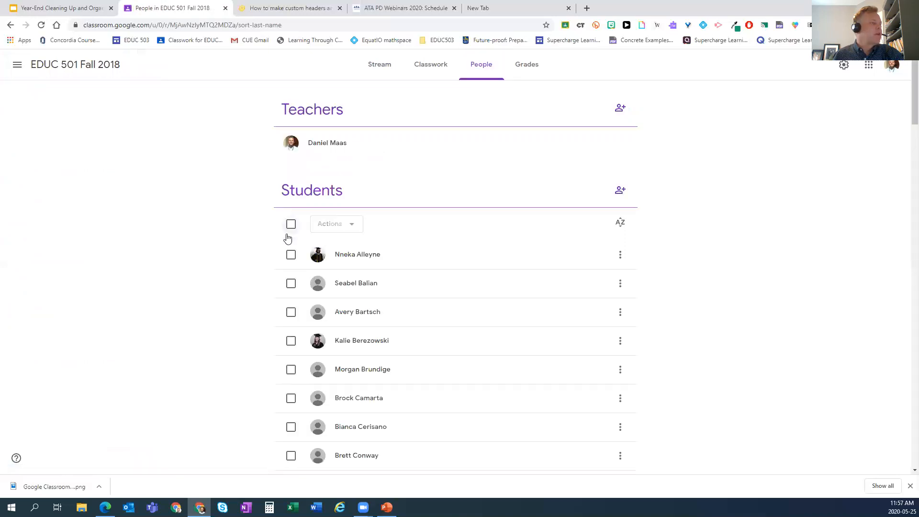
{"action": "left_click", "coordinate": [290, 225]}
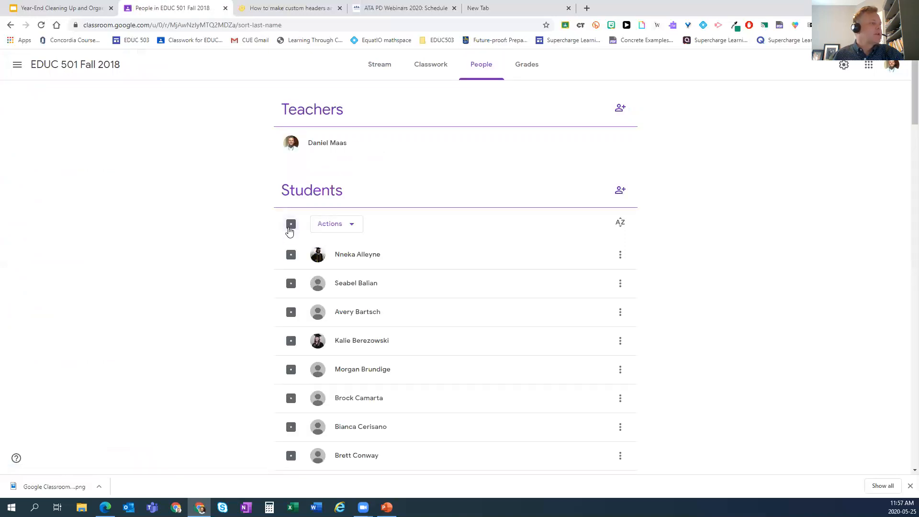
{"action": "left_click", "coordinate": [351, 229]}
{"action": "left_click", "coordinate": [333, 271]}
- Confirm removing all students from EDUC 501 Fall 2018 and verify its student list is empty
{"action": "left_click", "coordinate": [558, 454]}
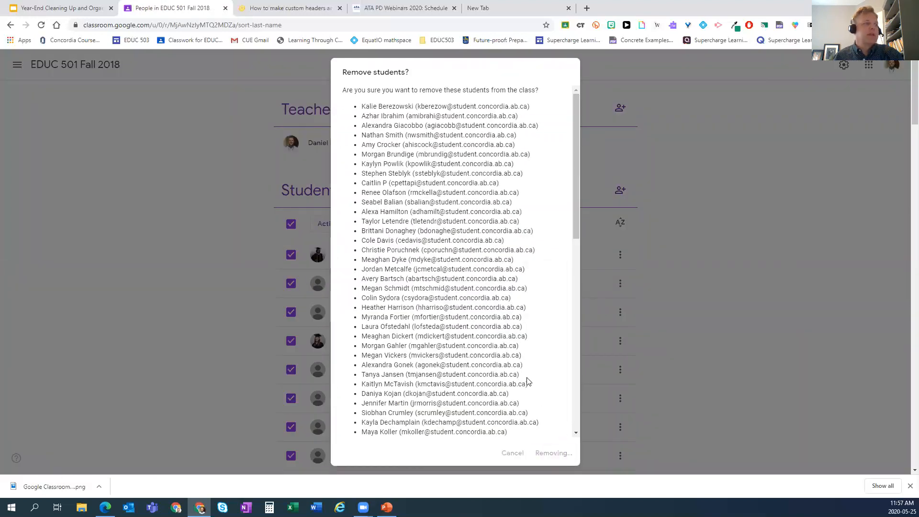
{"action": "scroll", "coordinate": [528, 381], "scroll_direction": "down", "scroll_amount": 10}
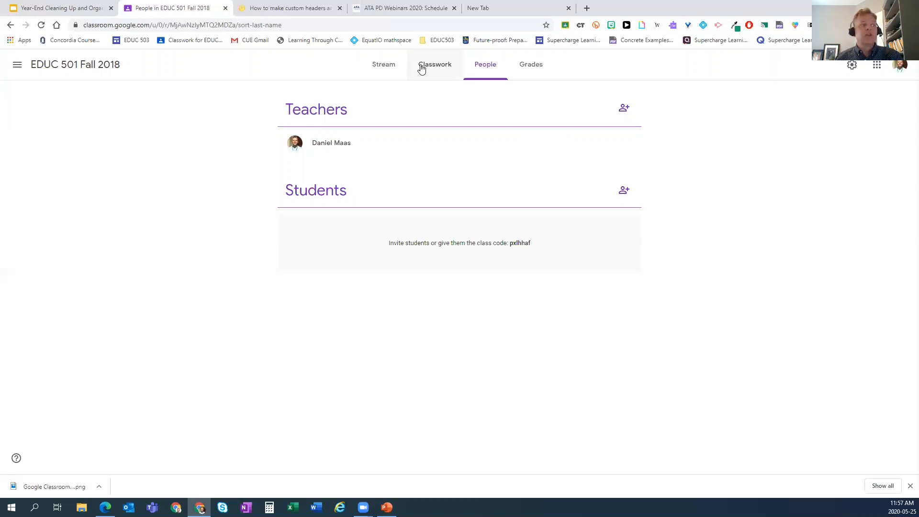
{"action": "left_click", "coordinate": [18, 66]}
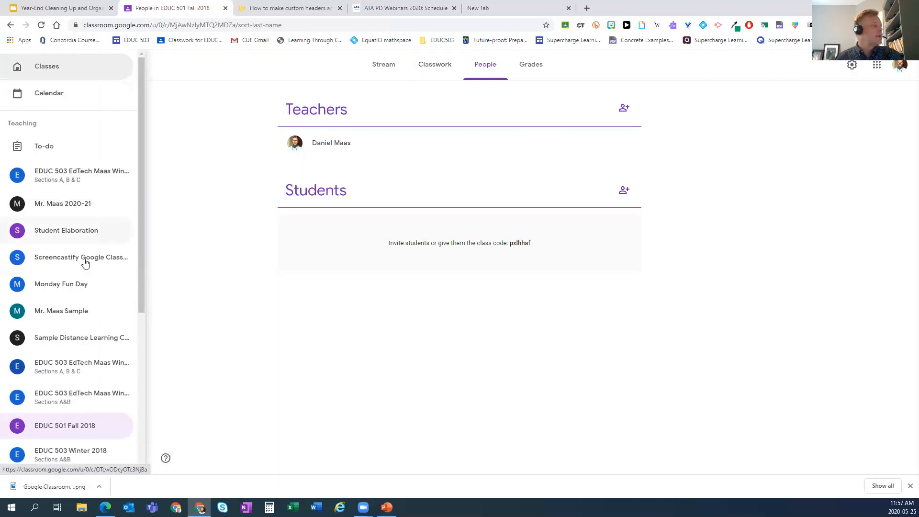
- In EDUC 503 Sections A, B & C Classwork, open Participation Task #1's 85 graded submissions
{"action": "left_click", "coordinate": [81, 369]}
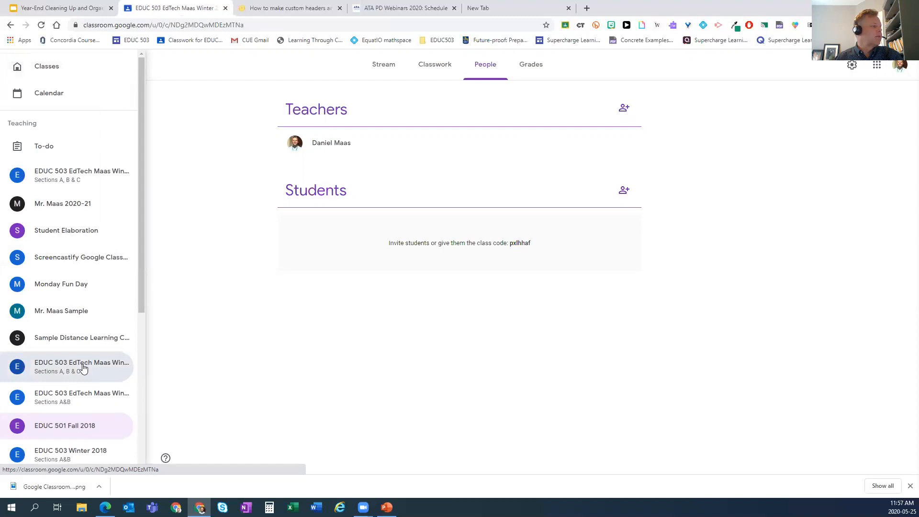
{"action": "left_click", "coordinate": [431, 67]}
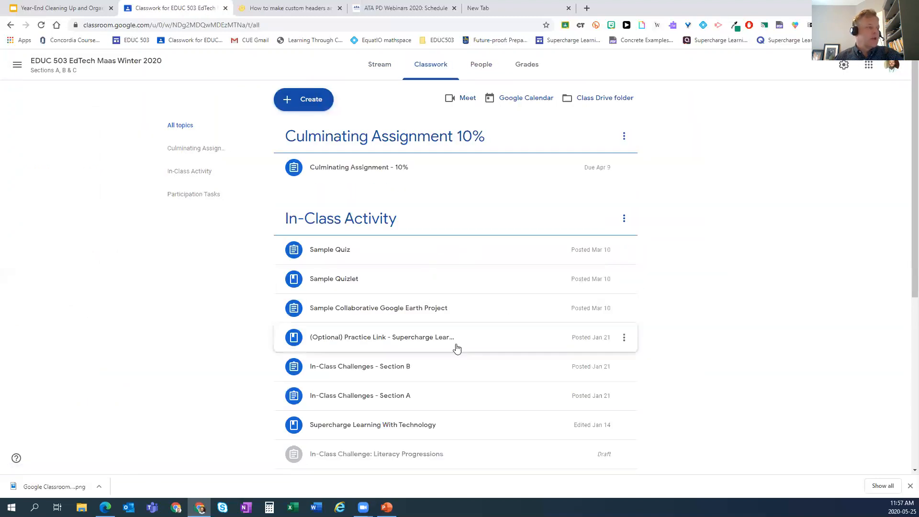
{"action": "scroll", "coordinate": [457, 340], "scroll_direction": "down", "scroll_amount": 1}
{"action": "scroll", "coordinate": [457, 338], "scroll_direction": "down", "scroll_amount": 4}
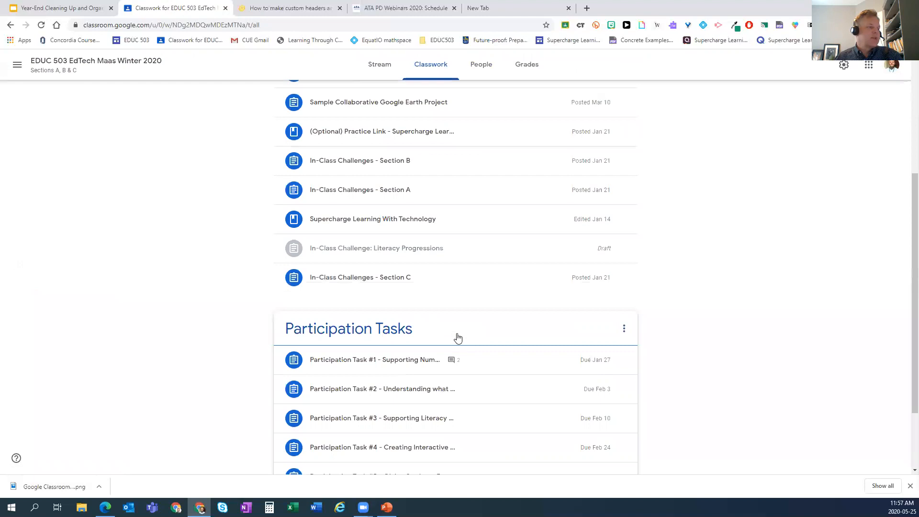
{"action": "left_click", "coordinate": [405, 365]}
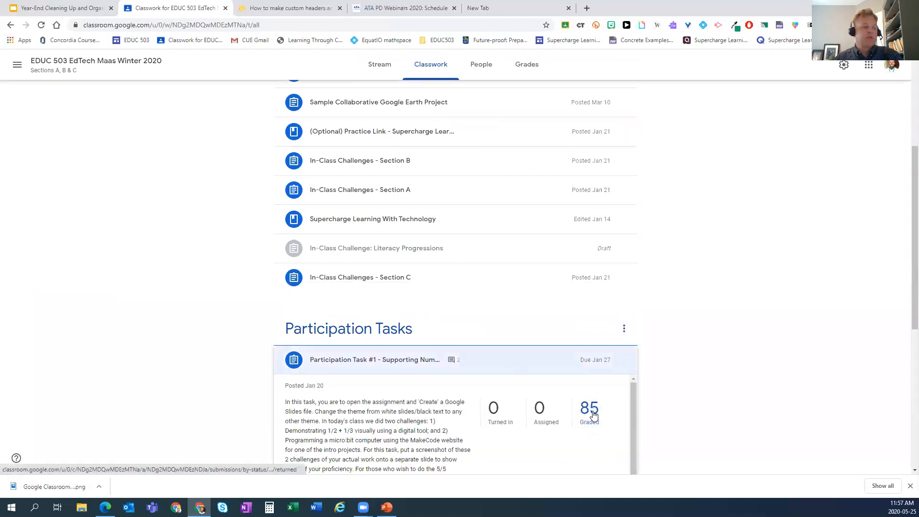
{"action": "scroll", "coordinate": [595, 415], "scroll_direction": "down", "scroll_amount": 1}
{"action": "scroll", "coordinate": [596, 428], "scroll_direction": "up", "scroll_amount": 1}
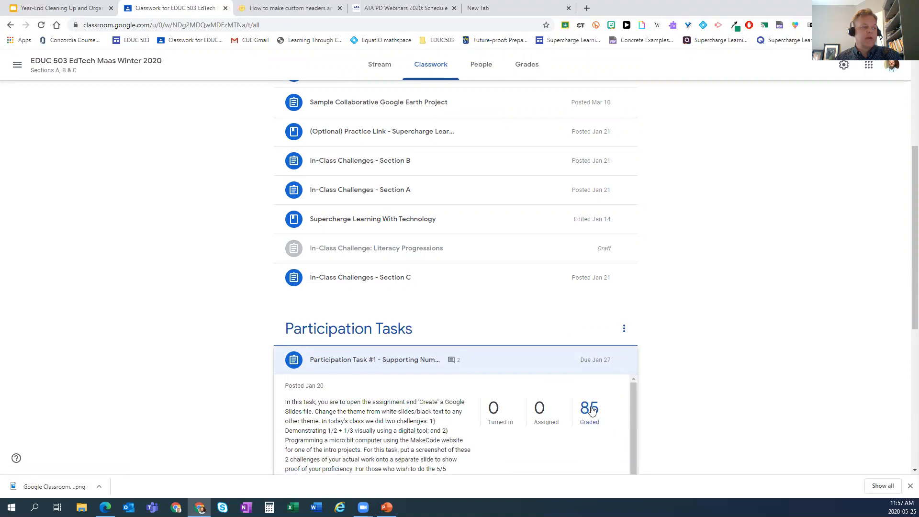
{"action": "left_click", "coordinate": [590, 408]}
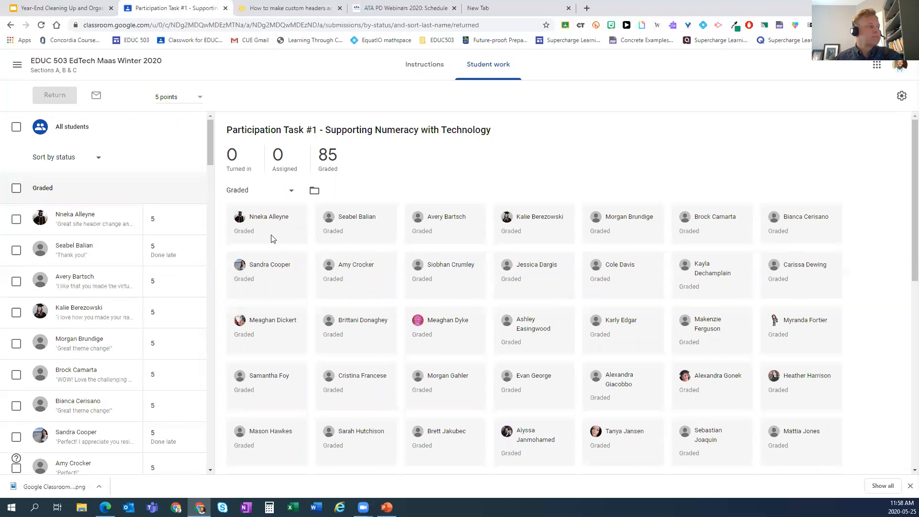
- View two students' graded submissions and private comments, reloading to load the attachment
{"action": "left_click", "coordinate": [118, 230]}
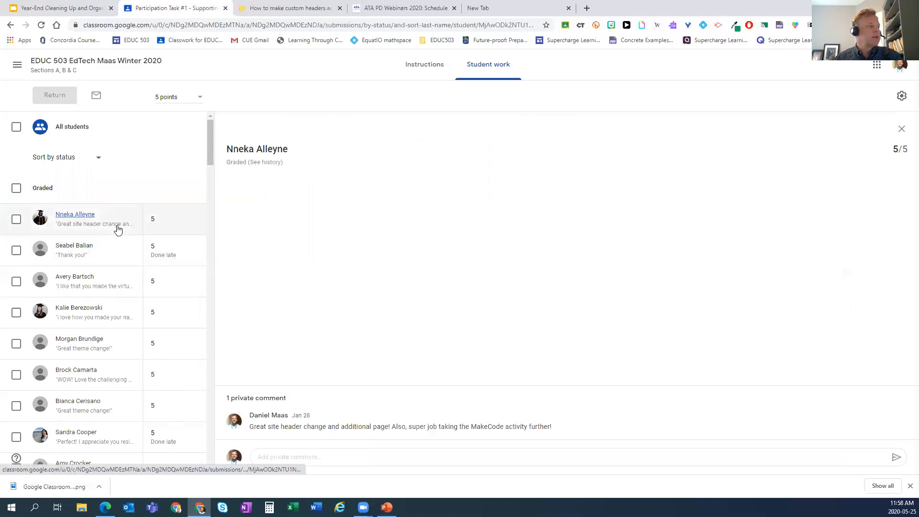
{"action": "left_click", "coordinate": [111, 260]}
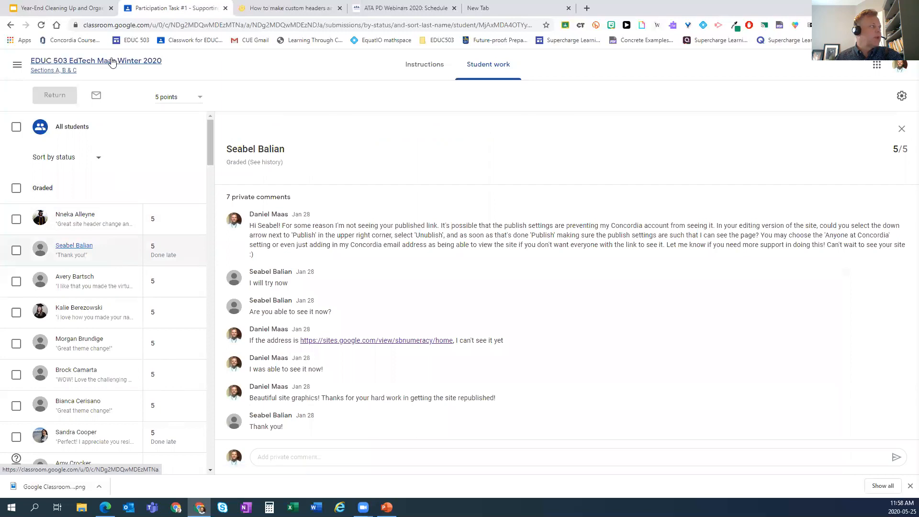
{"action": "left_click", "coordinate": [42, 26]}
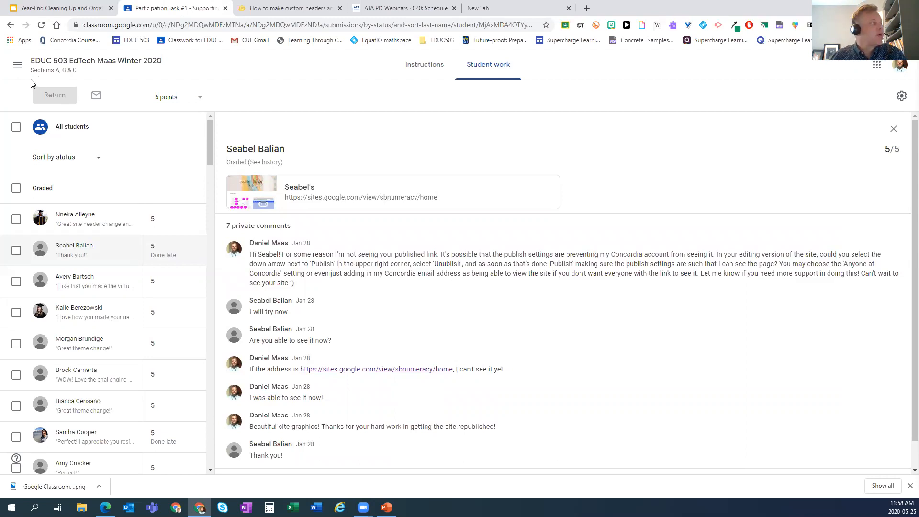
{"action": "left_click", "coordinate": [17, 65]}
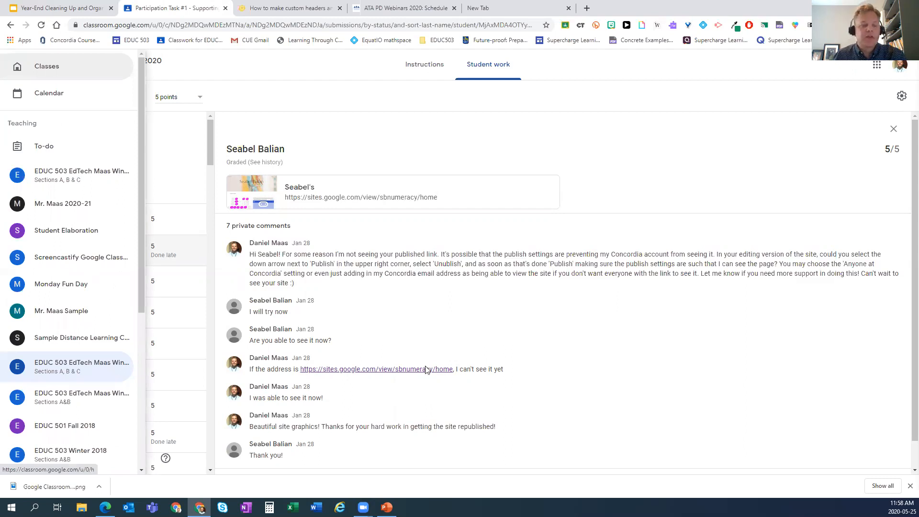
- Go to the Classes home page, glancing at the Archive Old Classes slide in the deck
{"action": "left_click", "coordinate": [46, 67]}
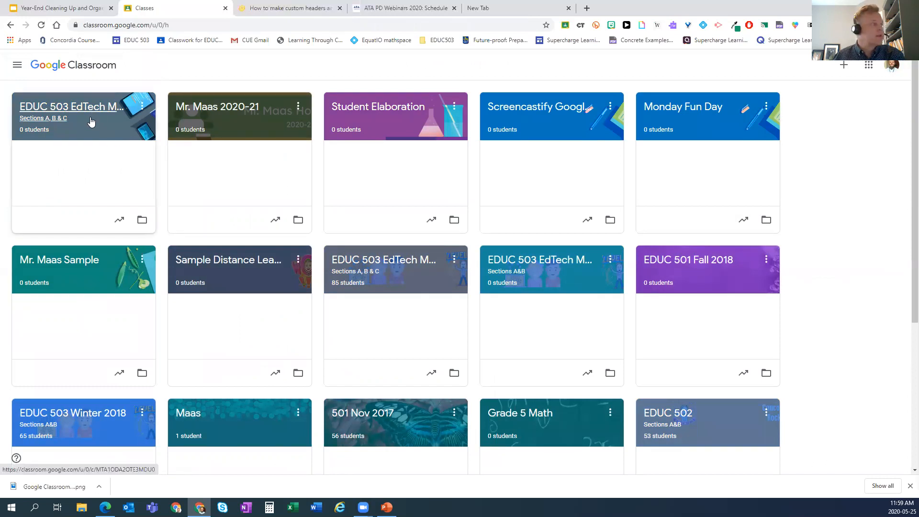
{"action": "left_click", "coordinate": [86, 9]}
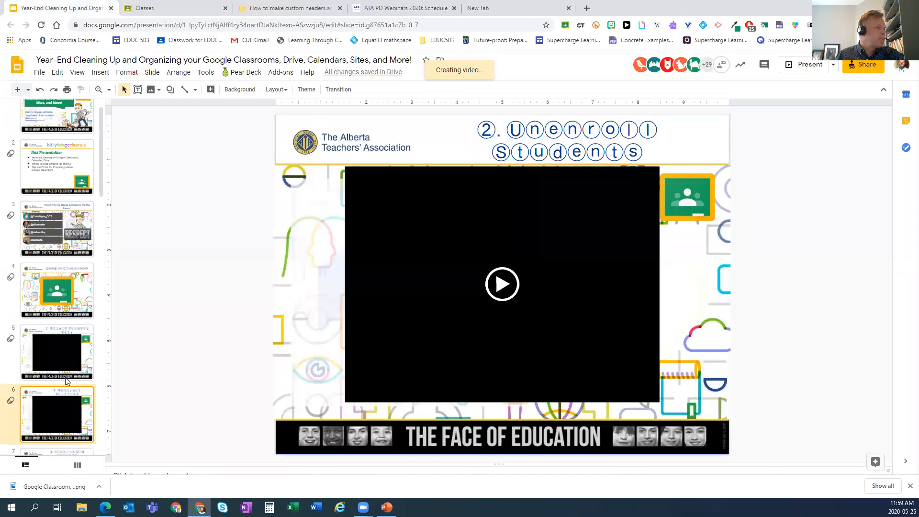
{"action": "scroll", "coordinate": [67, 380], "scroll_direction": "down", "scroll_amount": 3}
{"action": "left_click", "coordinate": [29, 321]}
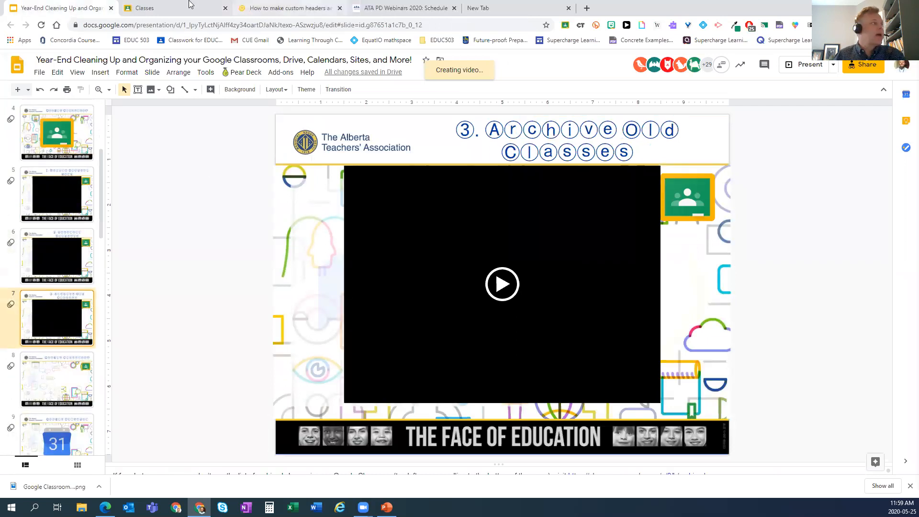
{"action": "left_click", "coordinate": [172, 6]}
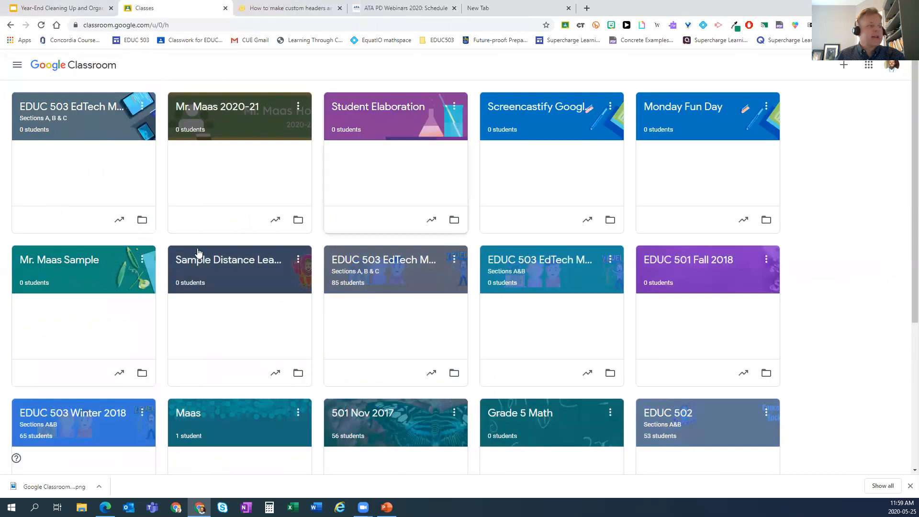
- Archive the Sample Distance Learning Classroom card from its options menu and confirm the archive
{"action": "scroll", "coordinate": [578, 238], "scroll_direction": "down", "scroll_amount": 5}
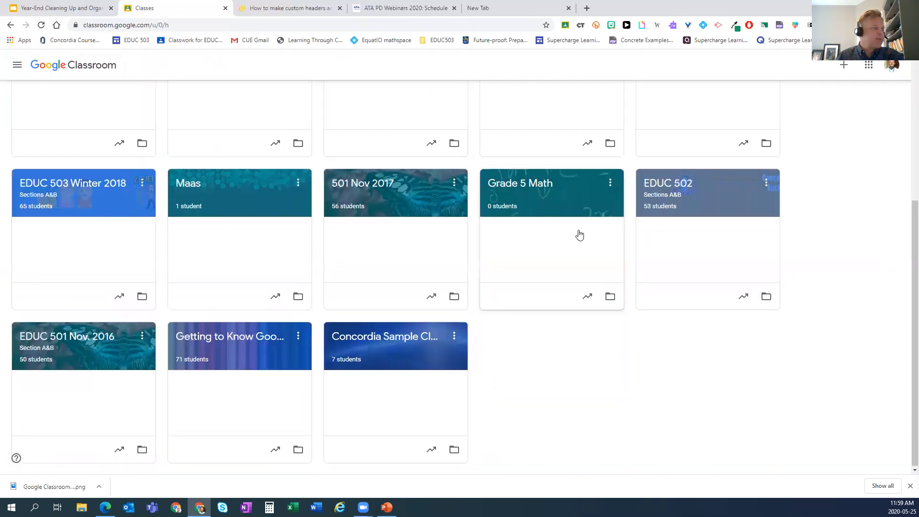
{"action": "scroll", "coordinate": [577, 234], "scroll_direction": "up", "scroll_amount": 5}
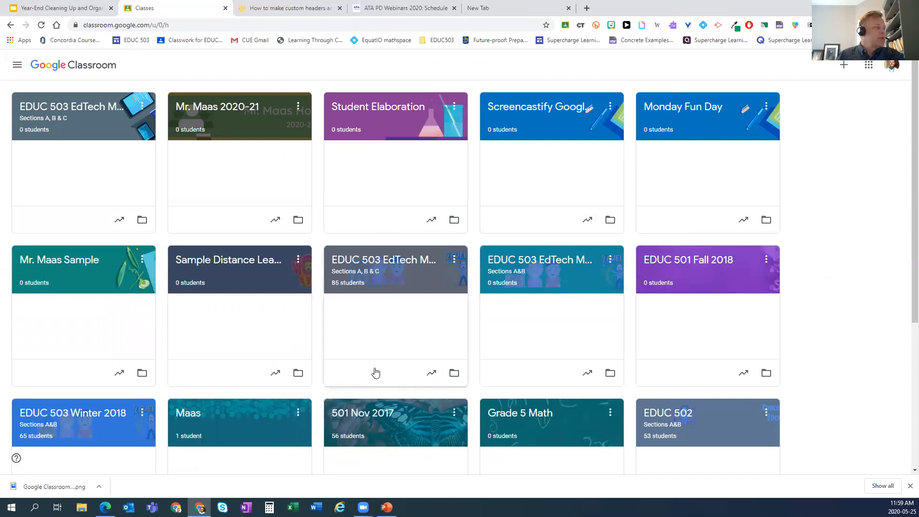
{"action": "scroll", "coordinate": [371, 367], "scroll_direction": "down", "scroll_amount": 1}
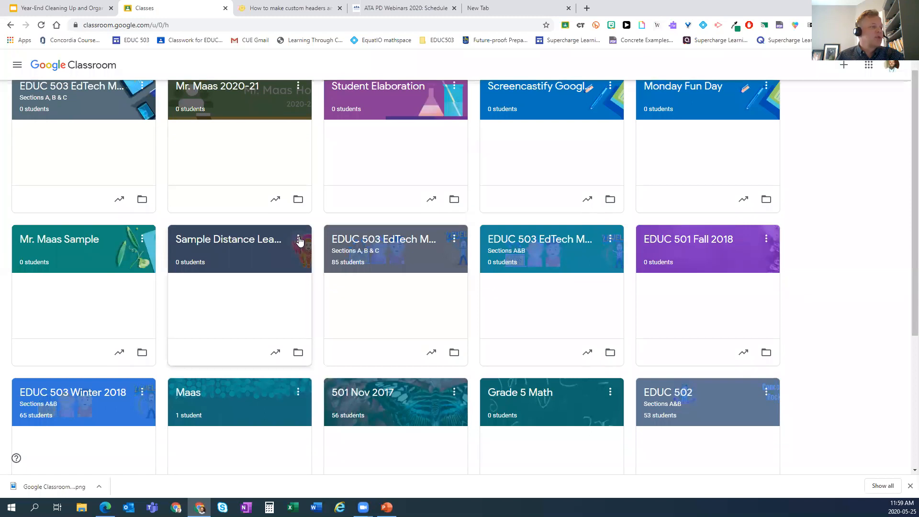
{"action": "left_click", "coordinate": [298, 240]}
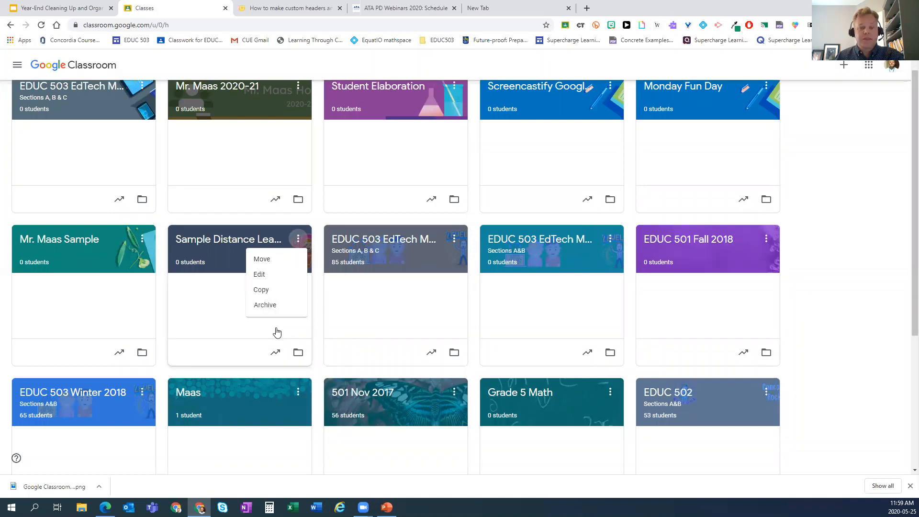
{"action": "left_click", "coordinate": [264, 307]}
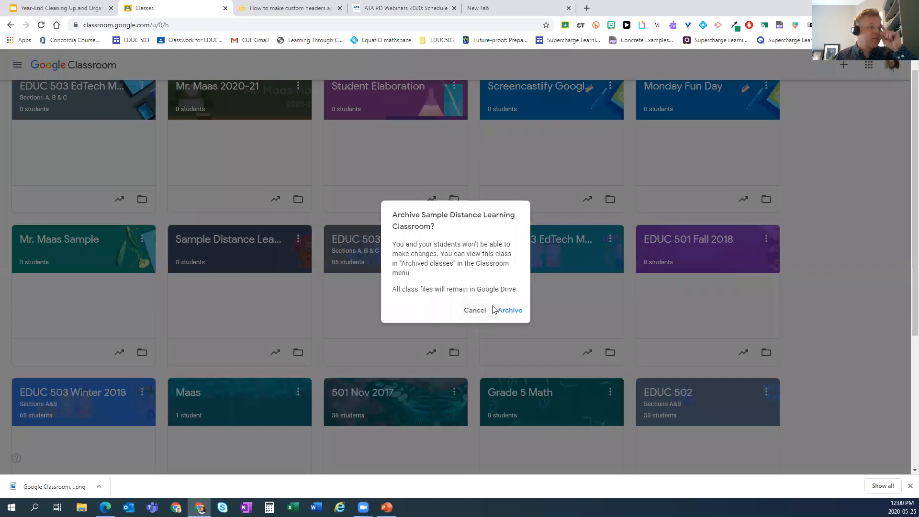
{"action": "left_click", "coordinate": [508, 309]}
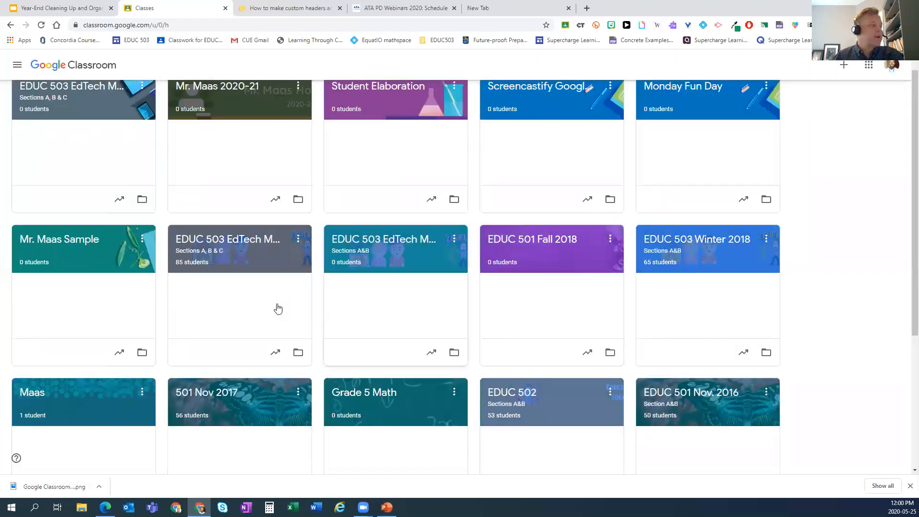
{"action": "scroll", "coordinate": [278, 305], "scroll_direction": "up", "scroll_amount": 1}
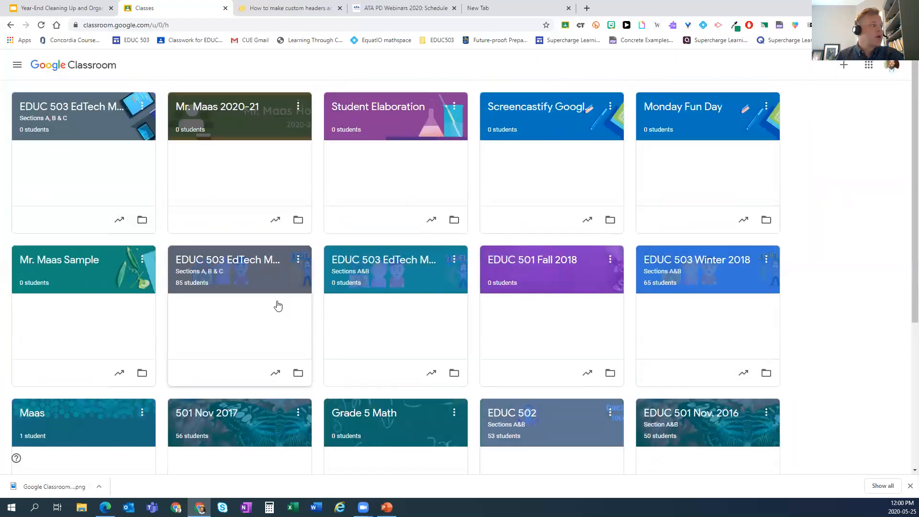
- Go to Archived classes from the navigation drawer to see the eight archived classes
{"action": "left_click", "coordinate": [16, 67]}
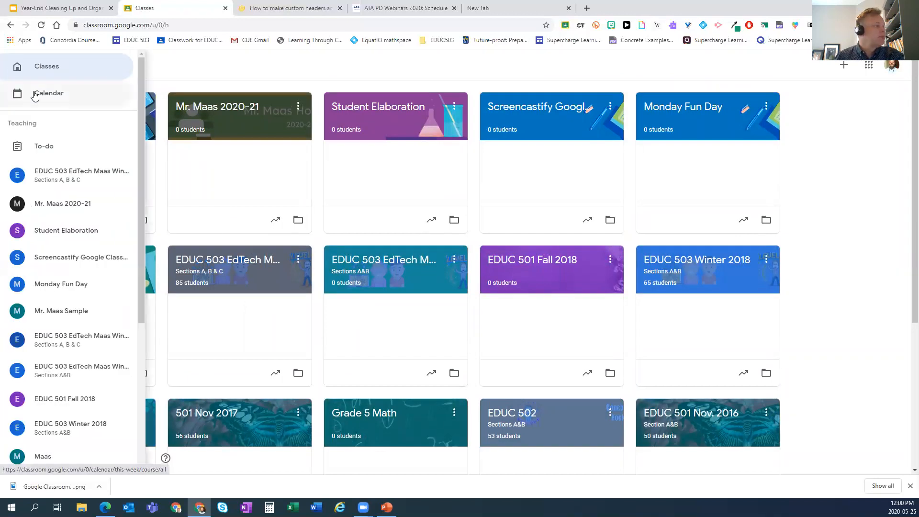
{"action": "scroll", "coordinate": [33, 179], "scroll_direction": "down", "scroll_amount": 3}
{"action": "scroll", "coordinate": [61, 433], "scroll_direction": "down", "scroll_amount": 3}
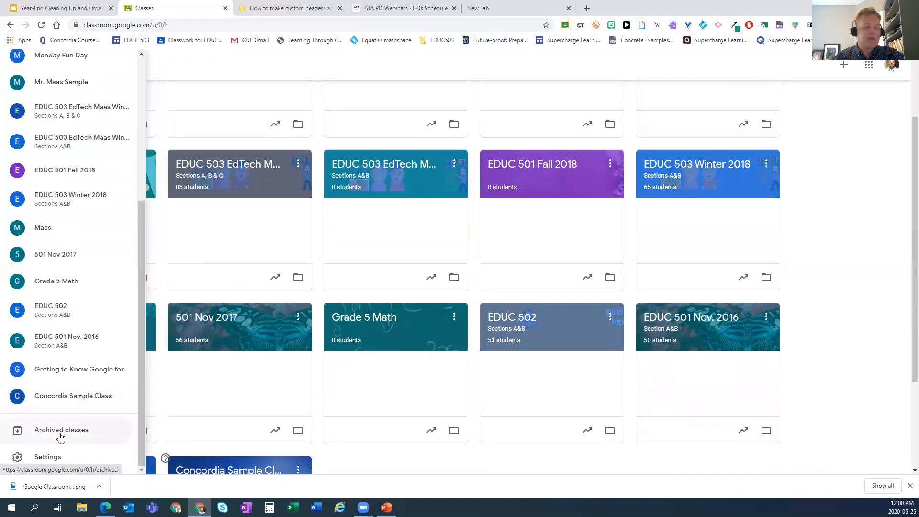
{"action": "left_click", "coordinate": [60, 434]}
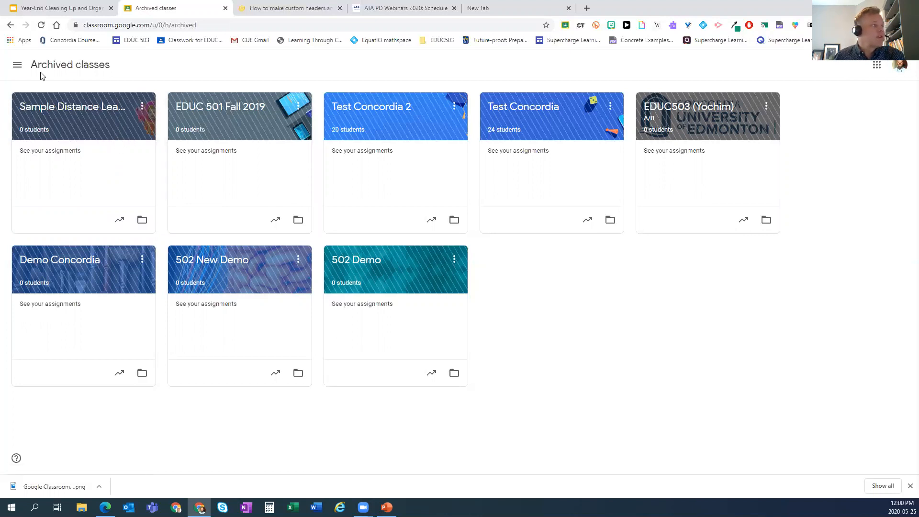
{"action": "left_click", "coordinate": [143, 106]}
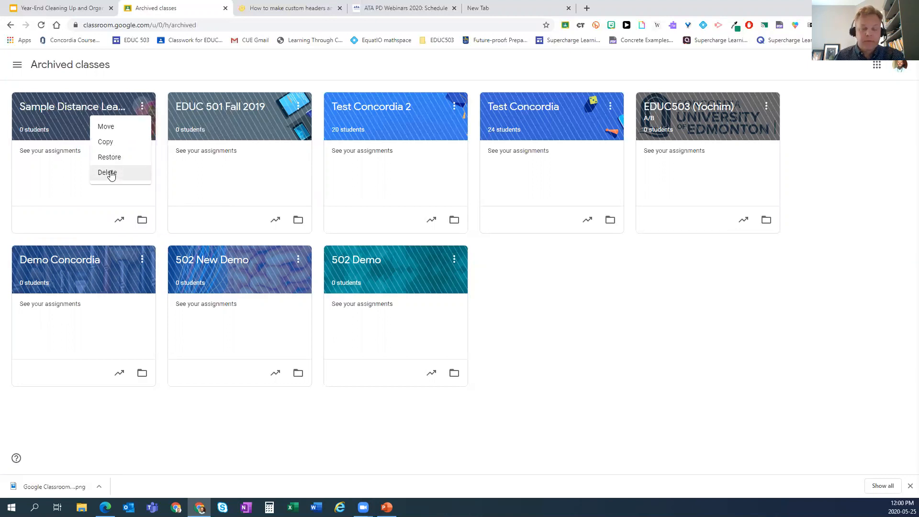
{"action": "left_click", "coordinate": [548, 302]}
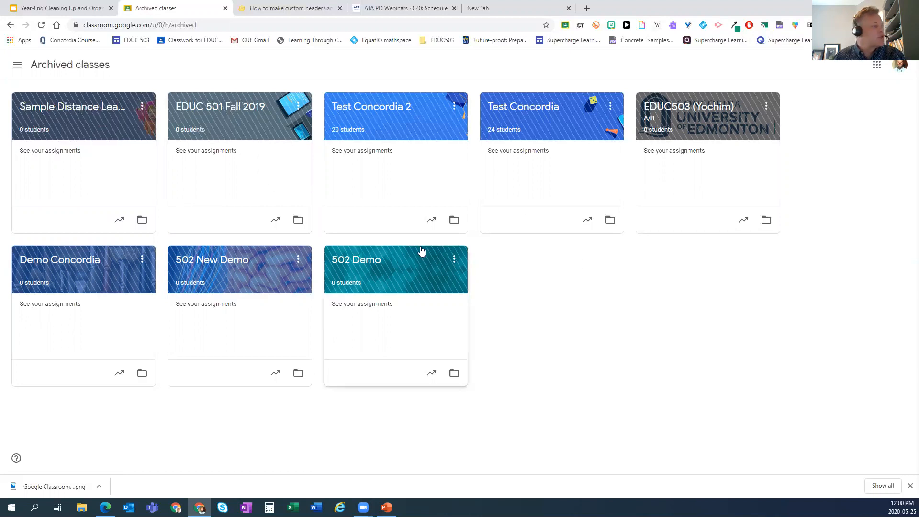
{"action": "left_click", "coordinate": [143, 106]}
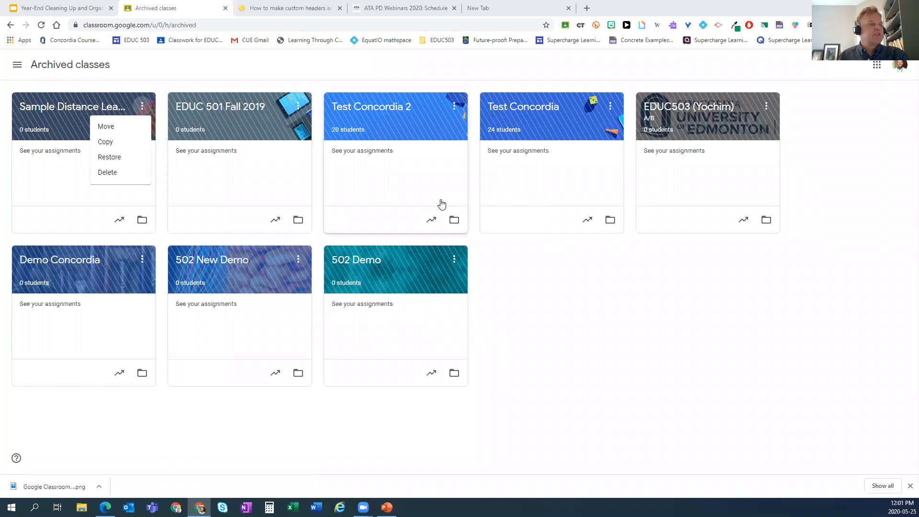
{"action": "left_click", "coordinate": [525, 278]}
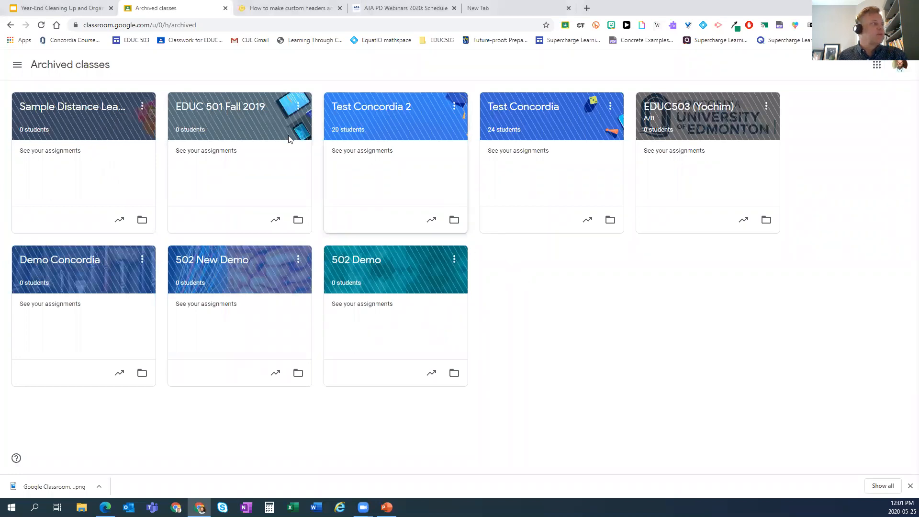
{"action": "left_click", "coordinate": [142, 106]}
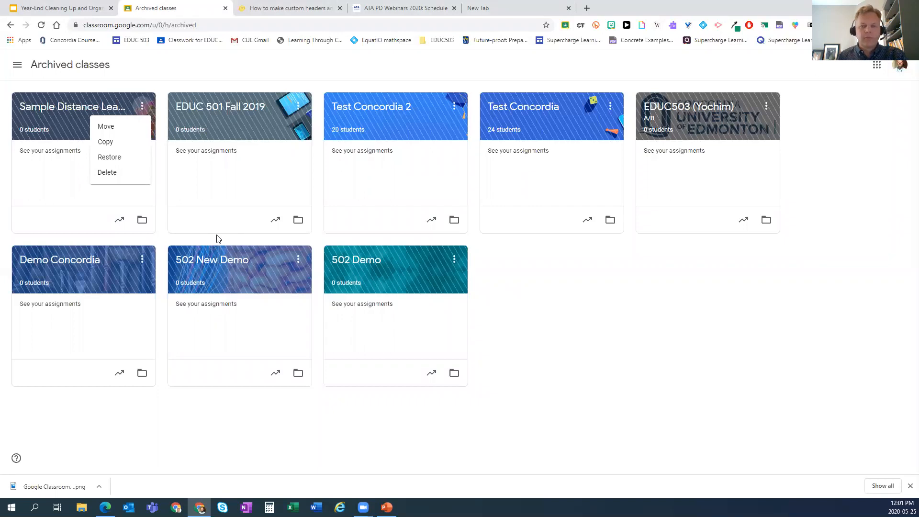
{"action": "left_click", "coordinate": [517, 295]}
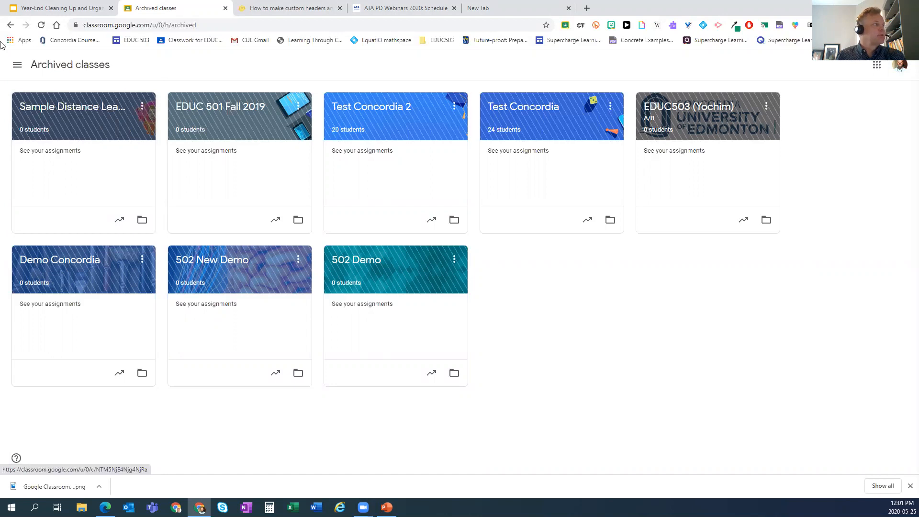
{"action": "left_click", "coordinate": [20, 70]}
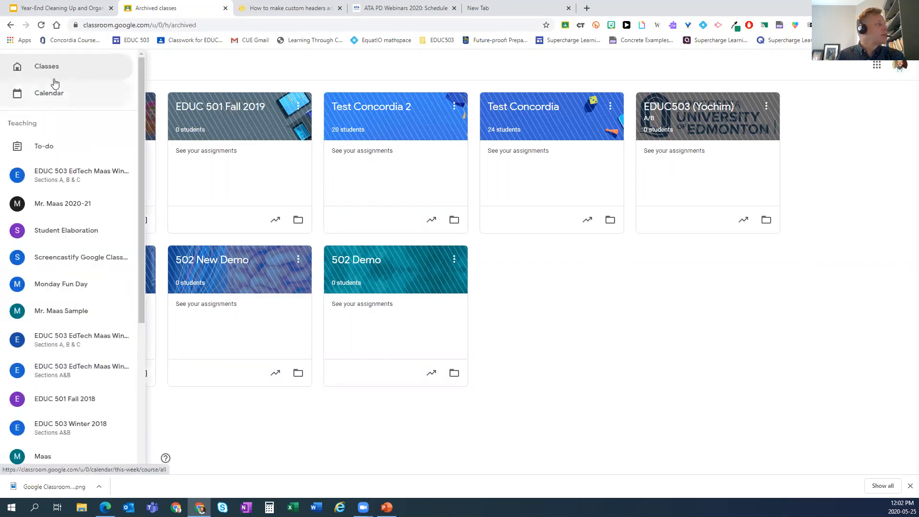
- Return to the Classes list, then switch back to the Year-End Cleaning Up slides on '3. Archive Old Classes'
{"action": "left_click", "coordinate": [55, 74]}
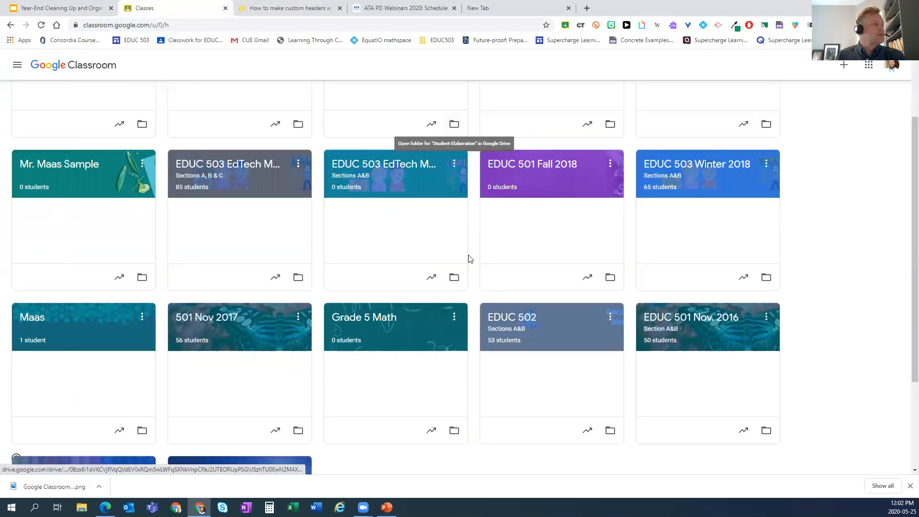
{"action": "scroll", "coordinate": [471, 237], "scroll_direction": "up", "scroll_amount": 2}
{"action": "scroll", "coordinate": [472, 238], "scroll_direction": "up", "scroll_amount": 1}
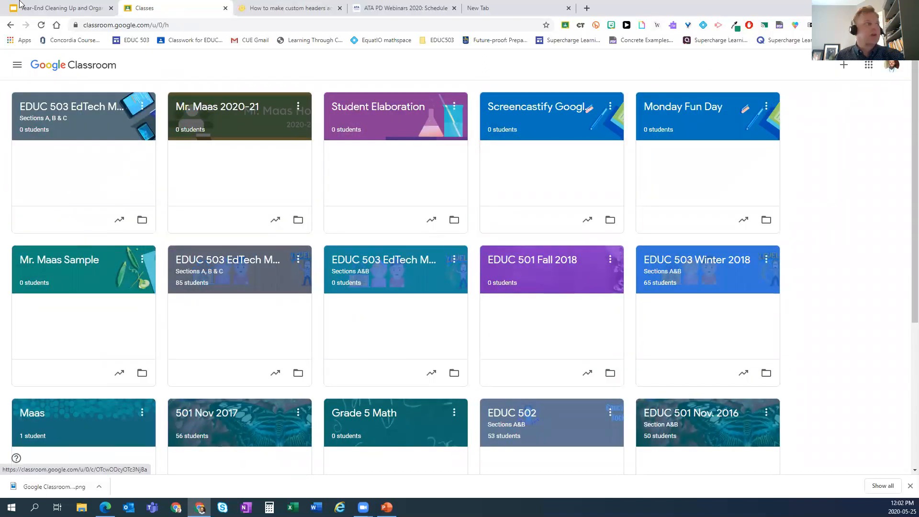
{"action": "left_click", "coordinate": [51, 8]}
{"action": "scroll", "coordinate": [82, 263], "scroll_direction": "down", "scroll_amount": 2}
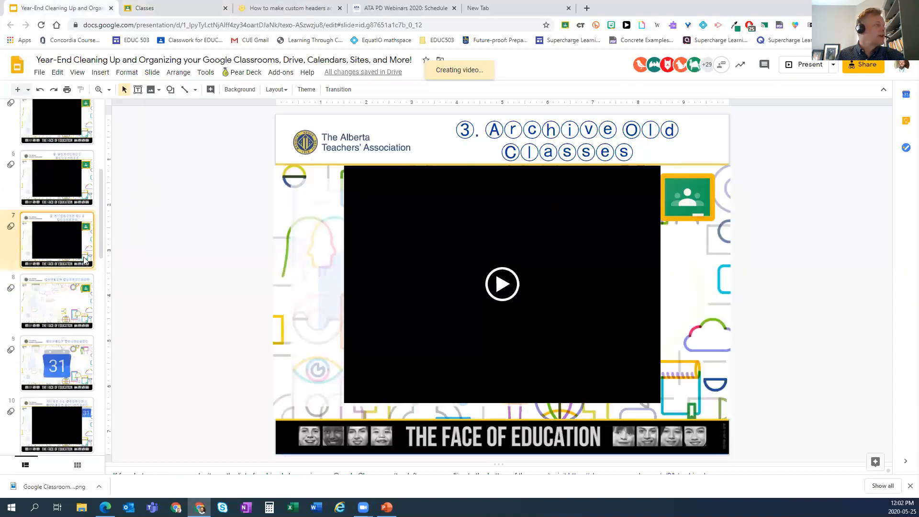
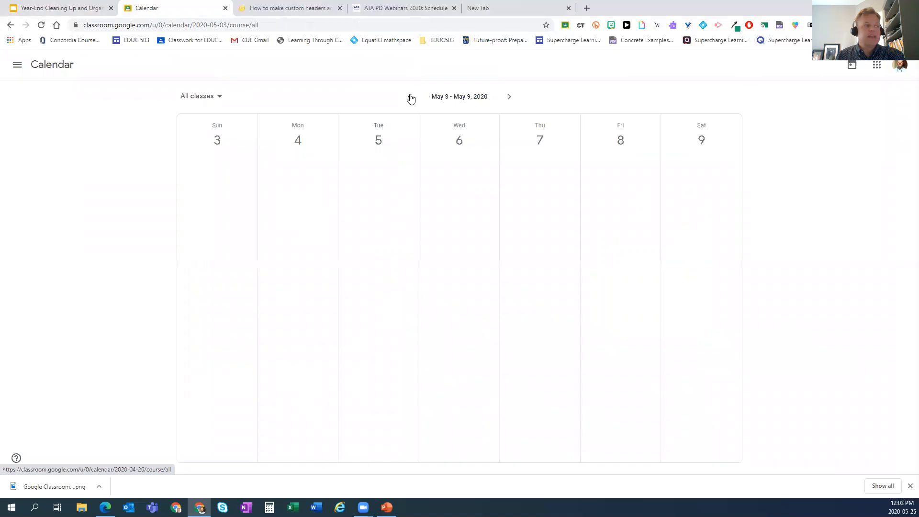
- Step the class calendar back four weeks to Apr 5–11, 2020, then move to the new tab
{"action": "left_click", "coordinate": [411, 97]}
{"action": "left_click", "coordinate": [410, 97]}
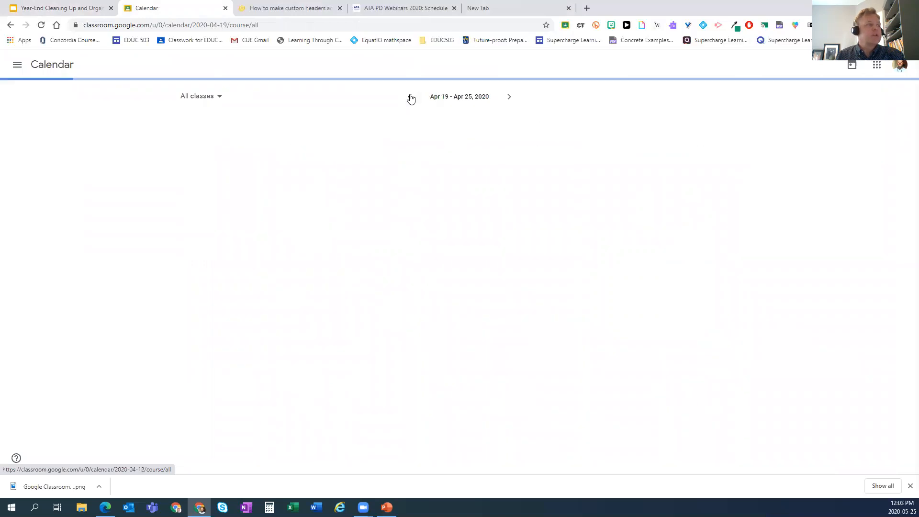
{"action": "left_click", "coordinate": [411, 98]}
{"action": "left_click", "coordinate": [410, 97]}
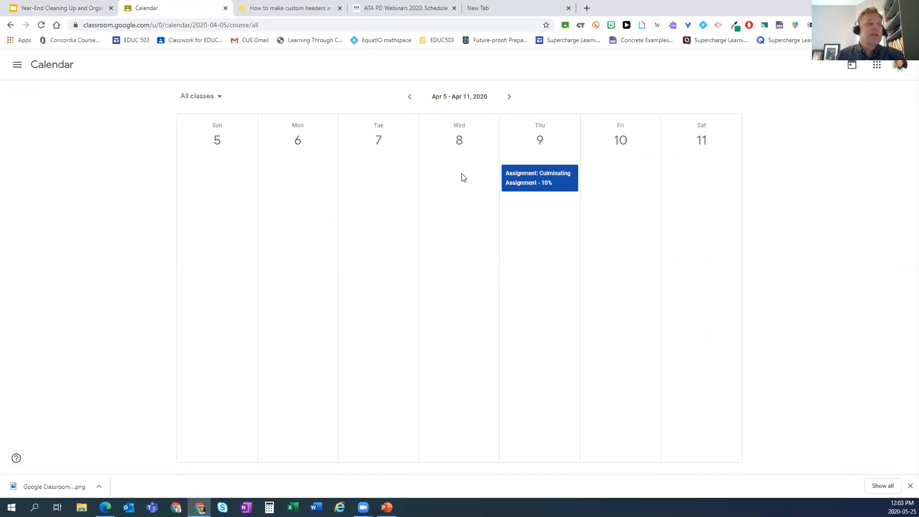
{"action": "left_click", "coordinate": [495, 10]}
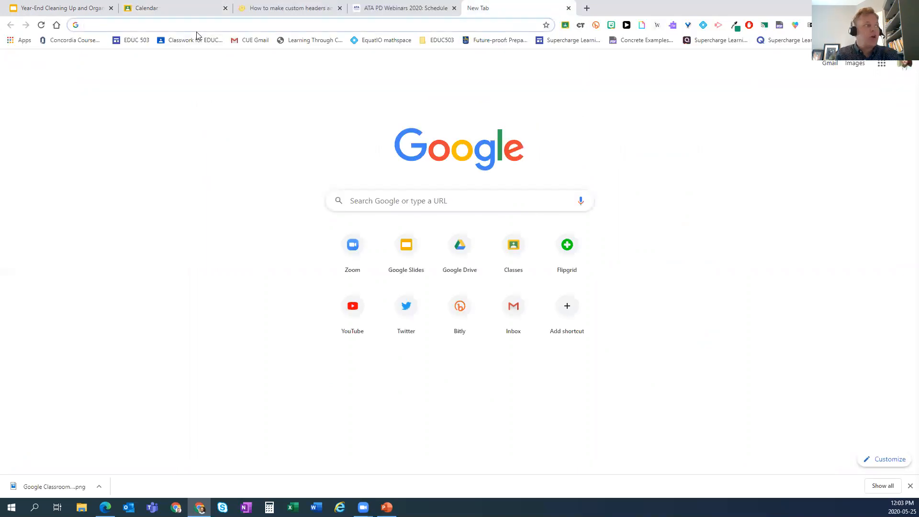
- Open calendar.google.com by entering 'cal' in the address bar, landing on May 24–30, 2020
{"action": "type", "text": "cal"}
{"action": "key", "text": "Return"}
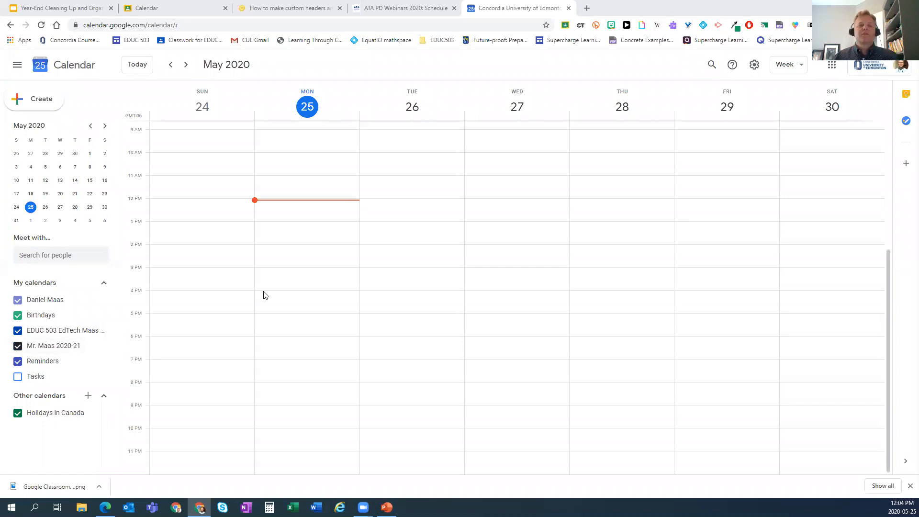
- Open the 2020-21 calendar's options menu, discarding an accidental untitled event along the way
{"action": "mouse_move", "coordinate": [103, 353]}
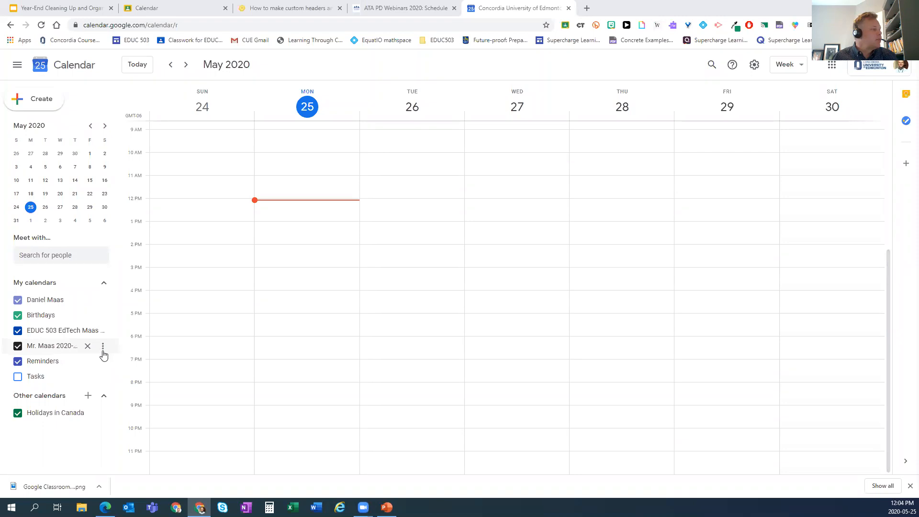
{"action": "left_click", "coordinate": [102, 350]}
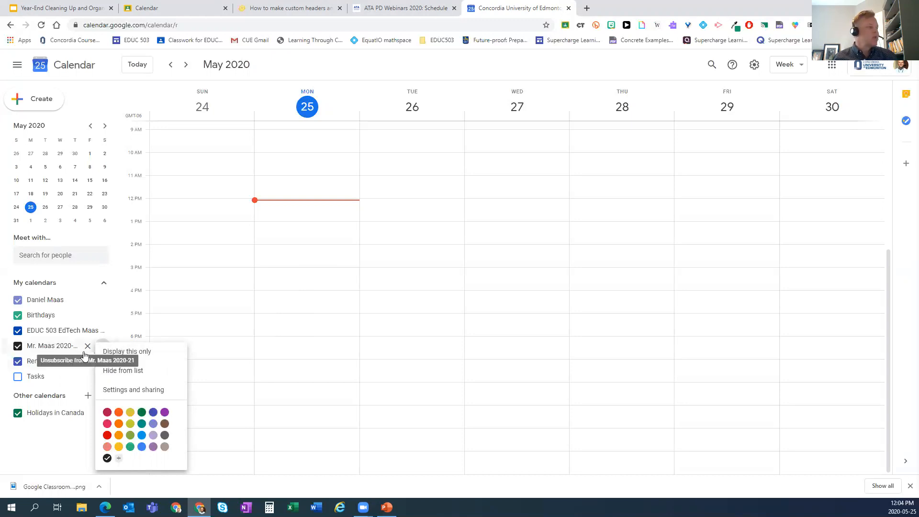
{"action": "left_click", "coordinate": [298, 426]}
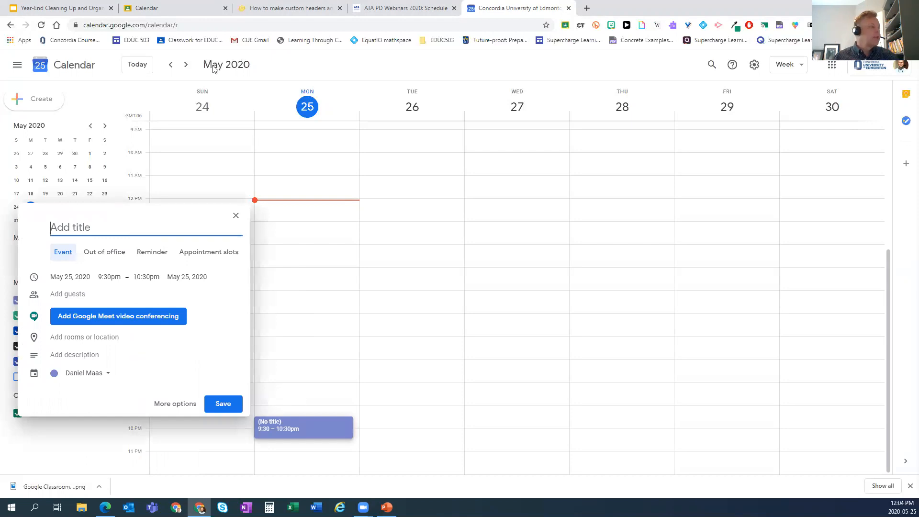
{"action": "left_click", "coordinate": [236, 216]}
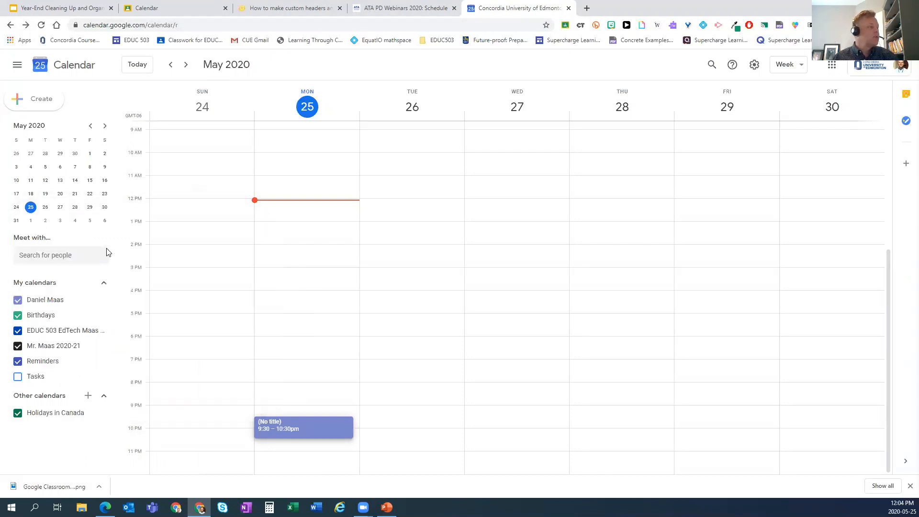
{"action": "mouse_move", "coordinate": [62, 350]}
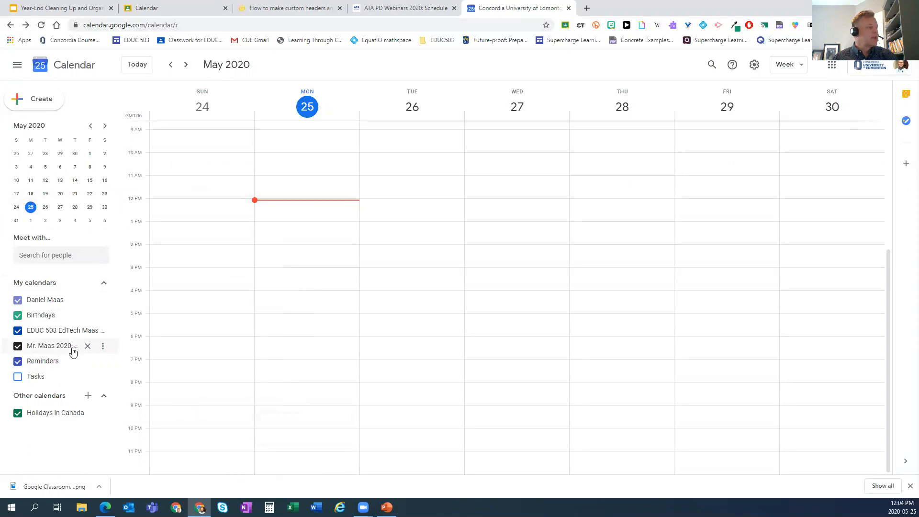
{"action": "left_click", "coordinate": [103, 347]}
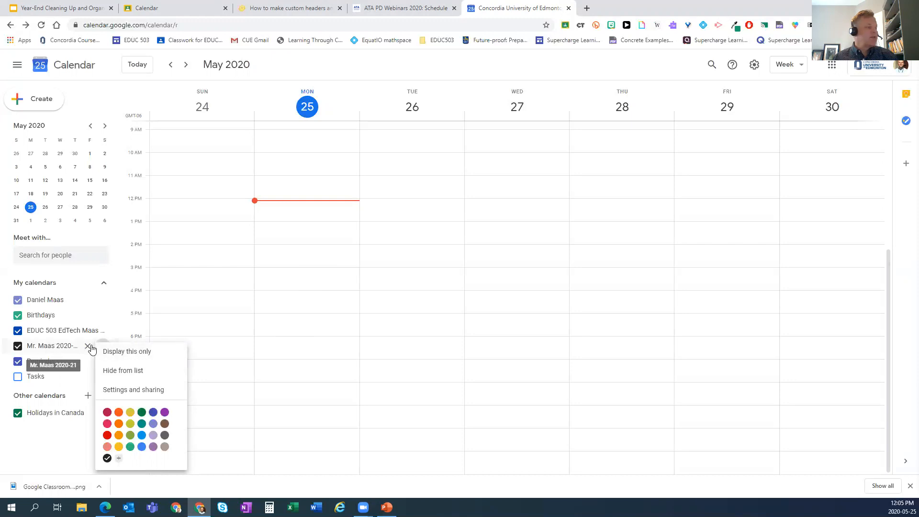
{"action": "left_click", "coordinate": [118, 391]}
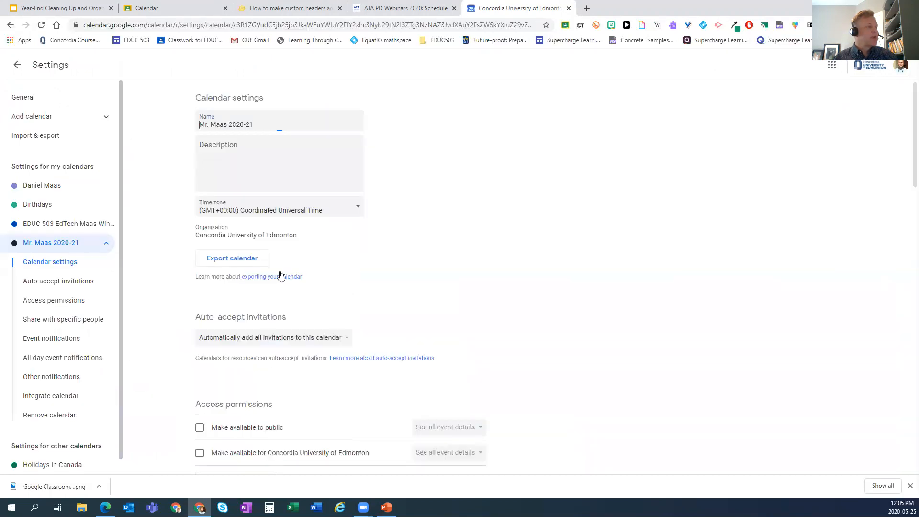
{"action": "scroll", "coordinate": [318, 165], "scroll_direction": "down", "scroll_amount": 4}
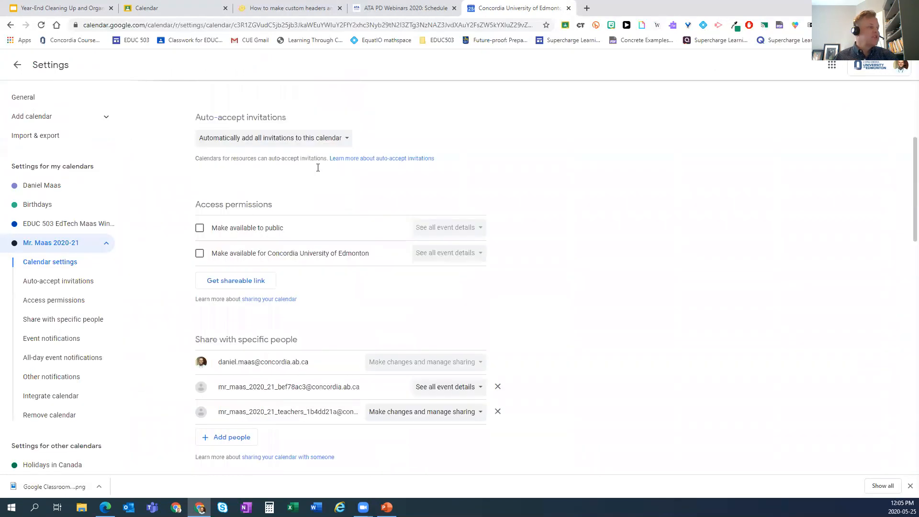
{"action": "scroll", "coordinate": [318, 167], "scroll_direction": "down", "scroll_amount": 15}
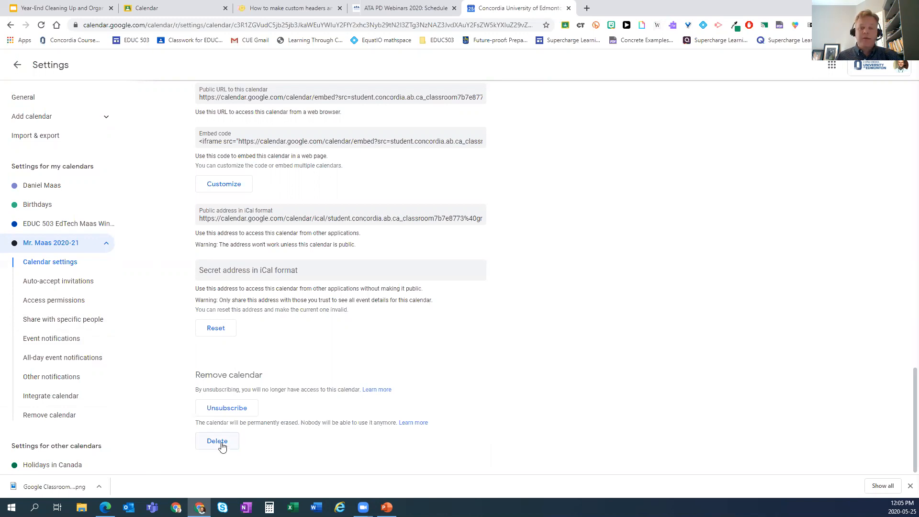
{"action": "left_click", "coordinate": [20, 66]}
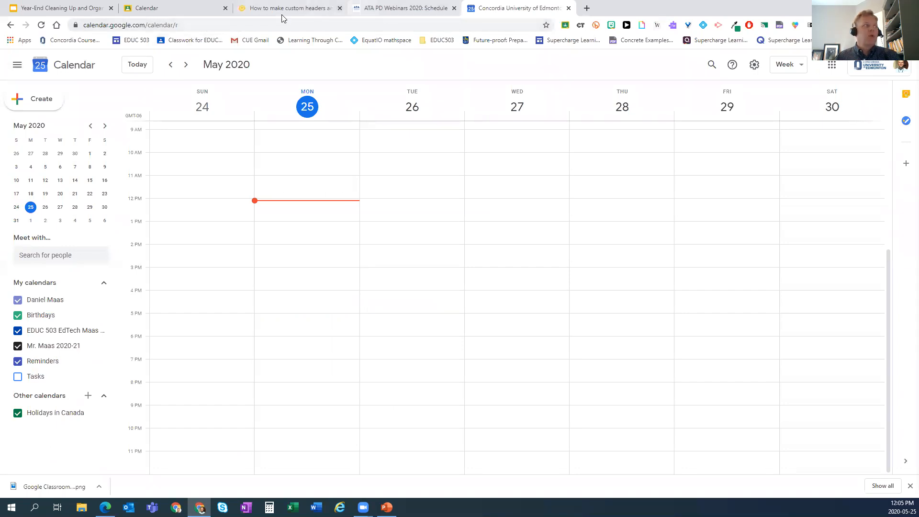
- Return to the year-end cleanup presentation and select slide 10 on the calendar script
{"action": "left_click", "coordinate": [180, 11]}
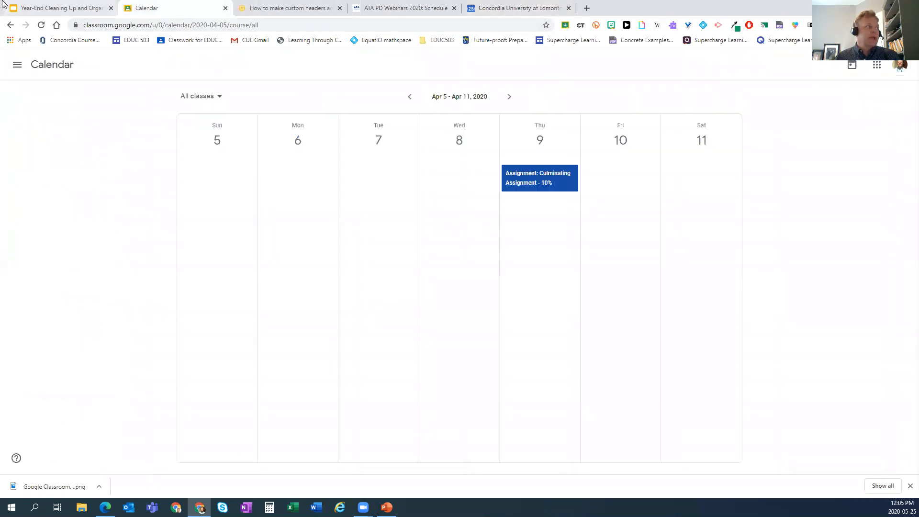
{"action": "left_click", "coordinate": [34, 4]}
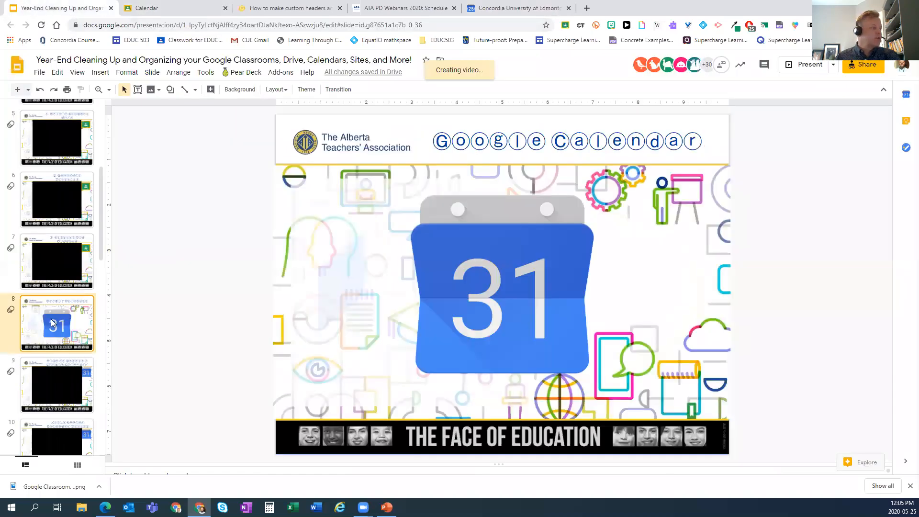
{"action": "left_click", "coordinate": [27, 384]}
{"action": "scroll", "coordinate": [42, 386], "scroll_direction": "down", "scroll_amount": 3}
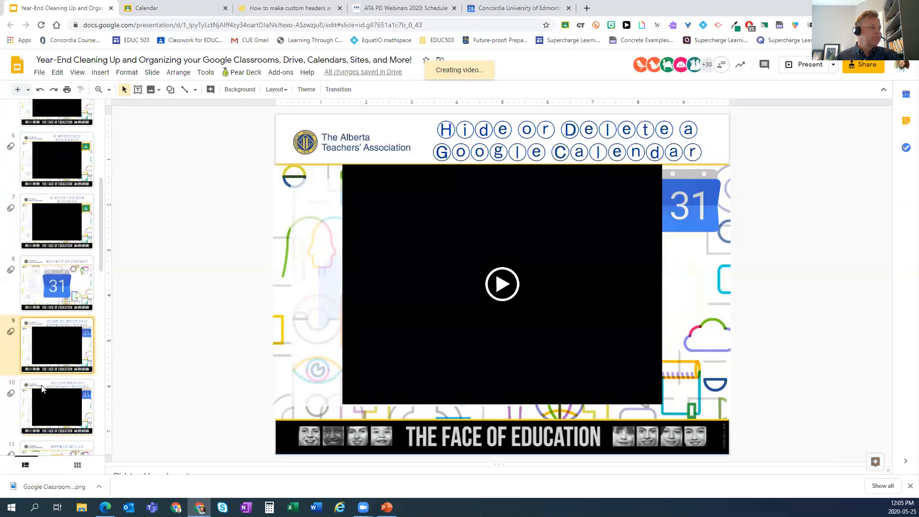
{"action": "left_click", "coordinate": [28, 330]}
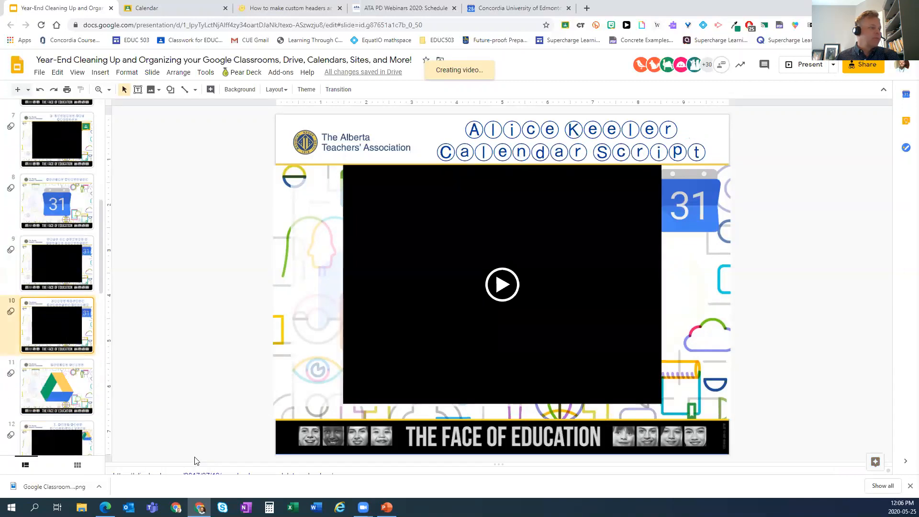
{"action": "key", "text": "Down"}
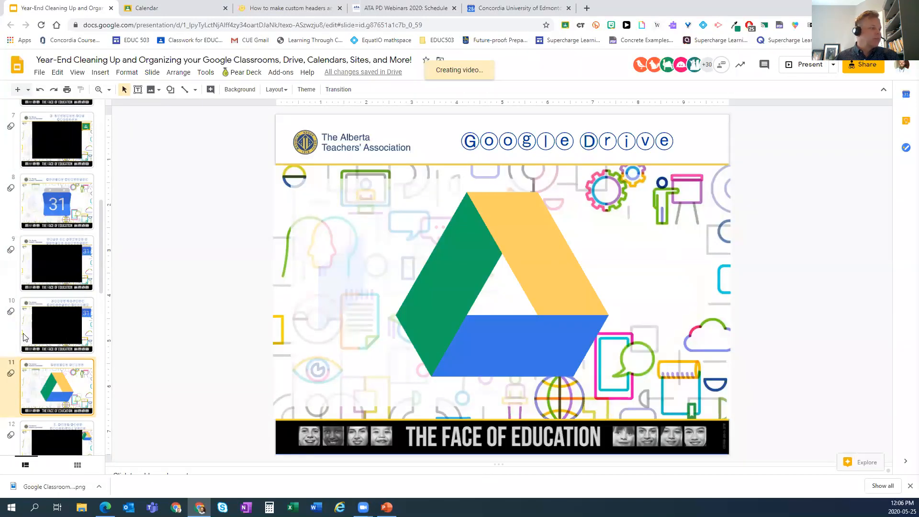
{"action": "left_click", "coordinate": [25, 336]}
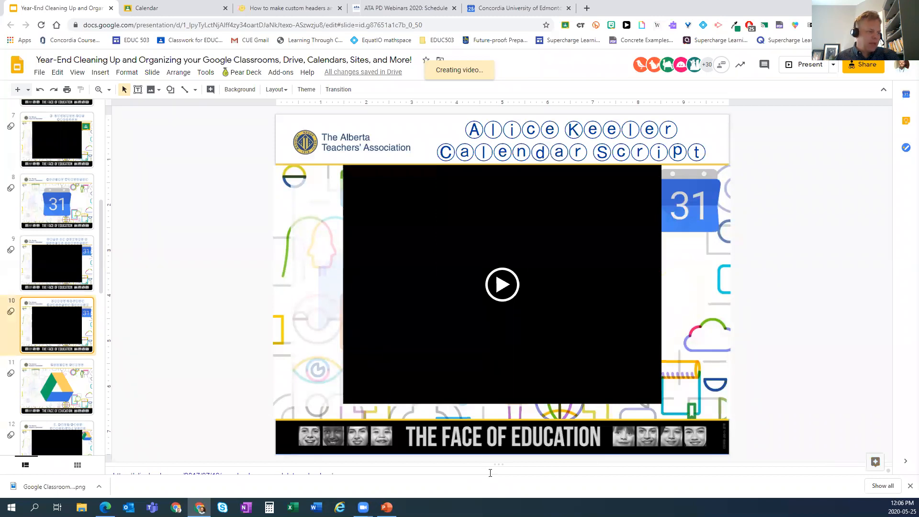
- Enlarge the speaker notes and open the linked 'Google Classroom: DELETE Calendars' blog post
{"action": "left_click_drag", "start_coordinate": [493, 465], "coordinate": [497, 443]}
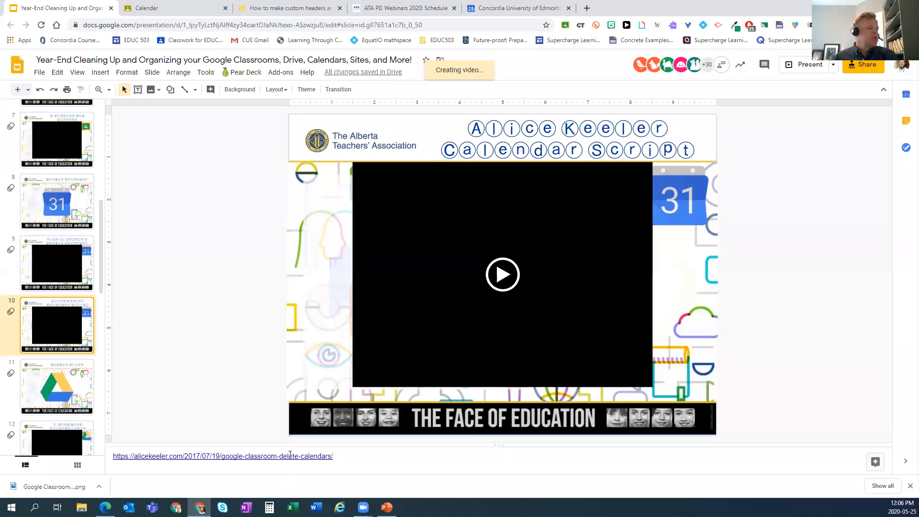
{"action": "left_click", "coordinate": [290, 457]}
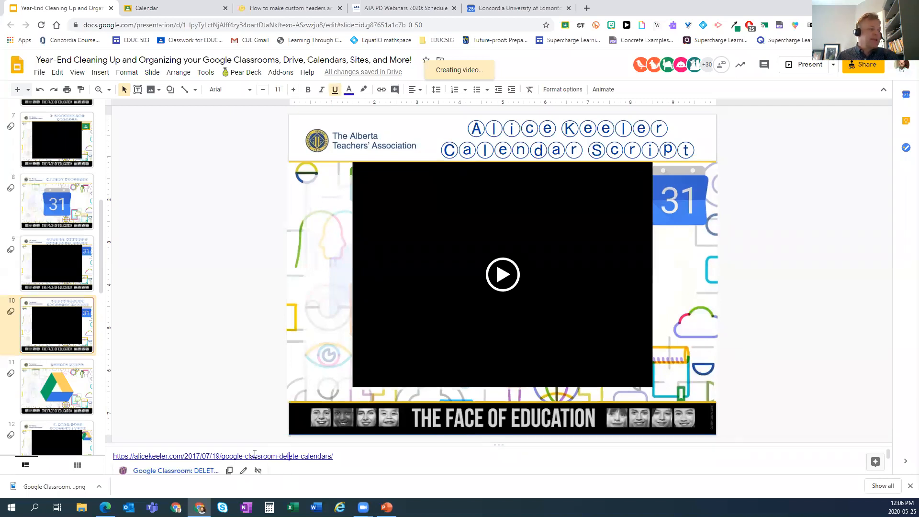
{"action": "left_click", "coordinate": [190, 471]}
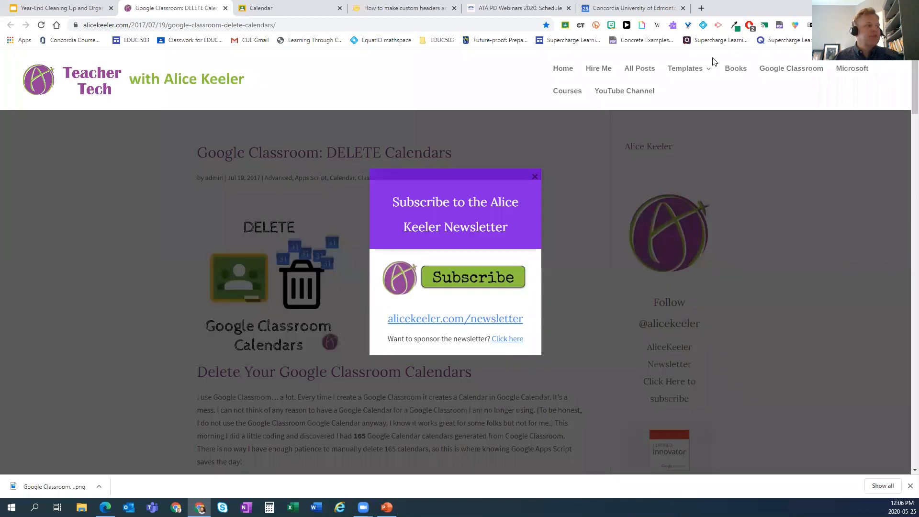
- Dismiss the newsletter popup and follow the alicekeeler.com/deletecal template link to the Copy document page
{"action": "left_click", "coordinate": [535, 176]}
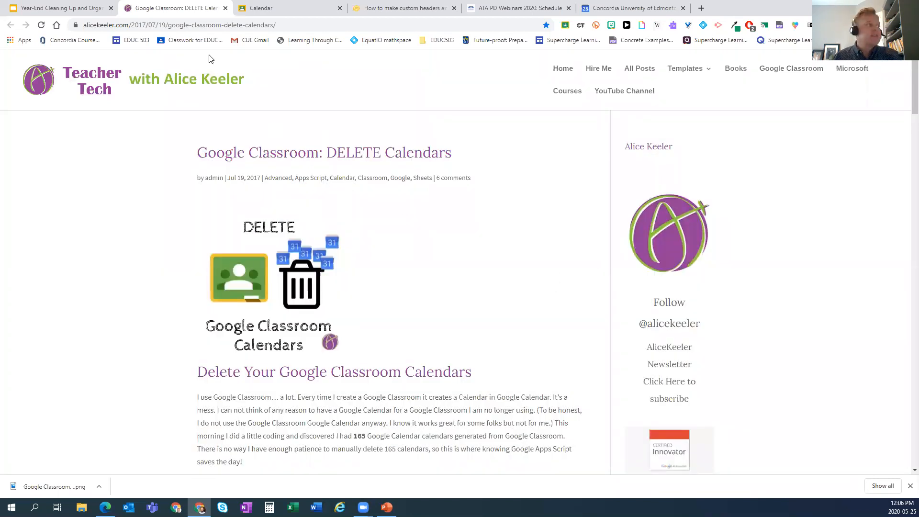
{"action": "left_click", "coordinate": [217, 25]}
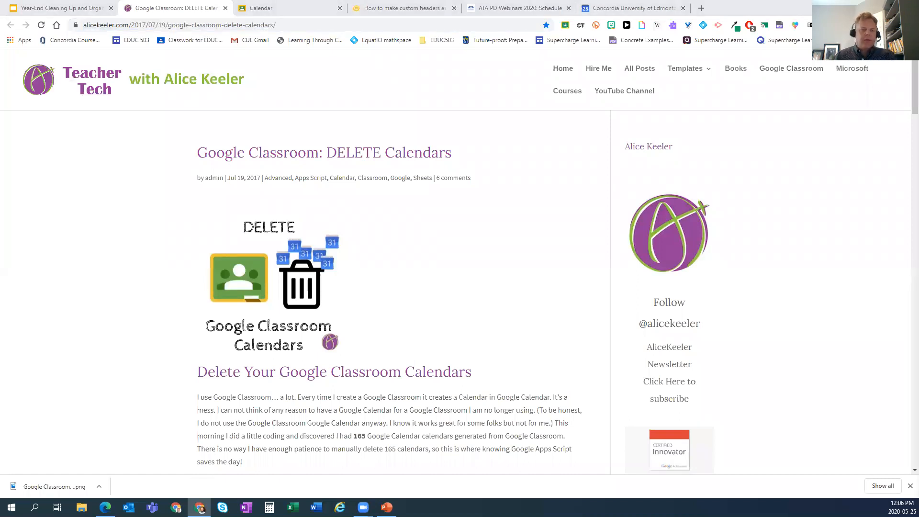
{"action": "scroll", "coordinate": [400, 325], "scroll_direction": "down", "scroll_amount": 5}
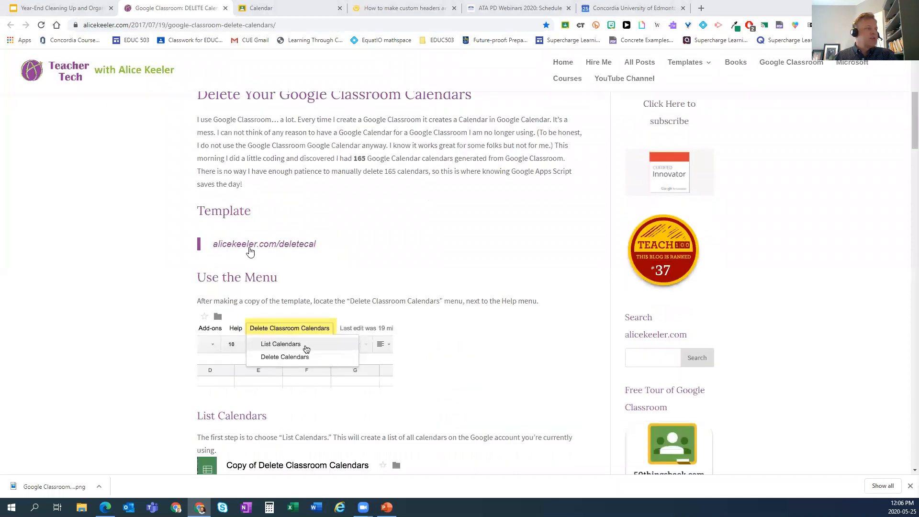
{"action": "left_click", "coordinate": [250, 245]}
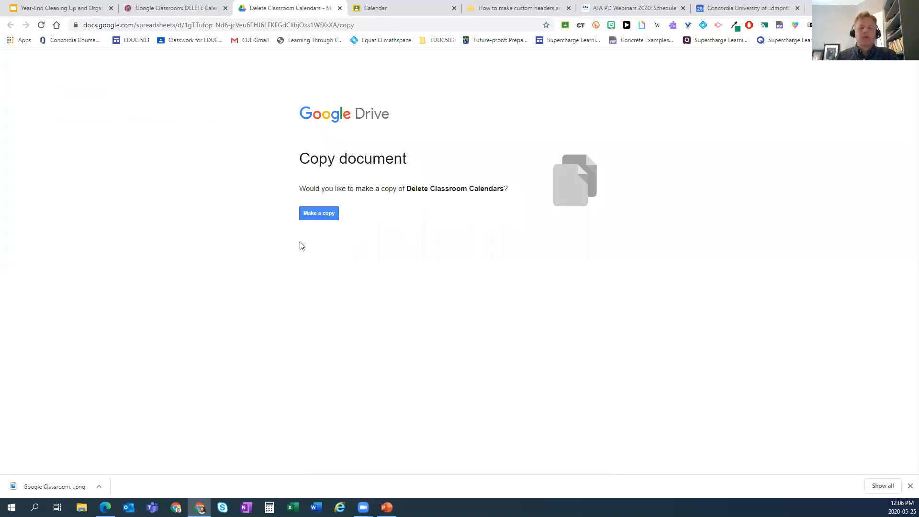
{"action": "left_click", "coordinate": [320, 211]}
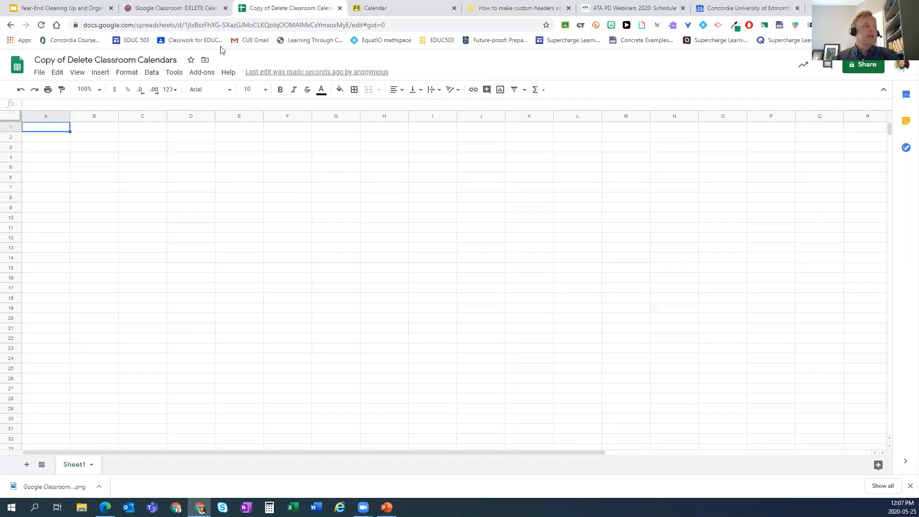
{"action": "left_click", "coordinate": [200, 14]}
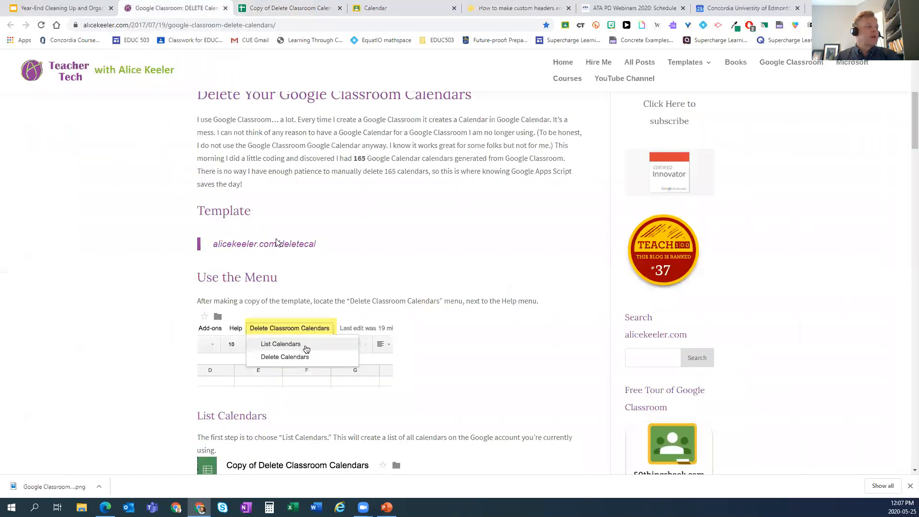
{"action": "scroll", "coordinate": [395, 346], "scroll_direction": "down", "scroll_amount": 3}
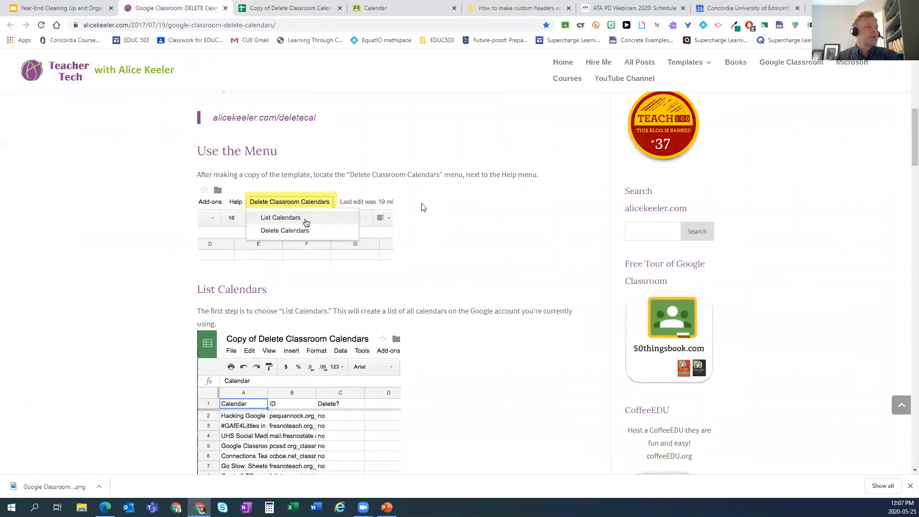
{"action": "scroll", "coordinate": [424, 207], "scroll_direction": "down", "scroll_amount": 1}
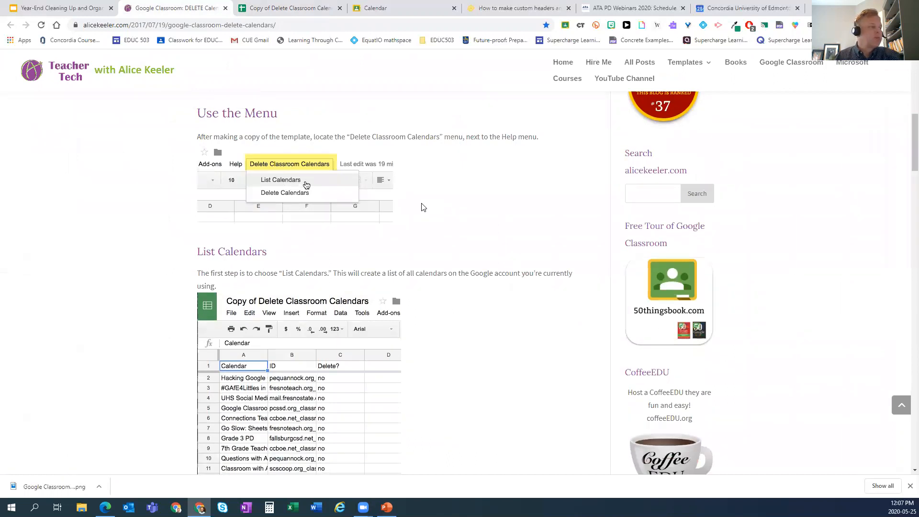
{"action": "scroll", "coordinate": [423, 209], "scroll_direction": "down", "scroll_amount": 2}
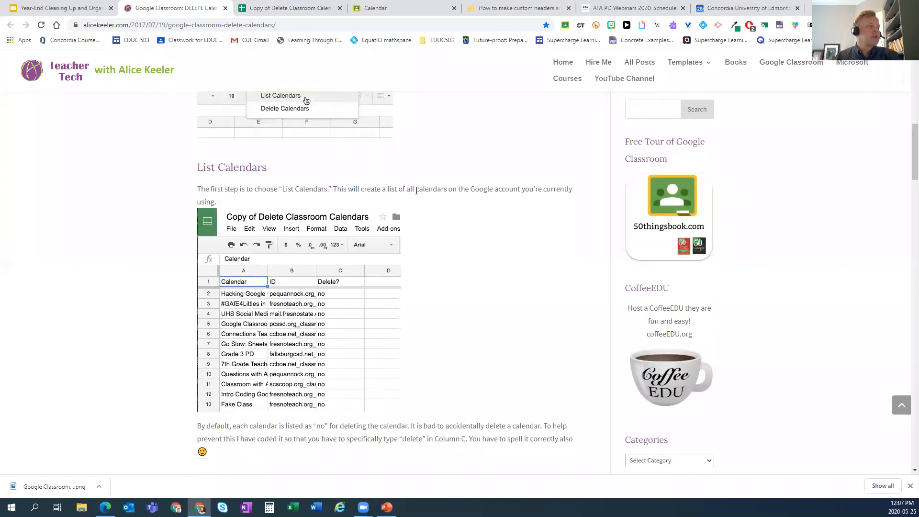
{"action": "scroll", "coordinate": [417, 191], "scroll_direction": "up", "scroll_amount": 3}
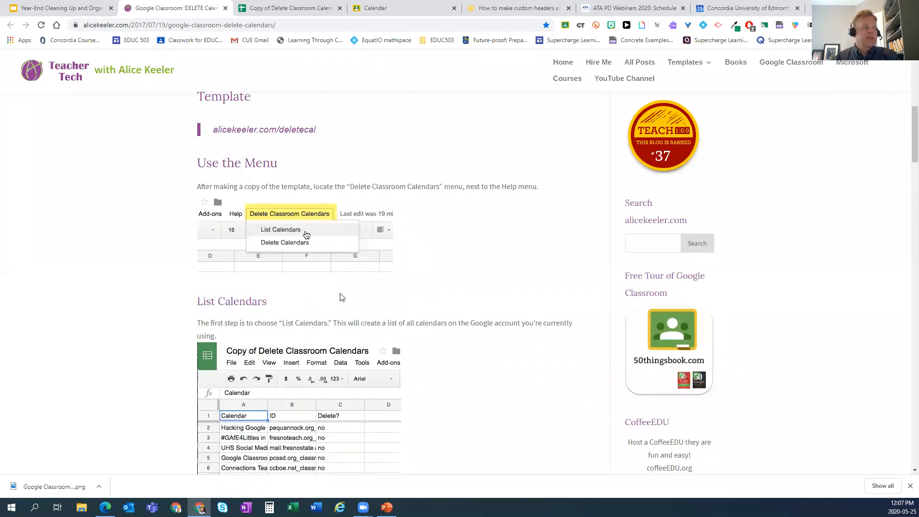
{"action": "left_click", "coordinate": [253, 13]}
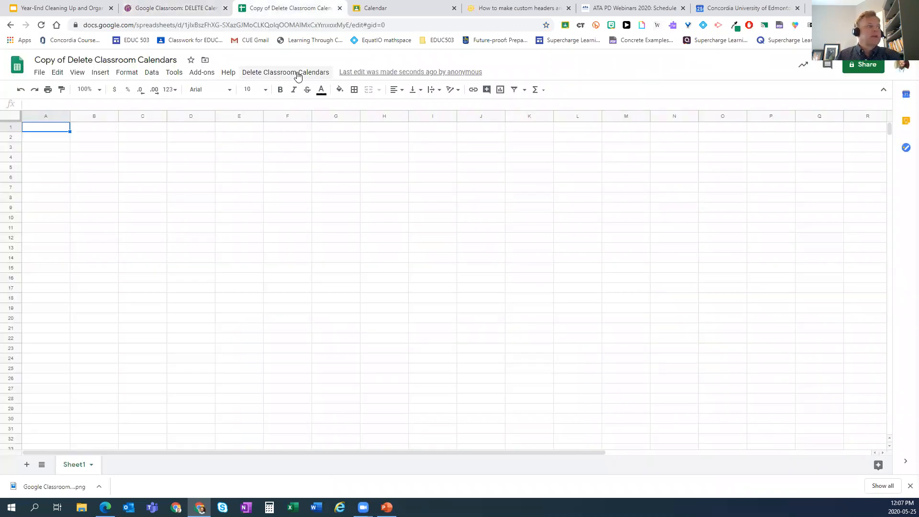
- Run Delete Classroom Calendars > List Calendars and authorize the script with the account
{"action": "left_click", "coordinate": [297, 74]}
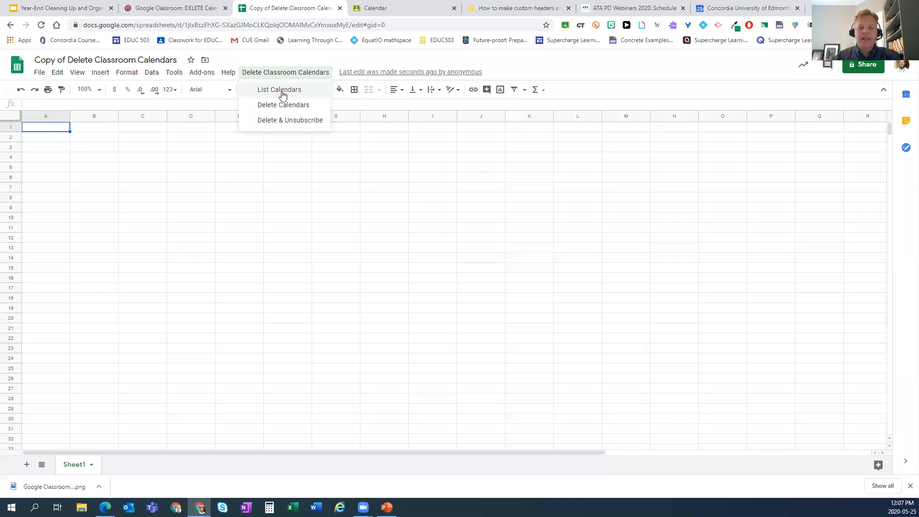
{"action": "left_click", "coordinate": [283, 94]}
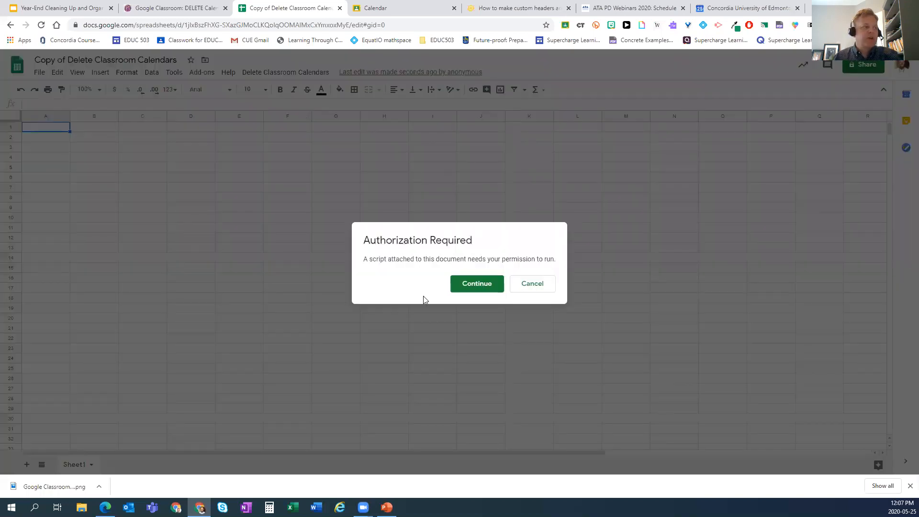
{"action": "left_click", "coordinate": [477, 285]}
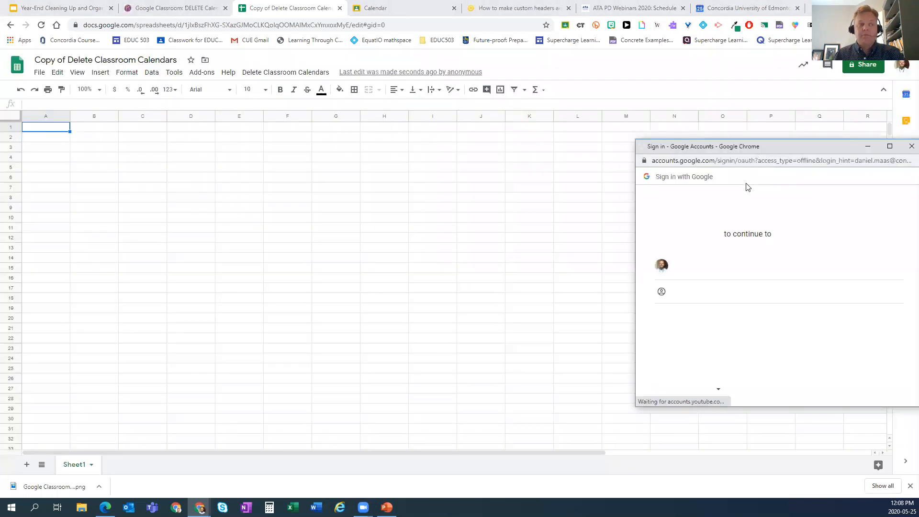
{"action": "left_click", "coordinate": [711, 262]}
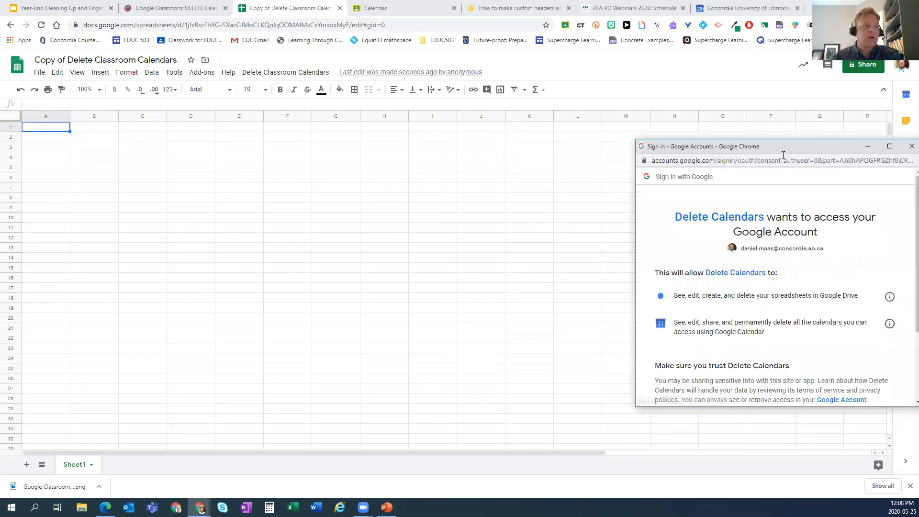
{"action": "left_click_drag", "start_coordinate": [704, 145], "coordinate": [581, 138]}
{"action": "scroll", "coordinate": [661, 287], "scroll_direction": "down", "scroll_amount": 2}
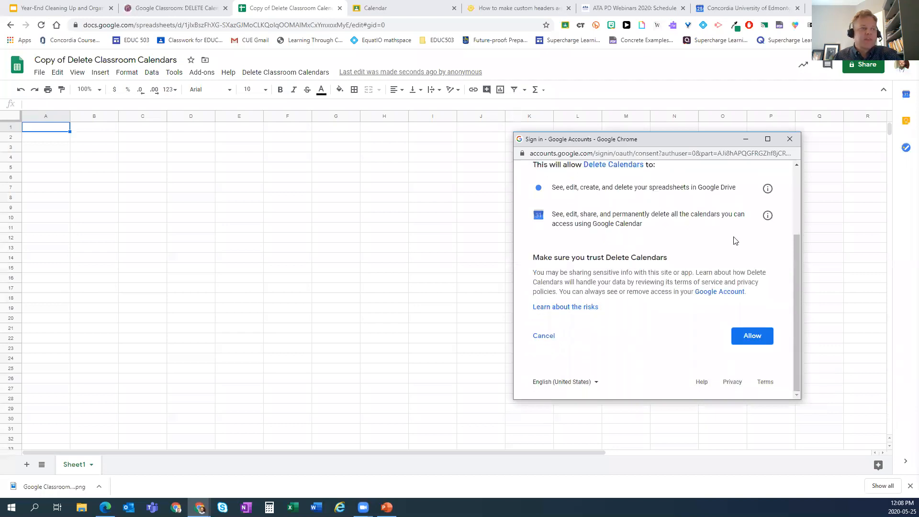
{"action": "left_click", "coordinate": [752, 336]}
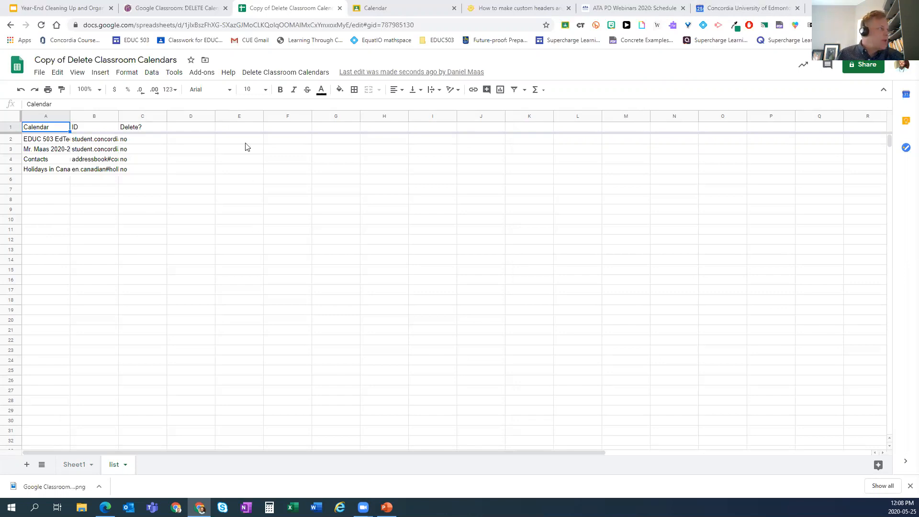
- Set the list sheet's zoom to 200%
{"action": "left_click", "coordinate": [97, 91]}
{"action": "left_click", "coordinate": [90, 198]}
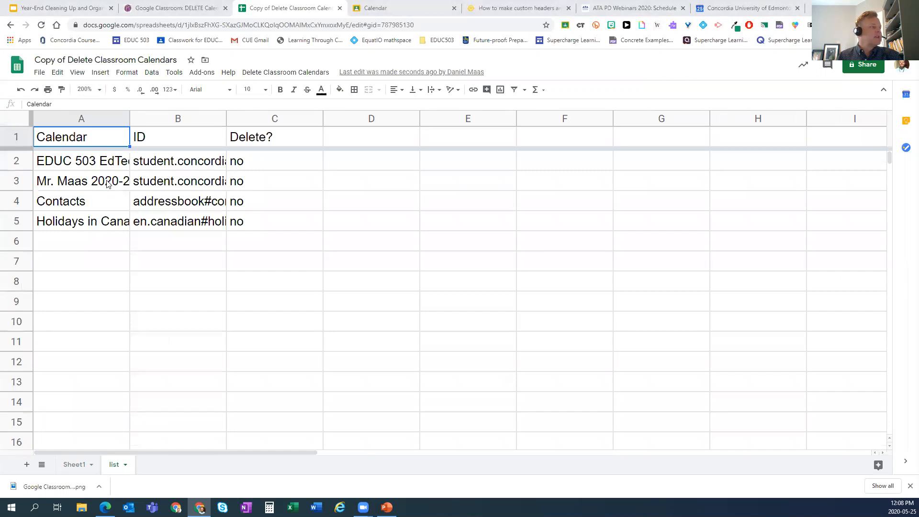
- Enter 'delete' in cell C3 of the Delete? column
{"action": "left_click", "coordinate": [237, 185]}
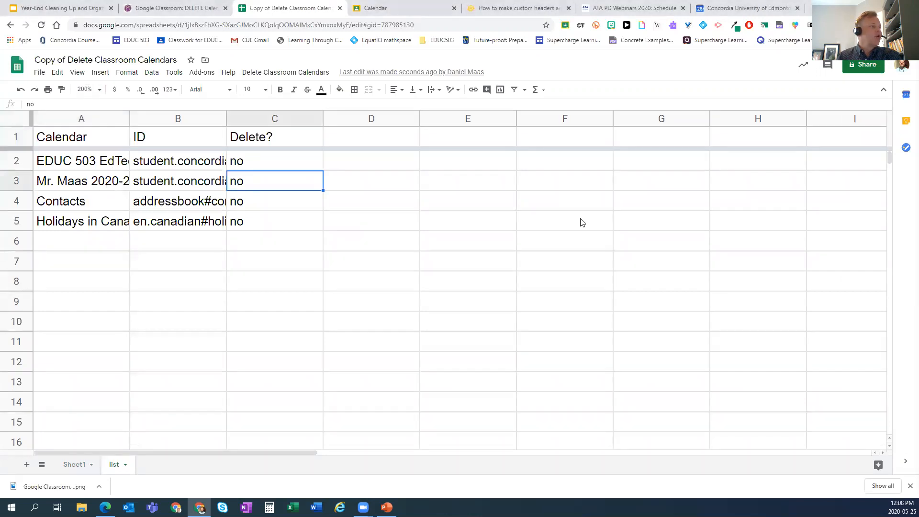
{"action": "type", "text": "delete"}
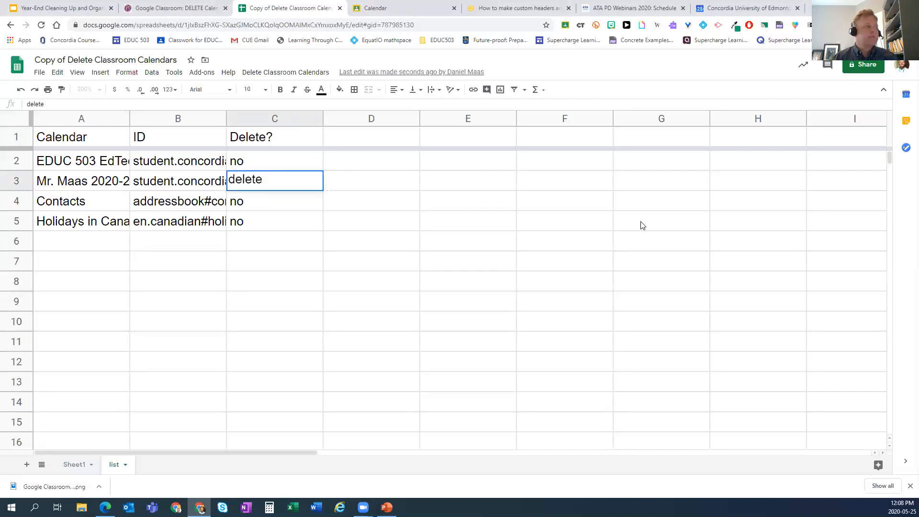
{"action": "left_click", "coordinate": [273, 299]}
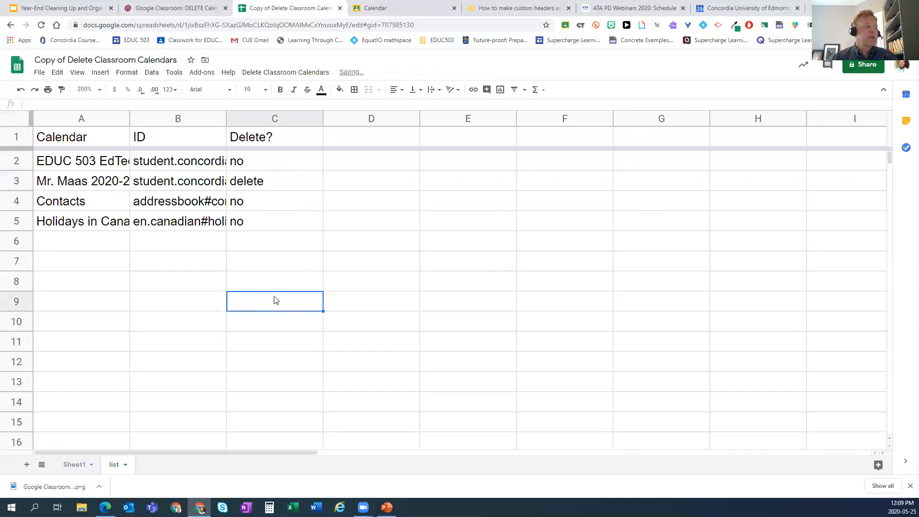
- Try filling column C down with 'delete' and then 'no', undoing each fill
{"action": "left_click", "coordinate": [284, 189]}
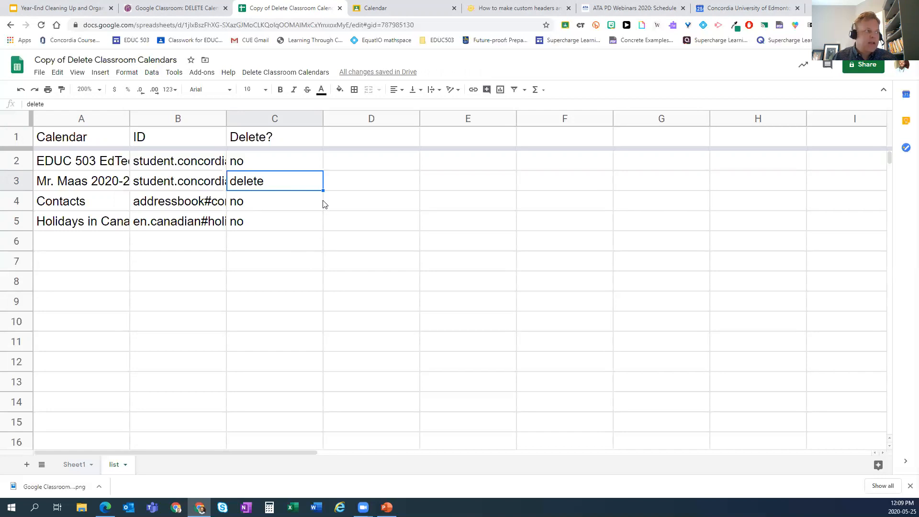
{"action": "left_click_drag", "start_coordinate": [323, 190], "coordinate": [330, 429]}
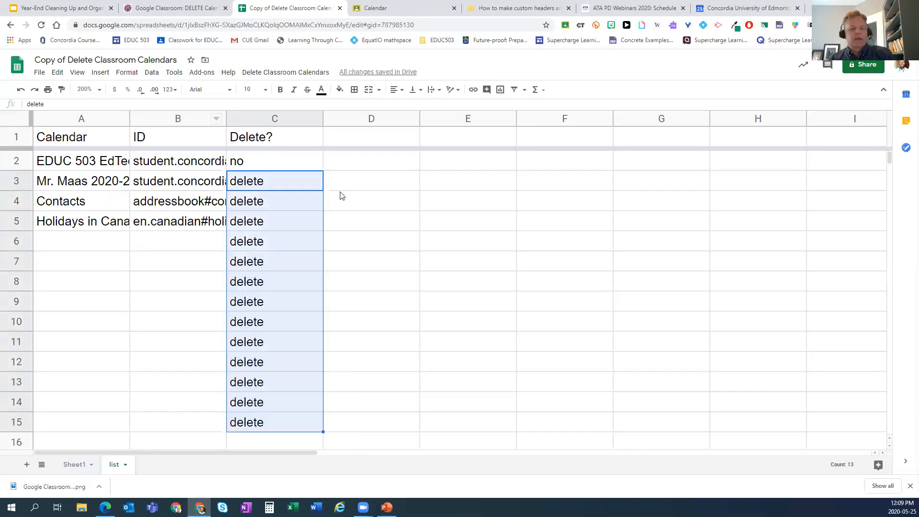
{"action": "key", "text": "ctrl+z"}
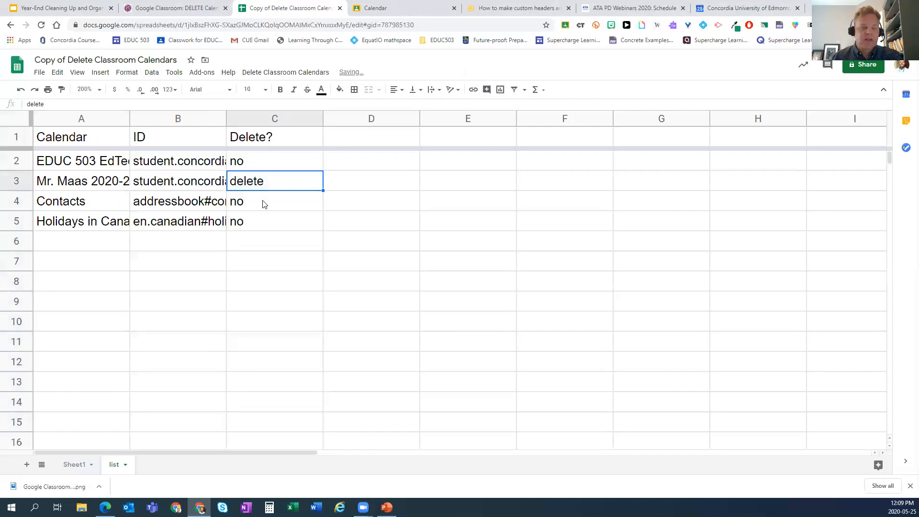
{"action": "left_click", "coordinate": [292, 160]}
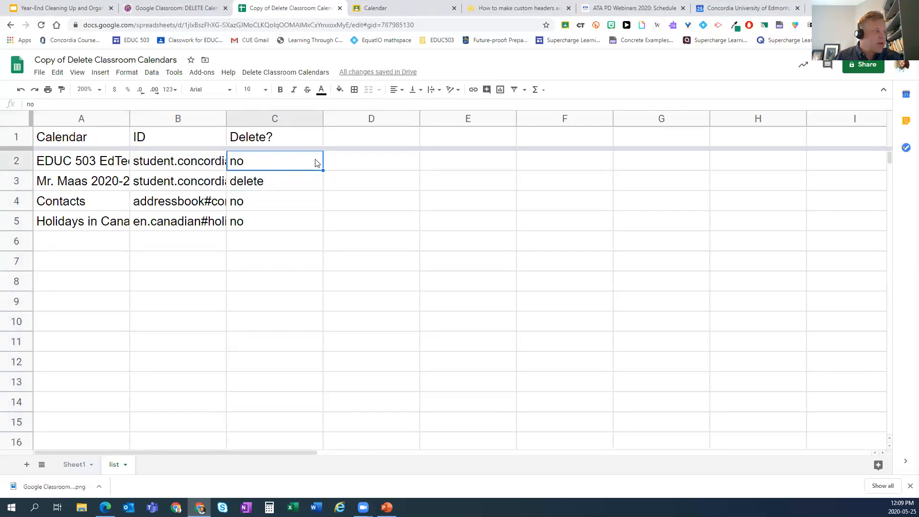
{"action": "left_click_drag", "start_coordinate": [323, 171], "coordinate": [331, 418]}
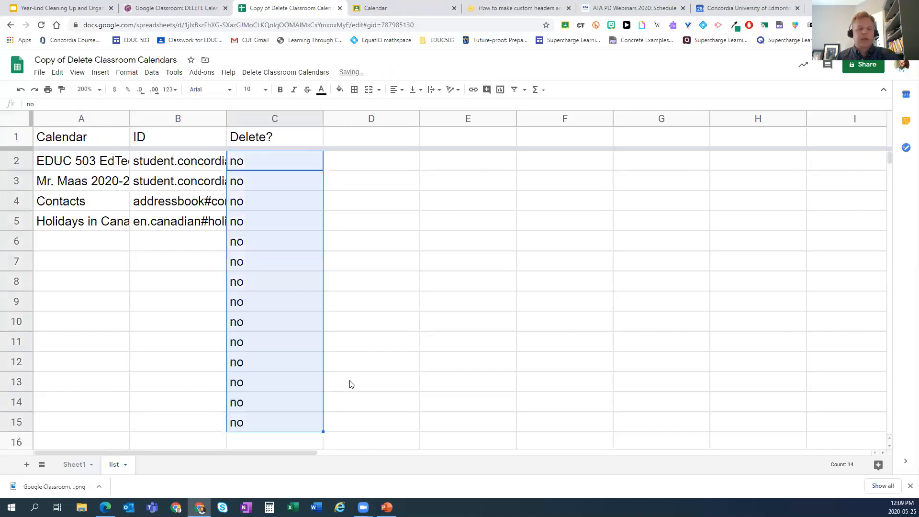
{"action": "key", "text": "ctrl+z"}
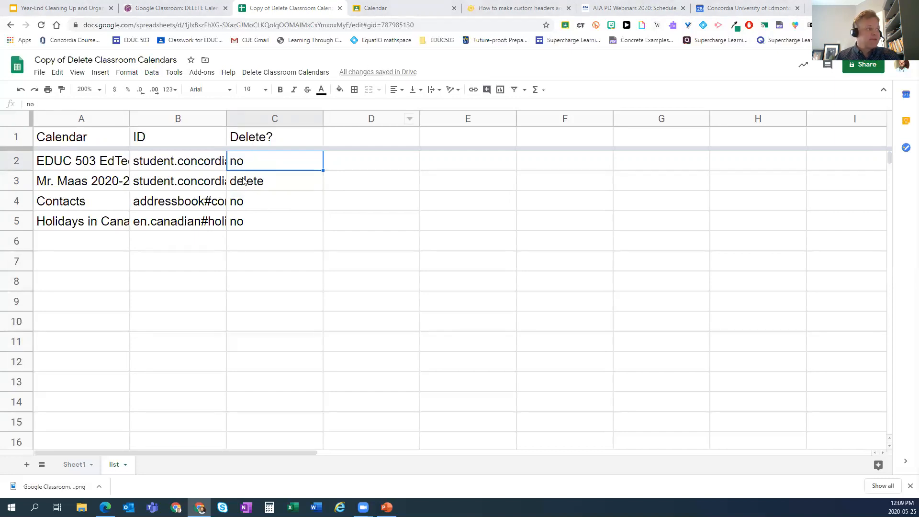
- Run Delete Calendars and confirm Yes so row 3 reports DELETED, then switch to Google Calendar
{"action": "left_click", "coordinate": [278, 75]}
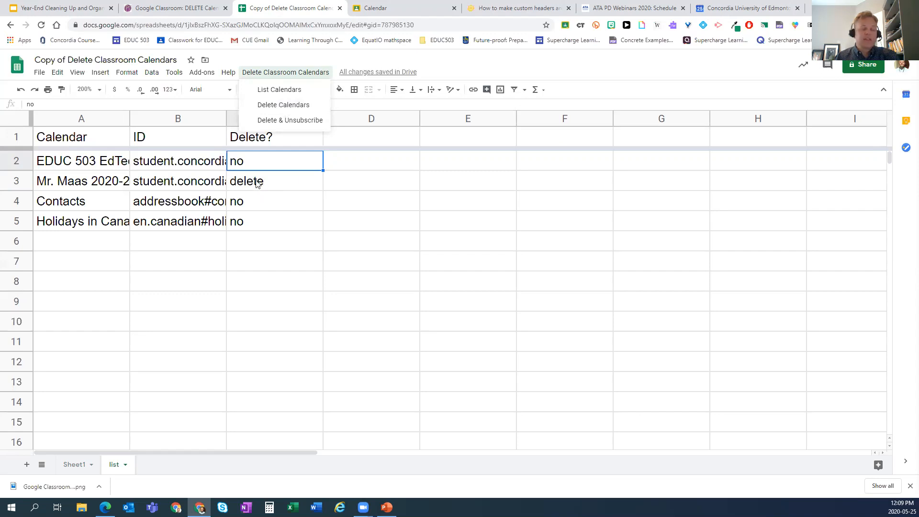
{"action": "left_click", "coordinate": [274, 106]}
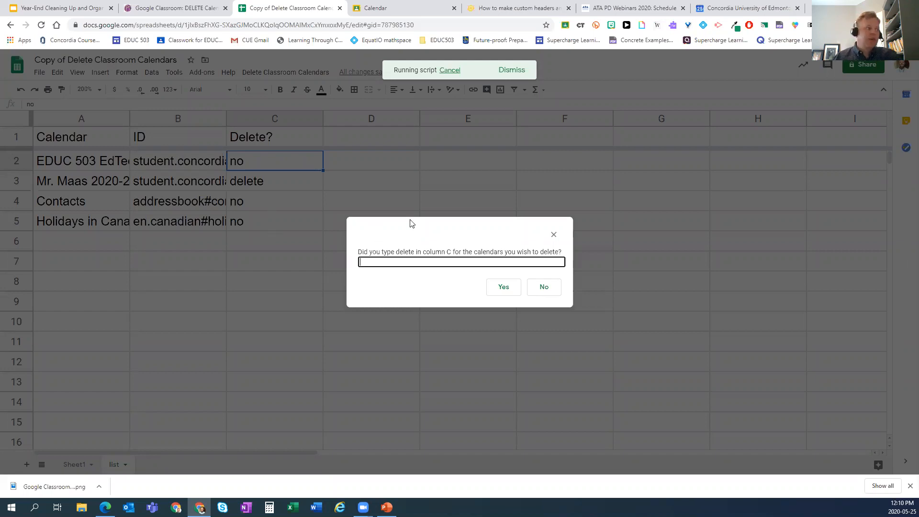
{"action": "left_click", "coordinate": [505, 288]}
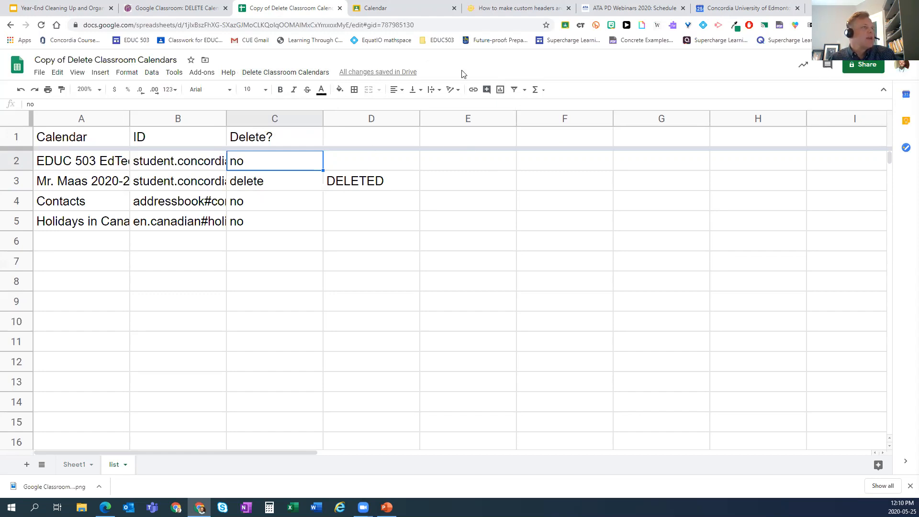
{"action": "left_click", "coordinate": [734, 8]}
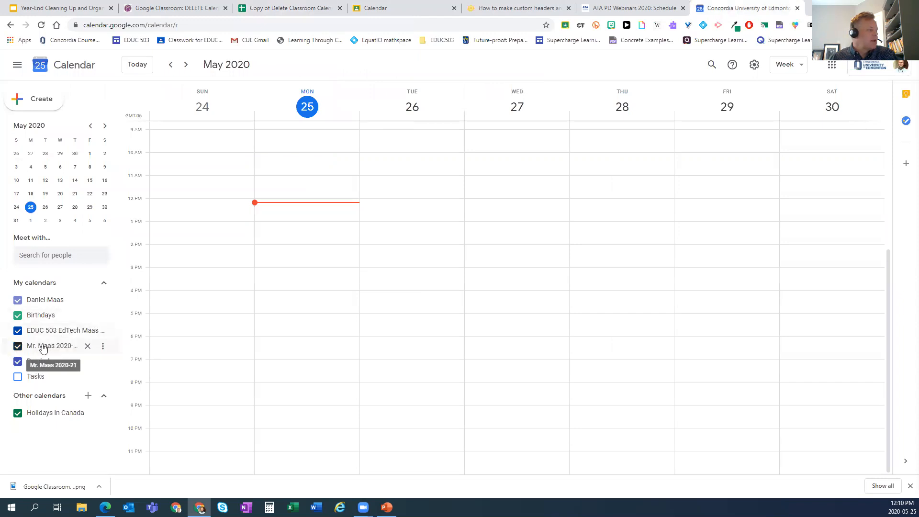
- Refresh Google Calendar and compare its calendar list with the deletion spreadsheet
{"action": "left_click", "coordinate": [41, 25]}
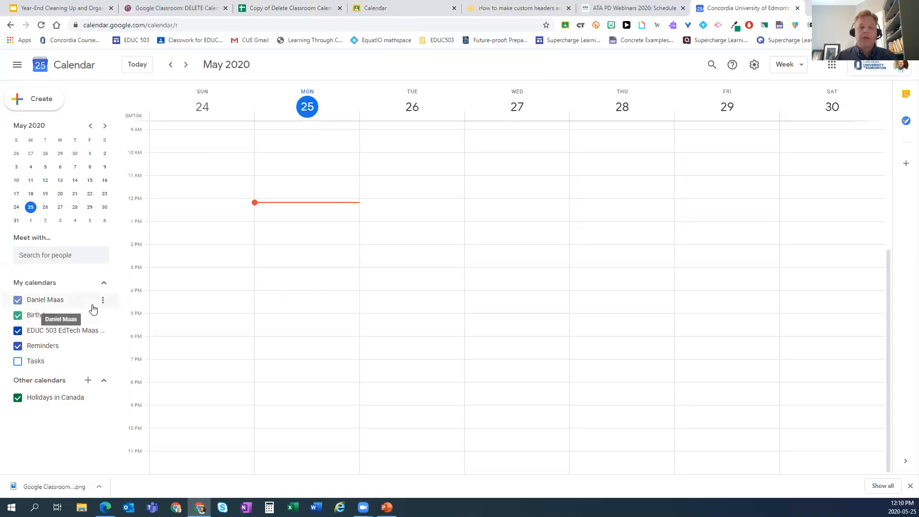
{"action": "left_click", "coordinate": [300, 6]}
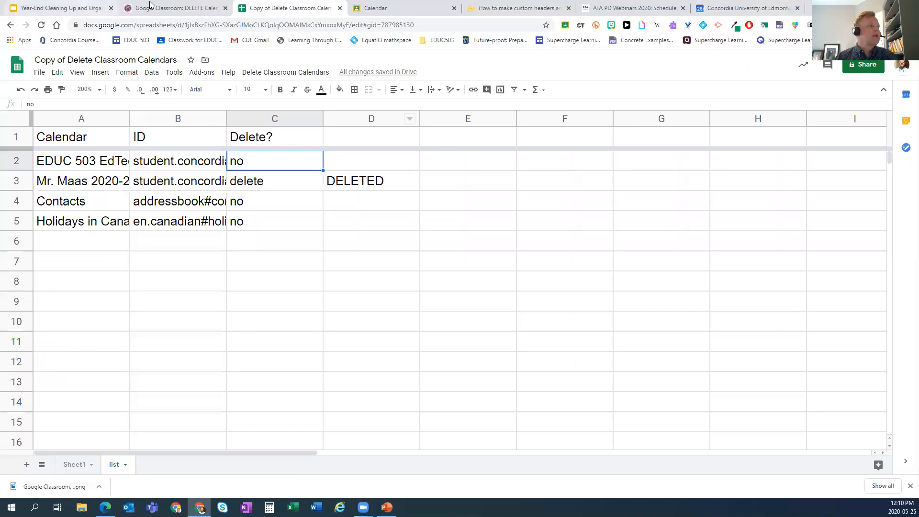
{"action": "left_click", "coordinate": [735, 8]}
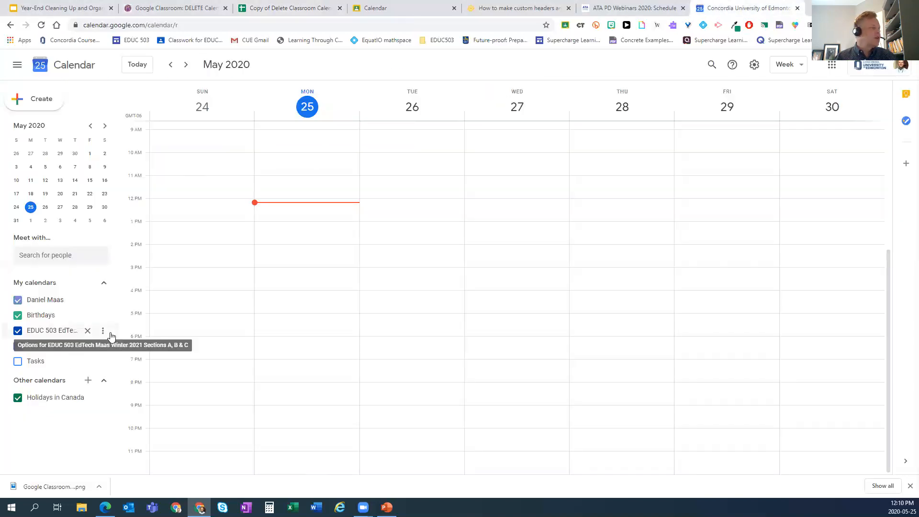
- View the EDUC 503 calendar's Settings and sharing down to Remove calendar, then go back to the slides
{"action": "left_click", "coordinate": [103, 331]}
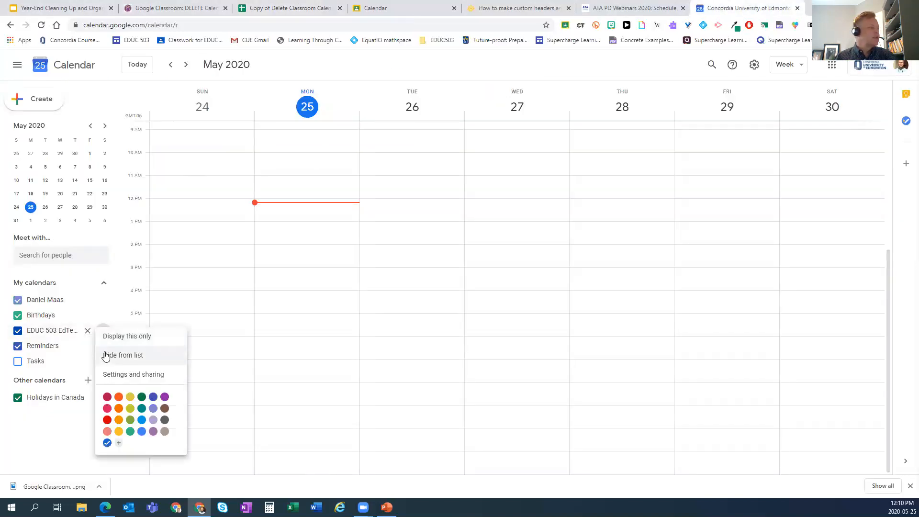
{"action": "left_click", "coordinate": [132, 377]}
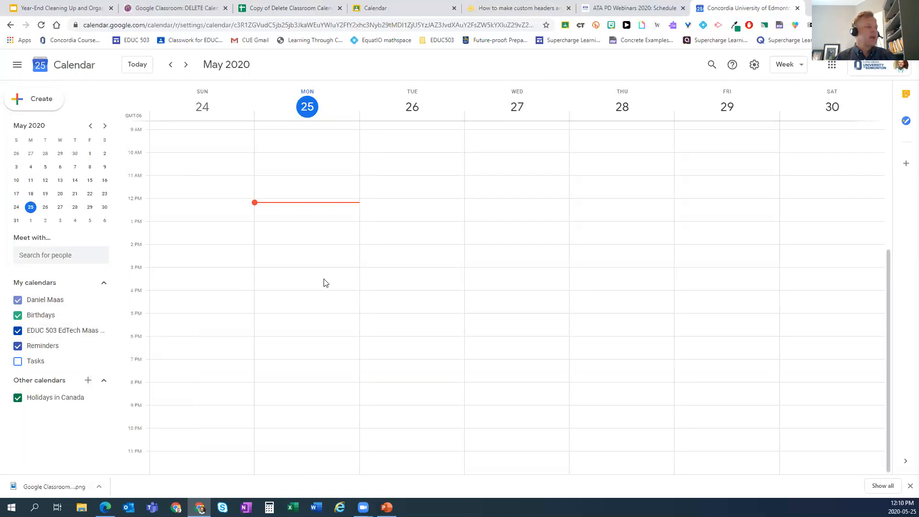
{"action": "scroll", "coordinate": [318, 297], "scroll_direction": "down", "scroll_amount": 15}
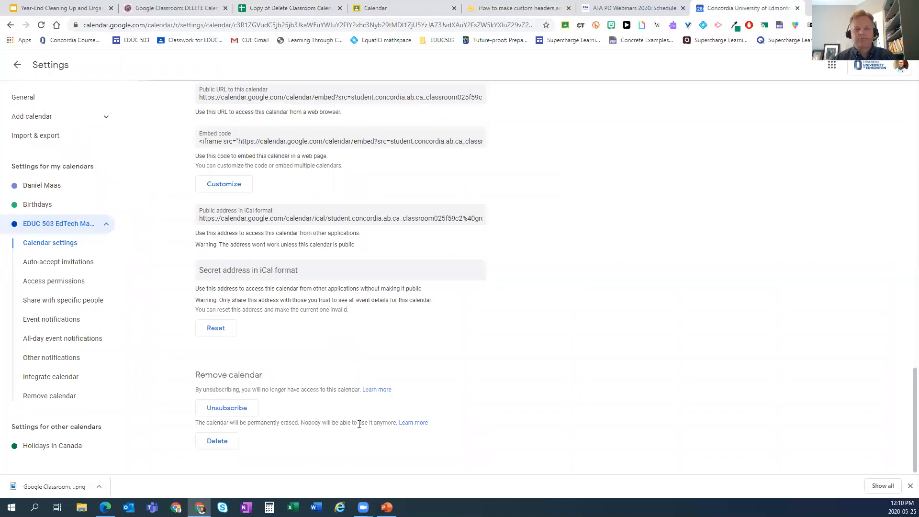
{"action": "left_click", "coordinate": [797, 9]}
{"action": "left_click", "coordinate": [86, 10]}
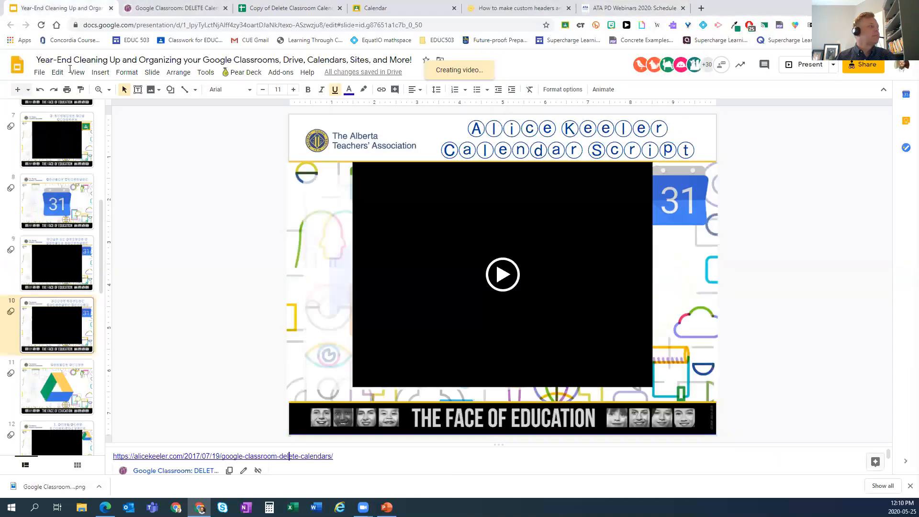
- Show slide 11 (Google Drive) of the cleaning presentation, then open a new browser tab
{"action": "scroll", "coordinate": [38, 324], "scroll_direction": "down", "scroll_amount": 3}
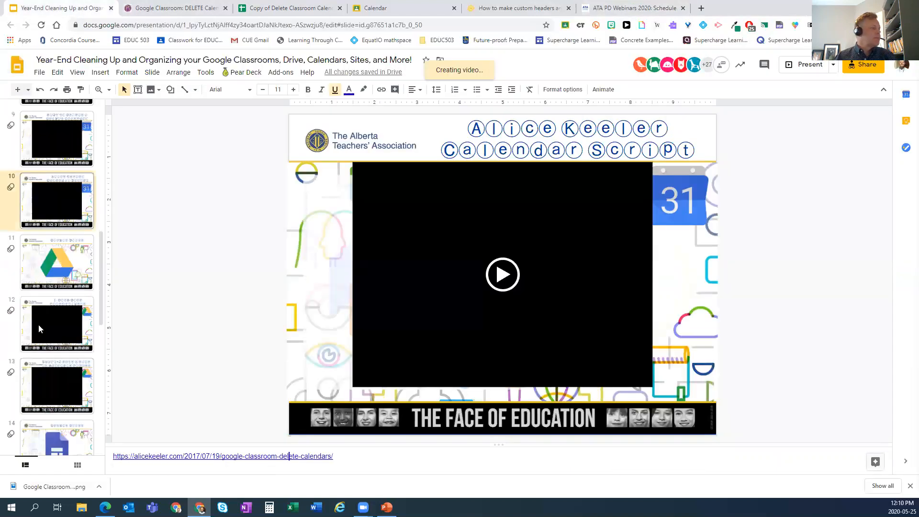
{"action": "left_click", "coordinate": [30, 223]}
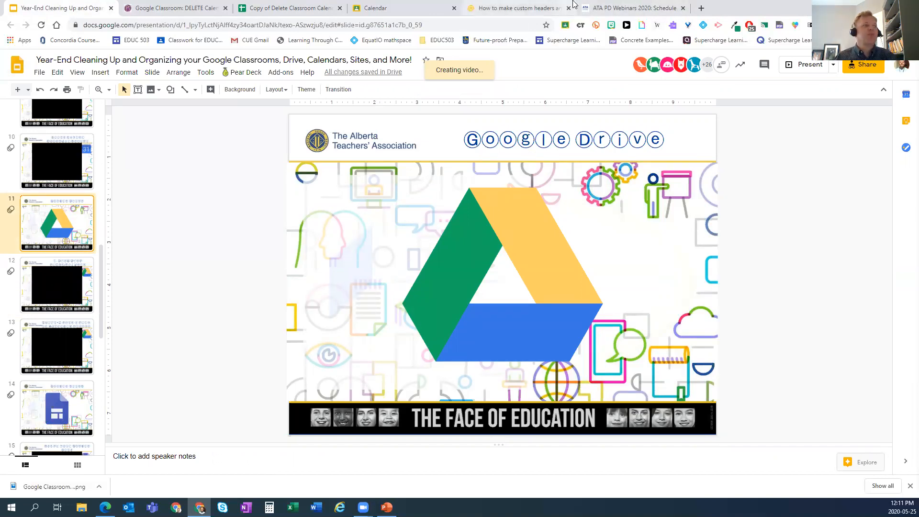
{"action": "left_click", "coordinate": [703, 10]}
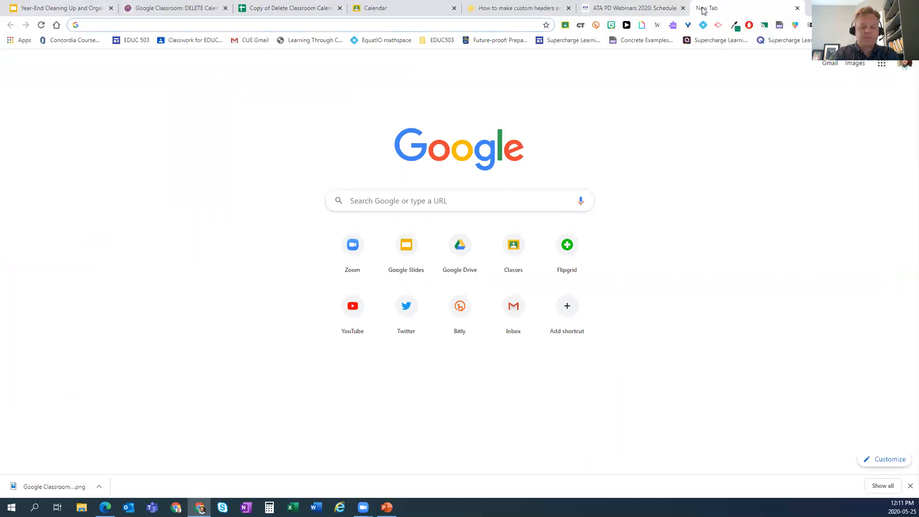
- Go to drive.google.com and scroll through My Drive's Quick Access items, folders and files
{"action": "type", "text": "drive.google.com"}
{"action": "key", "text": "Return"}
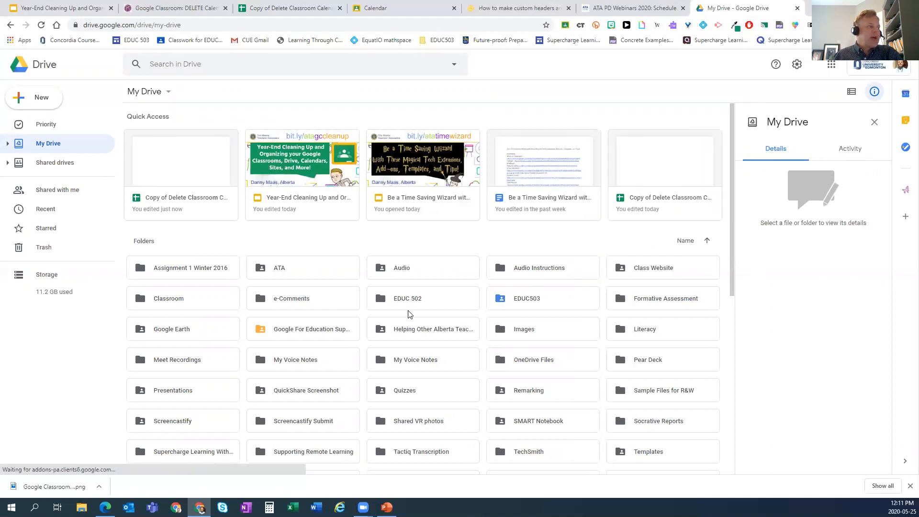
{"action": "scroll", "coordinate": [412, 309], "scroll_direction": "down", "scroll_amount": 3}
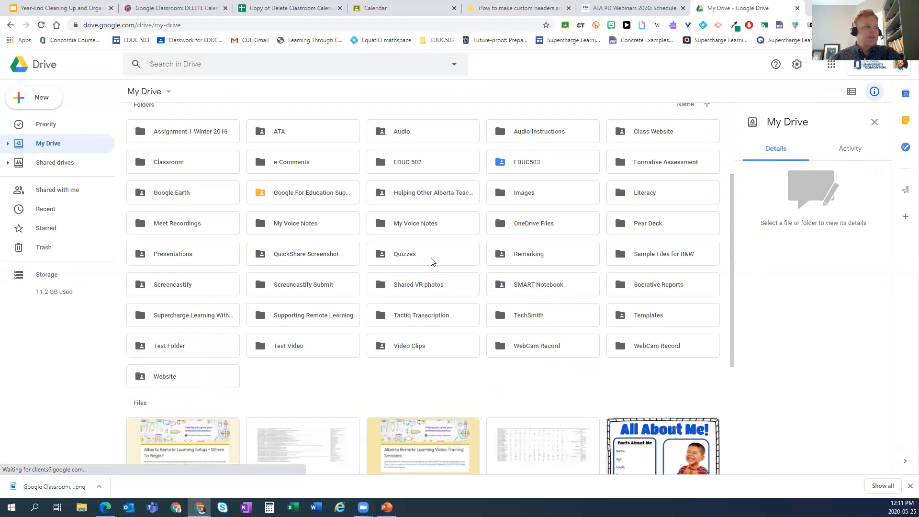
{"action": "scroll", "coordinate": [364, 229], "scroll_direction": "up", "scroll_amount": 3}
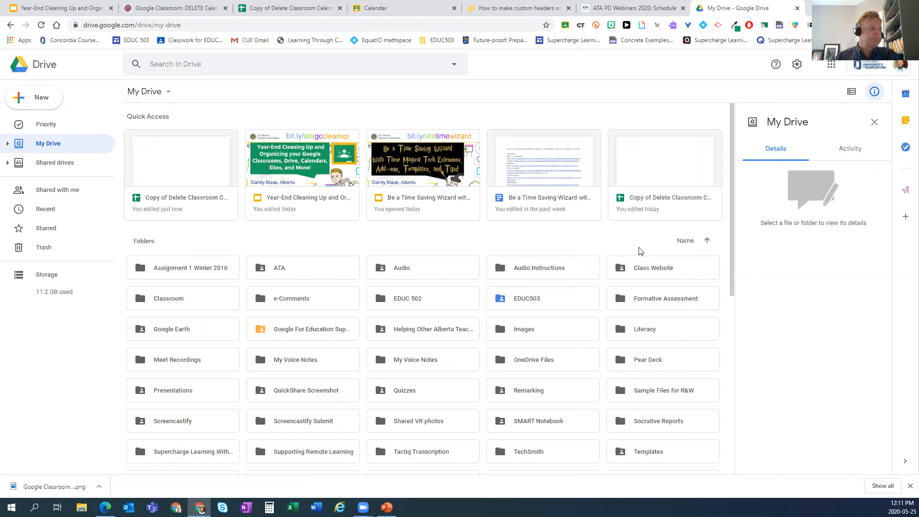
{"action": "scroll", "coordinate": [640, 251], "scroll_direction": "down", "scroll_amount": 2}
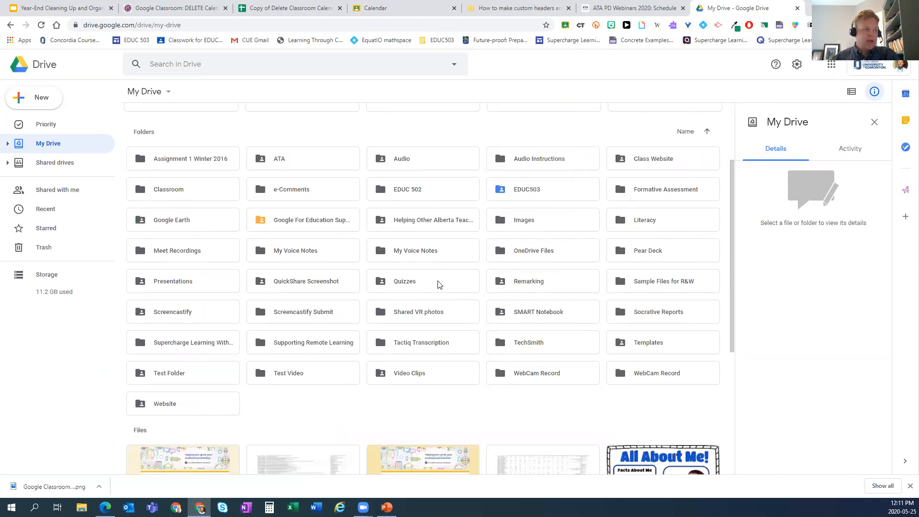
{"action": "scroll", "coordinate": [455, 283], "scroll_direction": "down", "scroll_amount": 4}
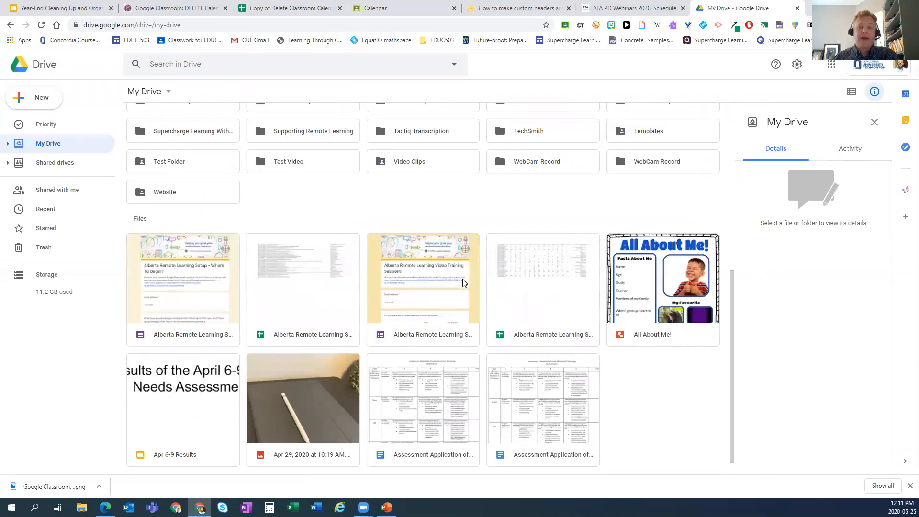
{"action": "scroll", "coordinate": [462, 283], "scroll_direction": "down", "scroll_amount": 1}
{"action": "scroll", "coordinate": [460, 239], "scroll_direction": "down", "scroll_amount": 2}
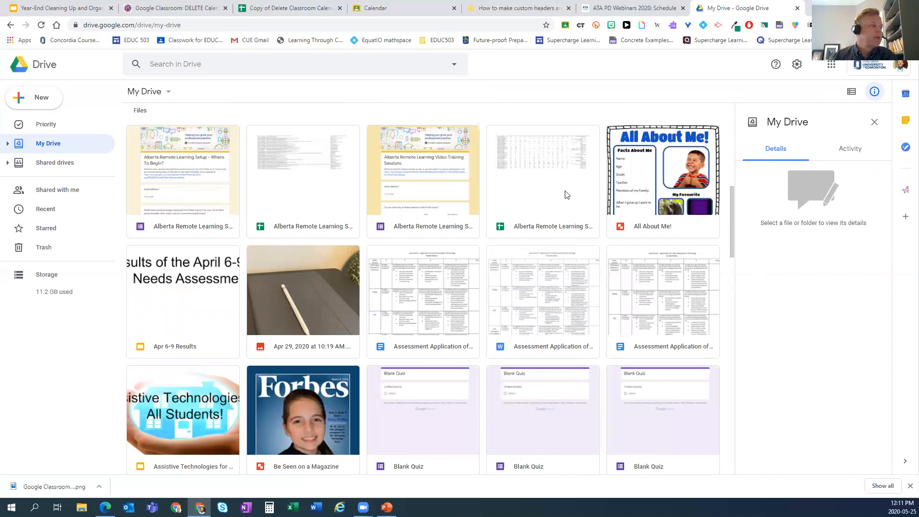
{"action": "scroll", "coordinate": [555, 227], "scroll_direction": "down", "scroll_amount": 3}
{"action": "scroll", "coordinate": [554, 234], "scroll_direction": "down", "scroll_amount": 5}
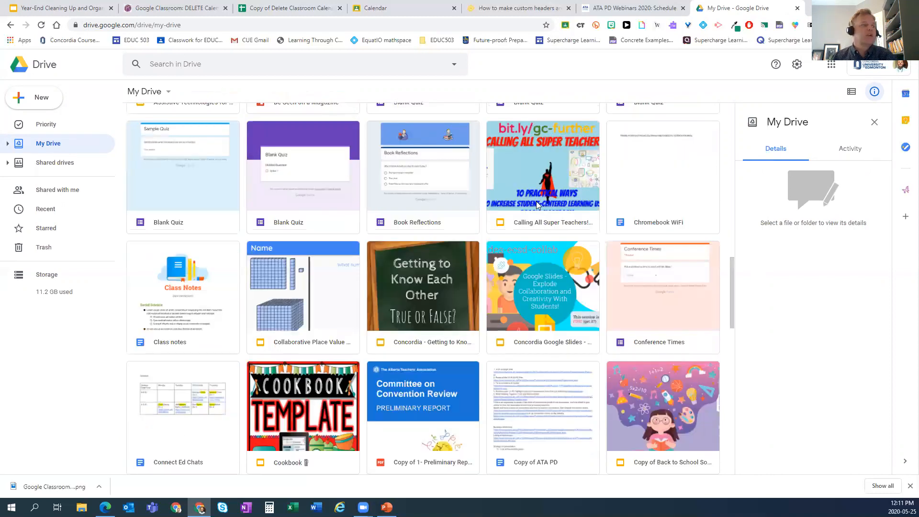
{"action": "scroll", "coordinate": [526, 215], "scroll_direction": "up", "scroll_amount": 12}
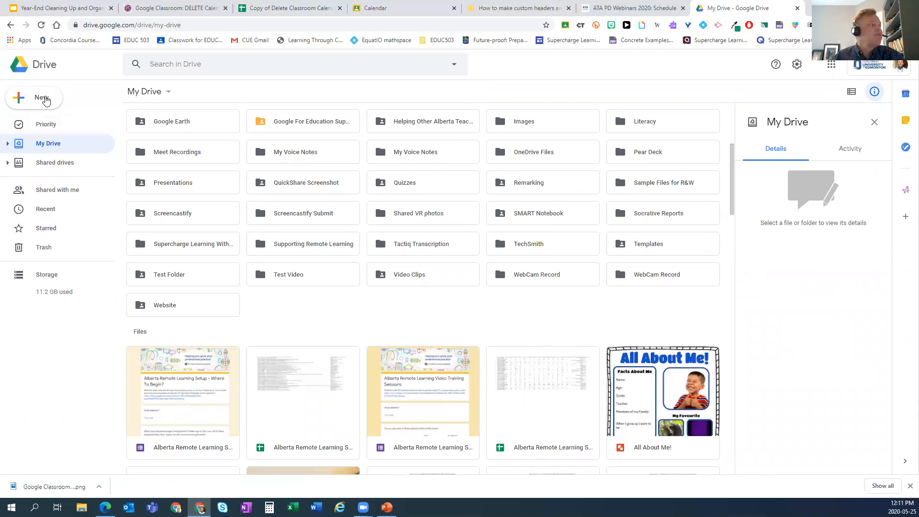
{"action": "left_click", "coordinate": [42, 98]}
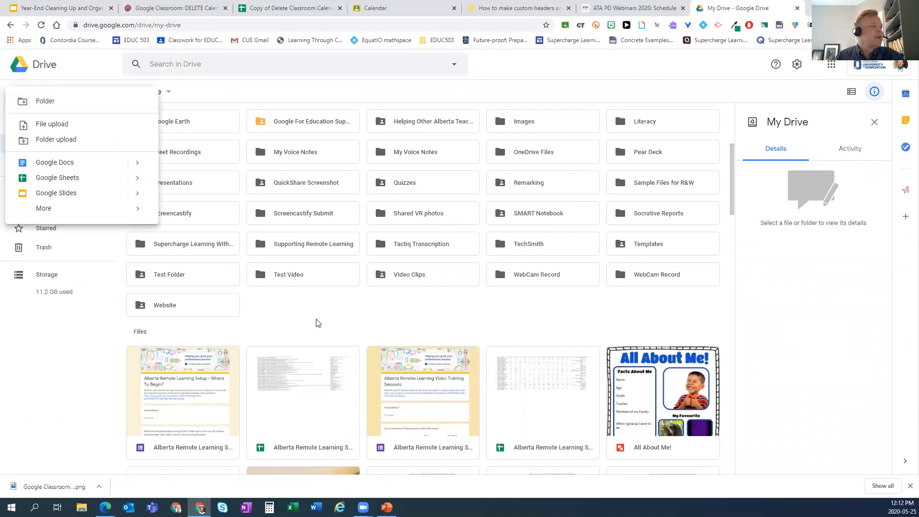
{"action": "scroll", "coordinate": [316, 316], "scroll_direction": "up", "scroll_amount": 5}
{"action": "scroll", "coordinate": [346, 331], "scroll_direction": "down", "scroll_amount": 3}
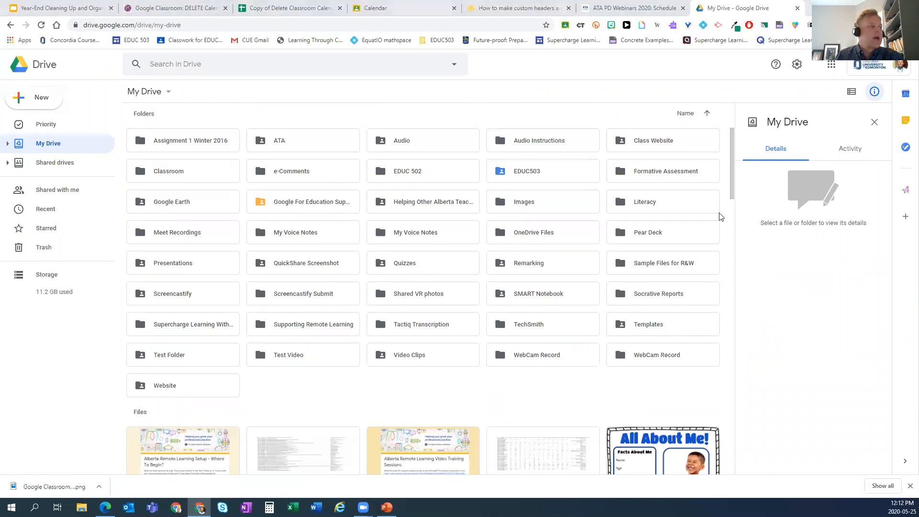
{"action": "scroll", "coordinate": [287, 399], "scroll_direction": "down", "scroll_amount": 3}
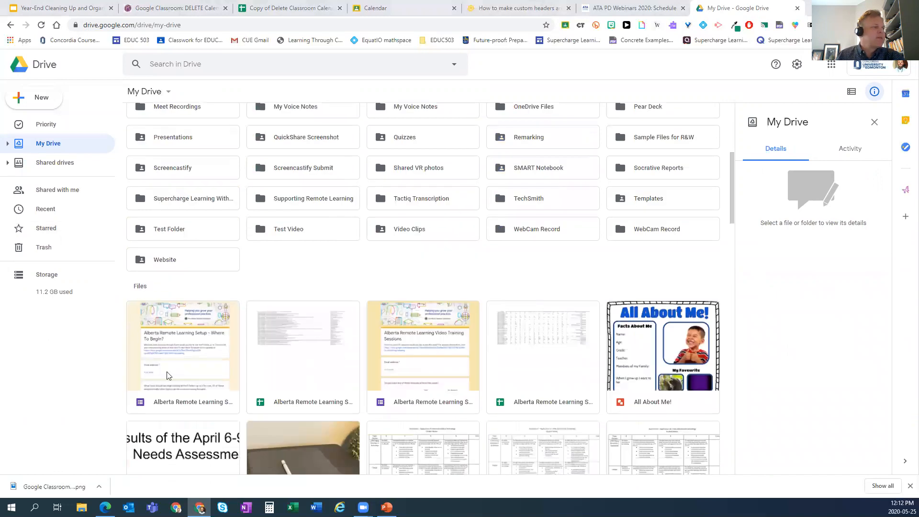
{"action": "scroll", "coordinate": [198, 375], "scroll_direction": "down", "scroll_amount": 8}
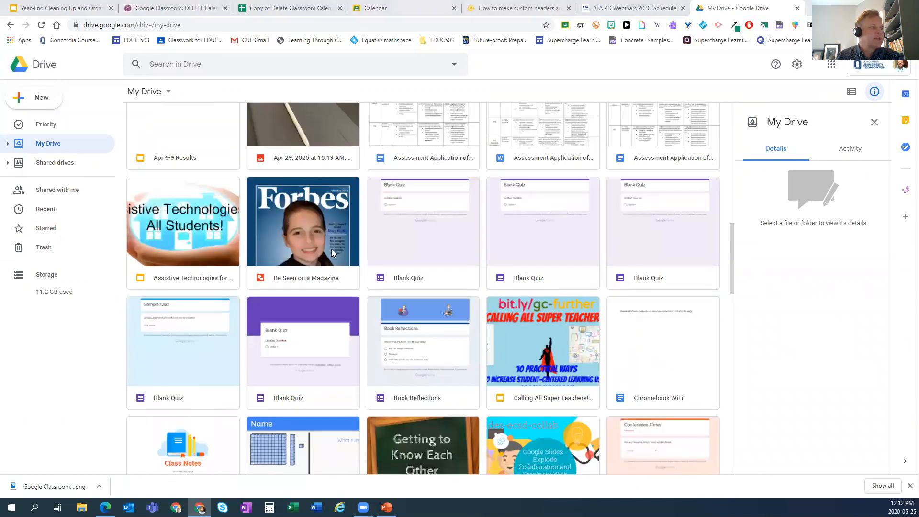
{"action": "scroll", "coordinate": [545, 149], "scroll_direction": "up", "scroll_amount": 10}
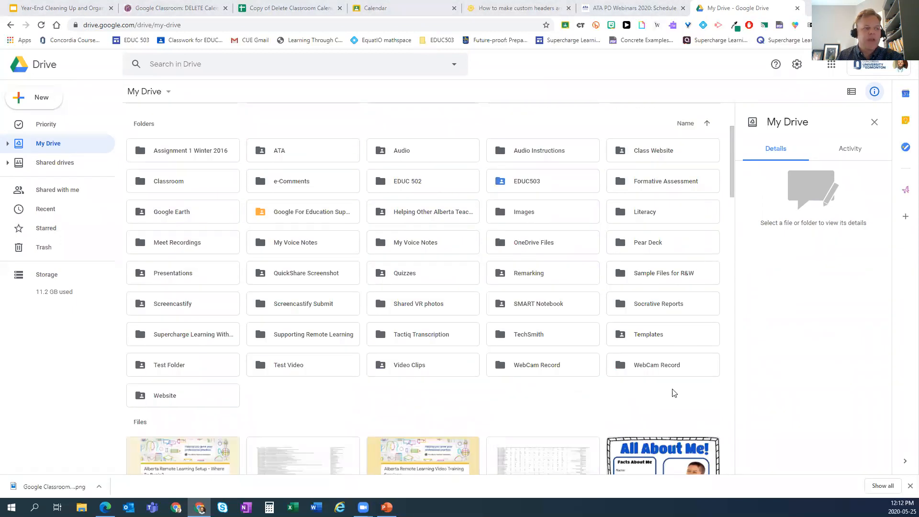
{"action": "scroll", "coordinate": [634, 405], "scroll_direction": "down", "scroll_amount": 7}
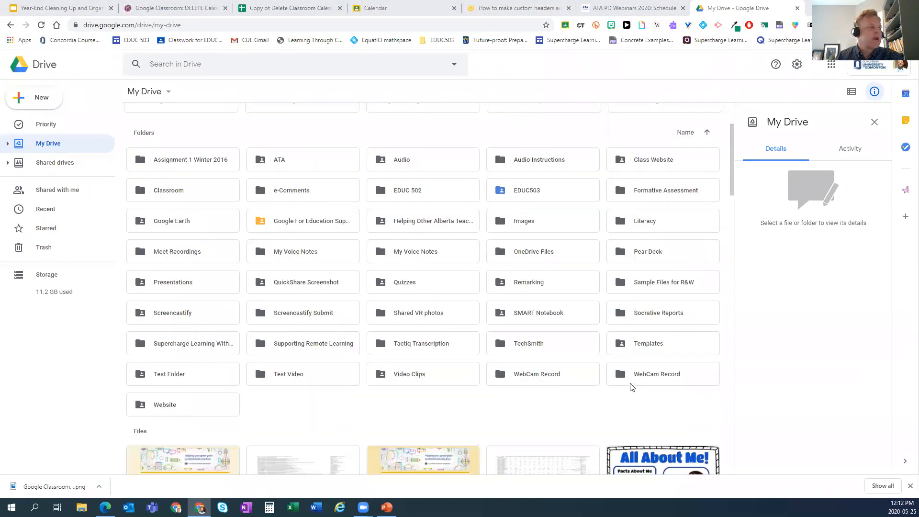
{"action": "scroll", "coordinate": [629, 376], "scroll_direction": "down", "scroll_amount": 4}
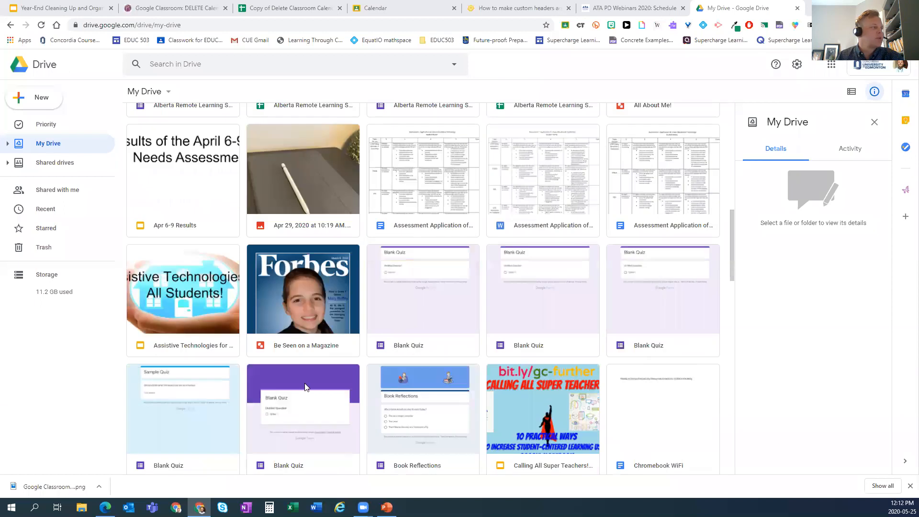
{"action": "left_click", "coordinate": [7, 143]}
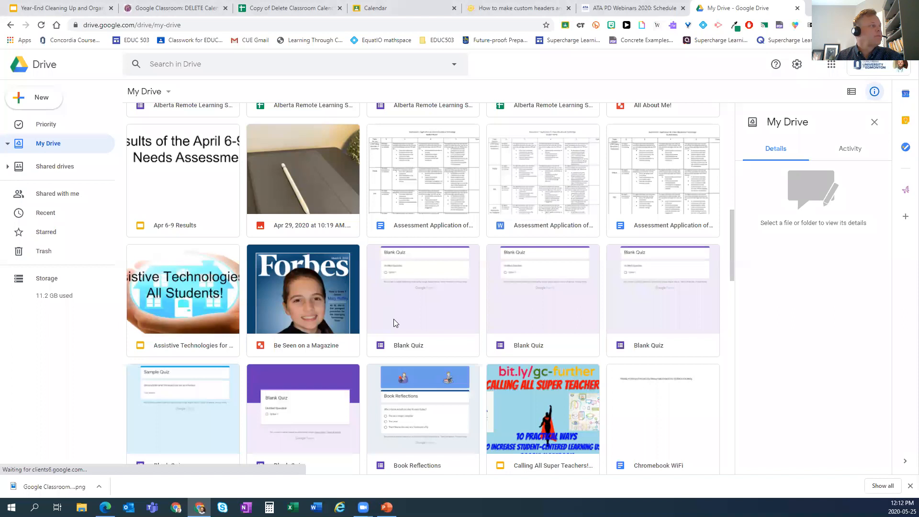
{"action": "scroll", "coordinate": [335, 203], "scroll_direction": "up", "scroll_amount": 7}
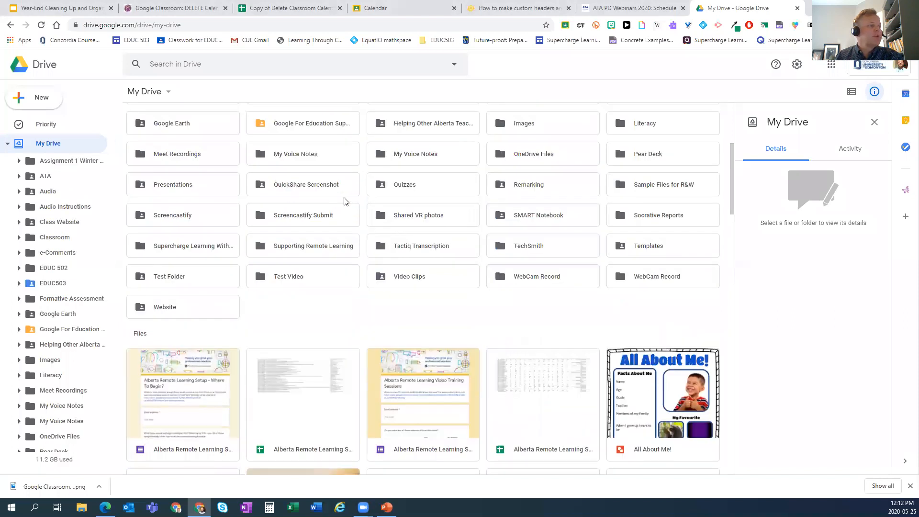
{"action": "scroll", "coordinate": [344, 201], "scroll_direction": "up", "scroll_amount": 1}
{"action": "scroll", "coordinate": [479, 232], "scroll_direction": "up", "scroll_amount": 1}
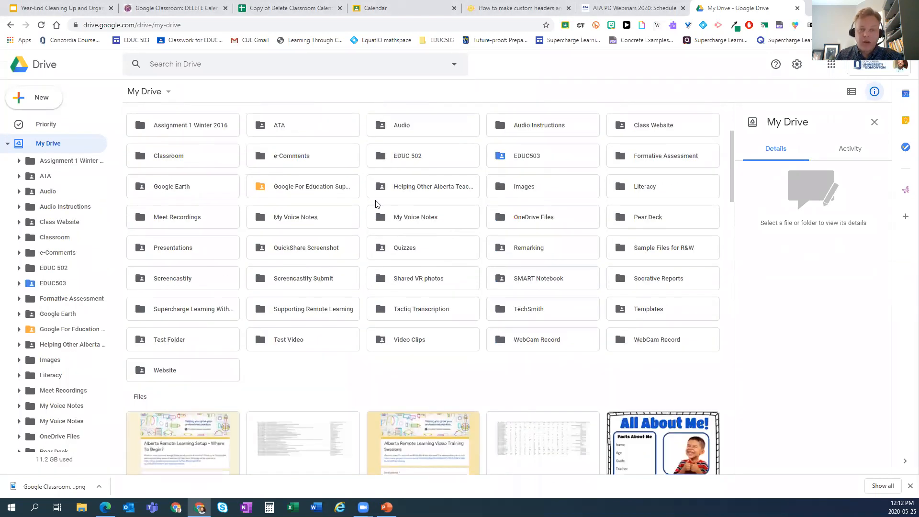
{"action": "scroll", "coordinate": [378, 204], "scroll_direction": "up", "scroll_amount": 1}
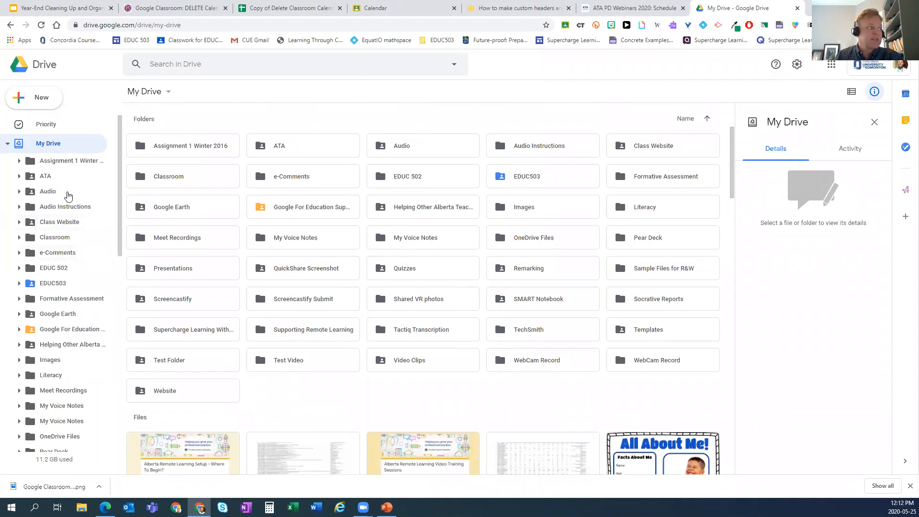
{"action": "scroll", "coordinate": [379, 275], "scroll_direction": "down", "scroll_amount": 4}
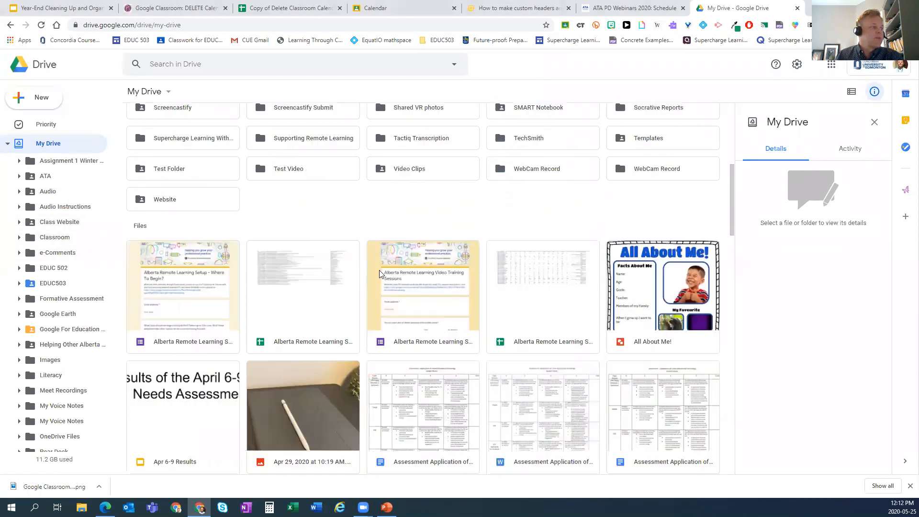
{"action": "scroll", "coordinate": [380, 273], "scroll_direction": "down", "scroll_amount": 2}
{"action": "scroll", "coordinate": [380, 273], "scroll_direction": "down", "scroll_amount": 3}
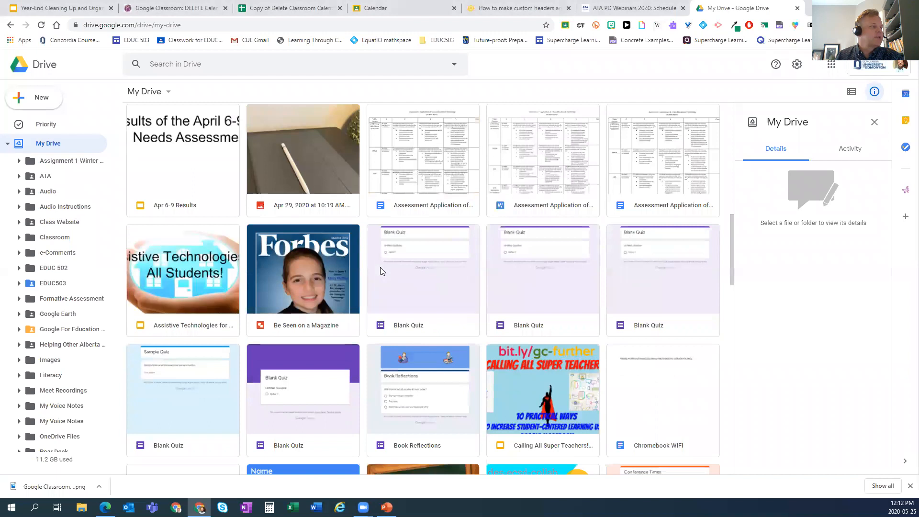
{"action": "scroll", "coordinate": [380, 271], "scroll_direction": "down", "scroll_amount": 1}
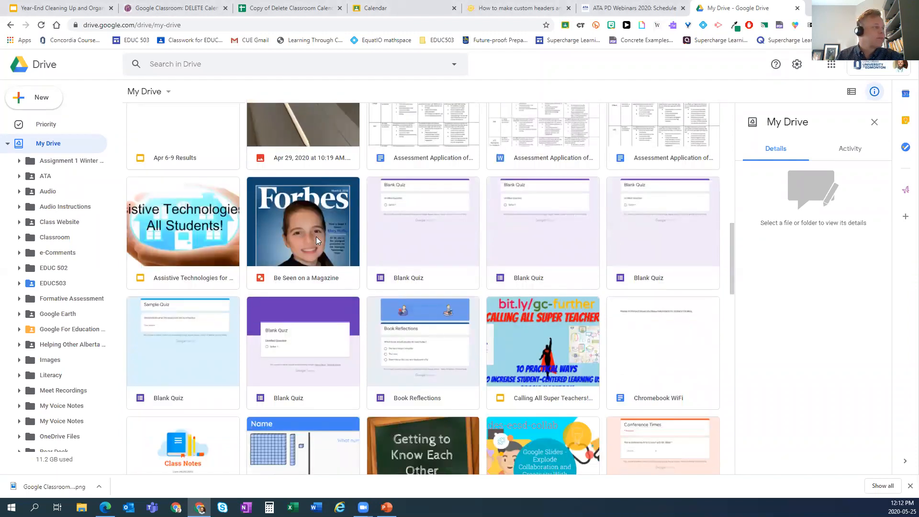
{"action": "scroll", "coordinate": [45, 311], "scroll_direction": "down", "scroll_amount": 3}
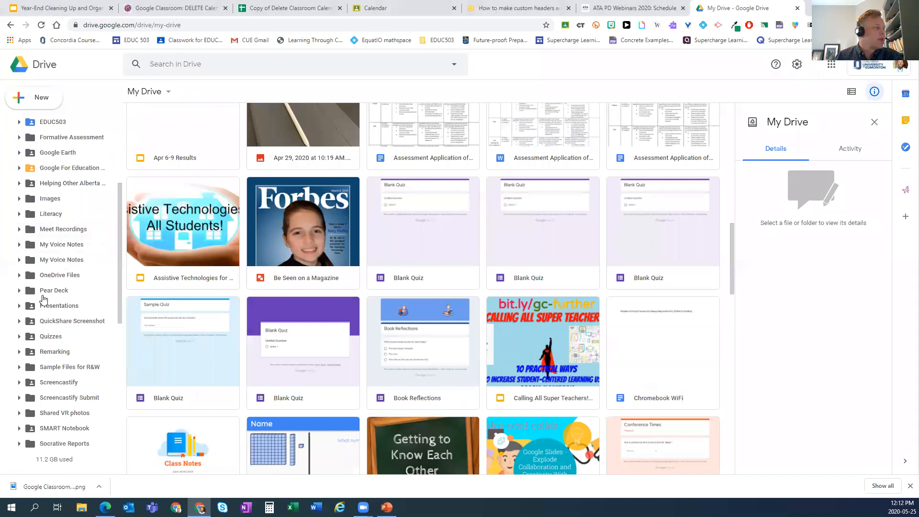
{"action": "scroll", "coordinate": [40, 300], "scroll_direction": "down", "scroll_amount": 4}
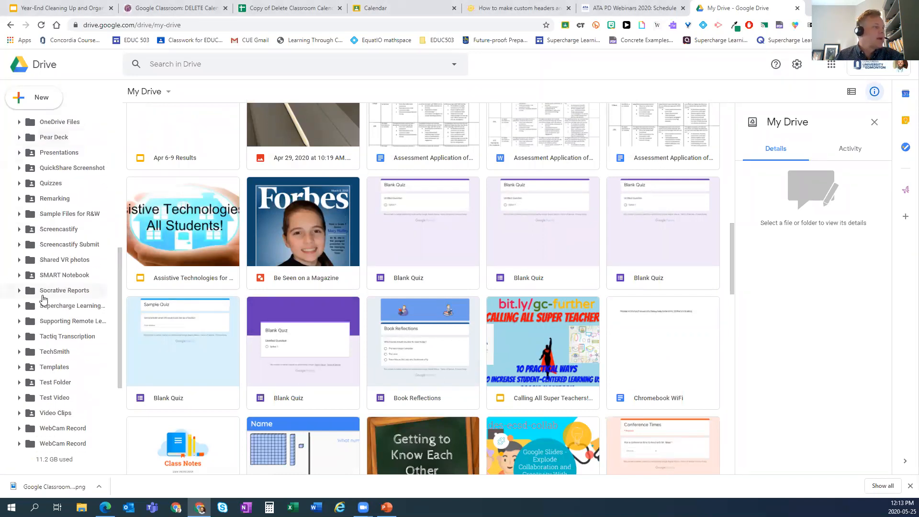
- Move 'Be Seen on a Magazine' into the shared Templates folder, verify it there, and return to My Drive
{"action": "left_click", "coordinate": [302, 226]}
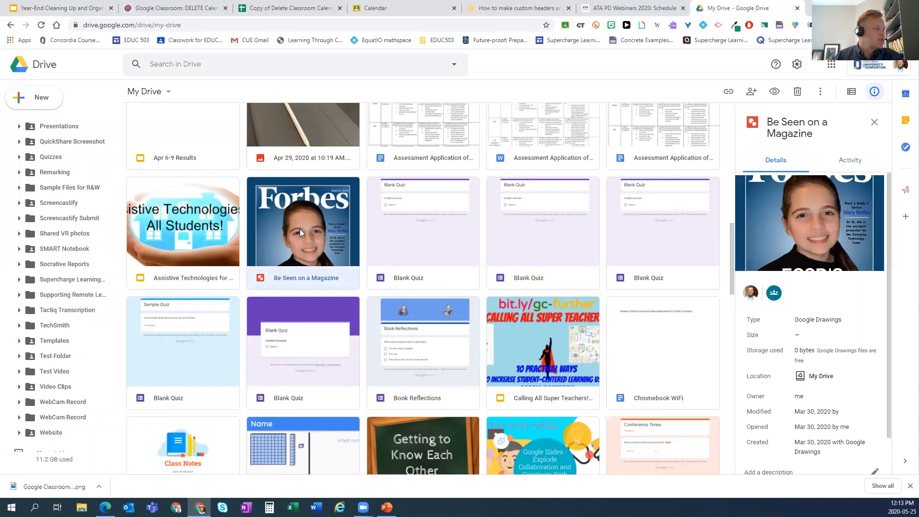
{"action": "left_click_drag", "start_coordinate": [304, 229], "coordinate": [55, 345]}
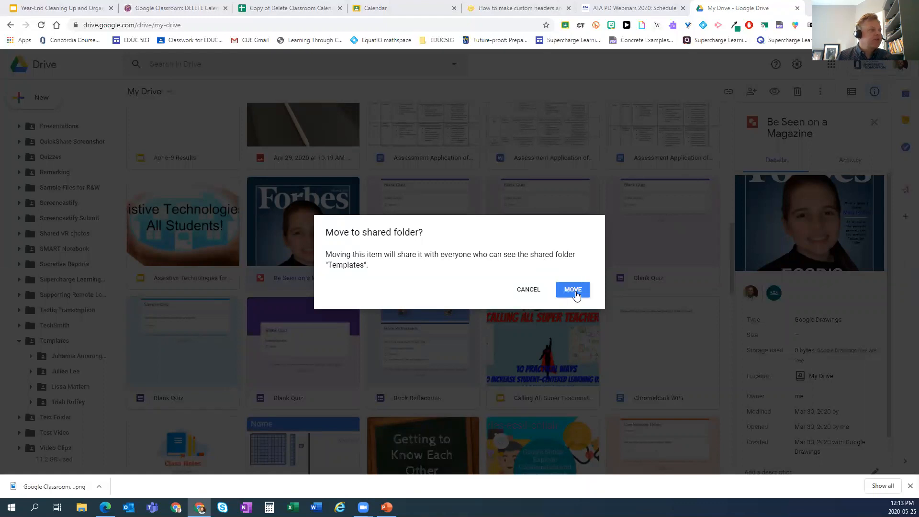
{"action": "key", "text": "Return"}
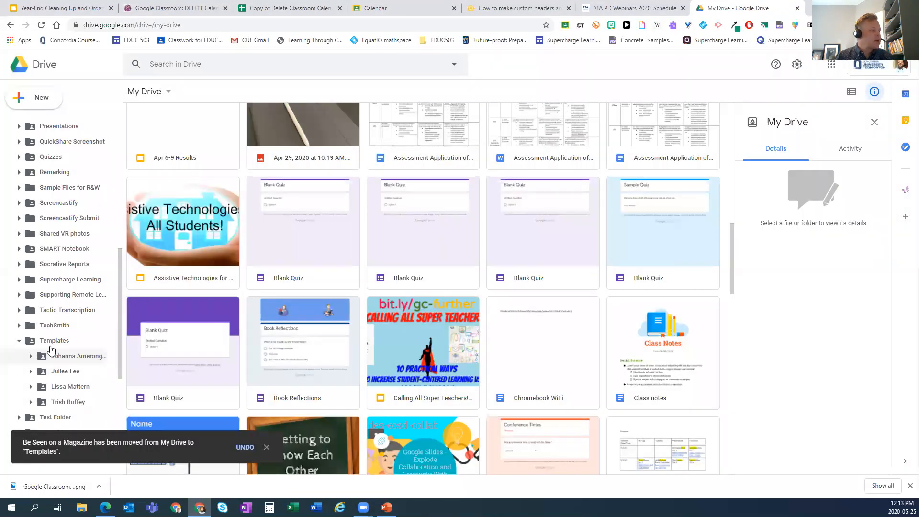
{"action": "left_click", "coordinate": [52, 342]}
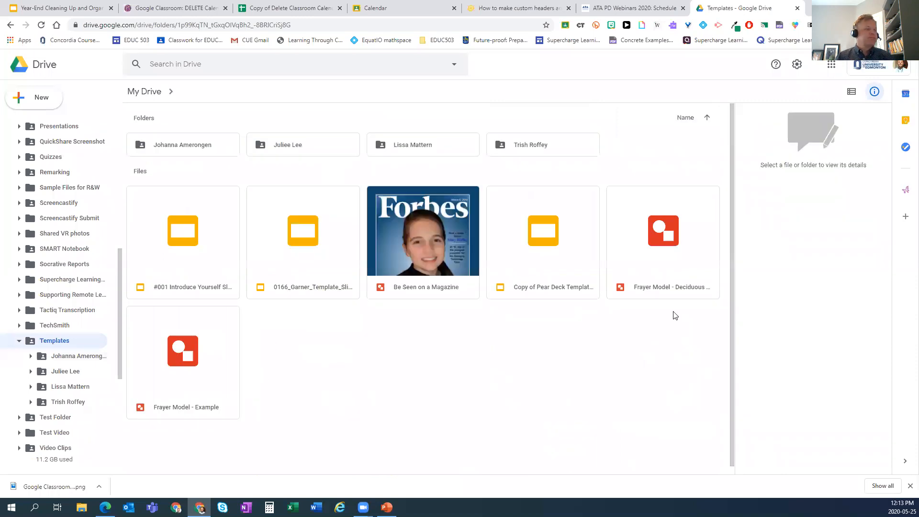
{"action": "left_click", "coordinate": [10, 25]}
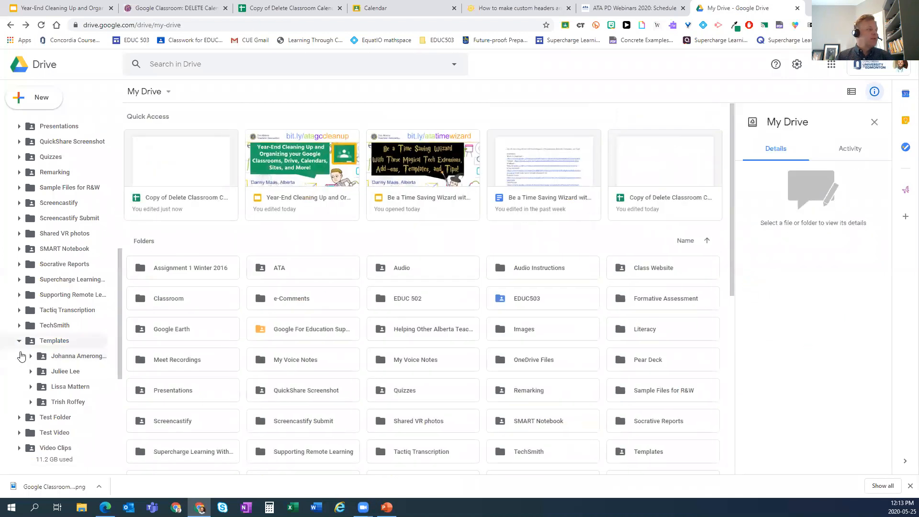
- Collapse Templates in the sidebar, toggle the details panel off and on, and open Pear Deck
{"action": "left_click", "coordinate": [18, 341]}
{"action": "scroll", "coordinate": [47, 204], "scroll_direction": "up", "scroll_amount": 3}
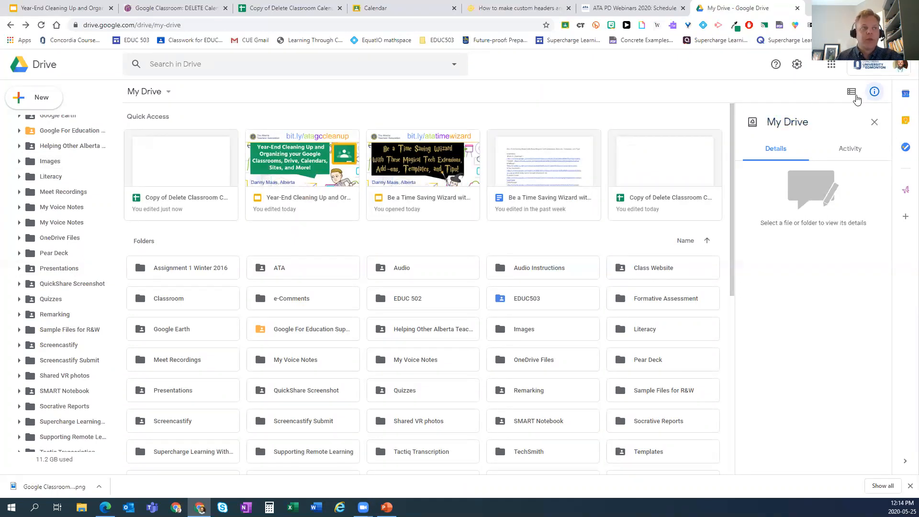
{"action": "left_click", "coordinate": [872, 92]}
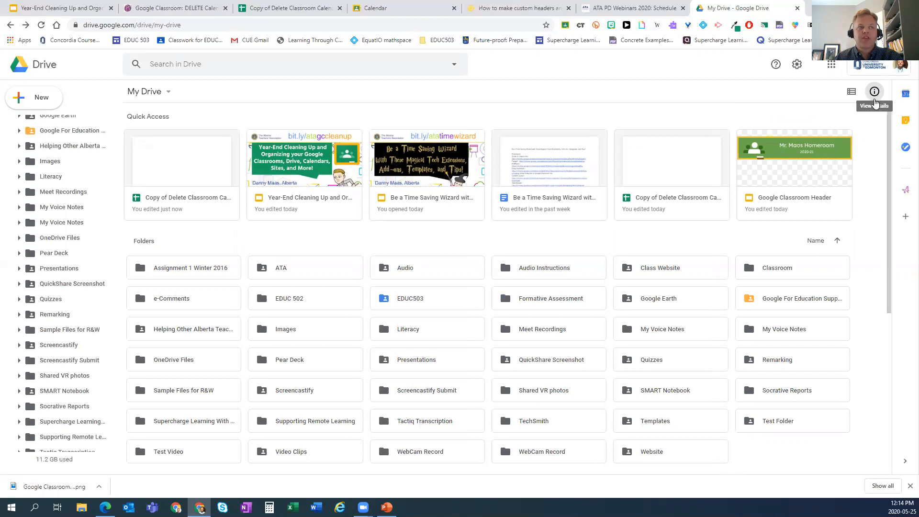
{"action": "left_click", "coordinate": [874, 93]}
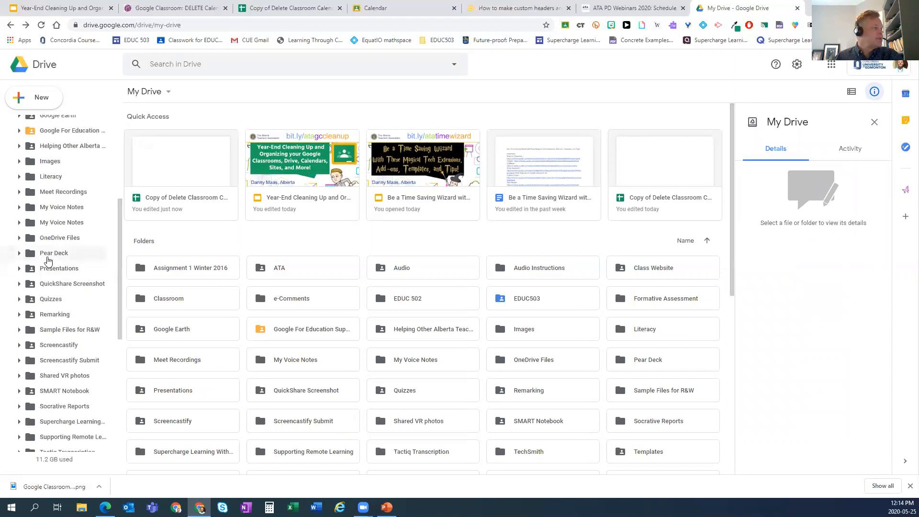
{"action": "left_click", "coordinate": [48, 259]}
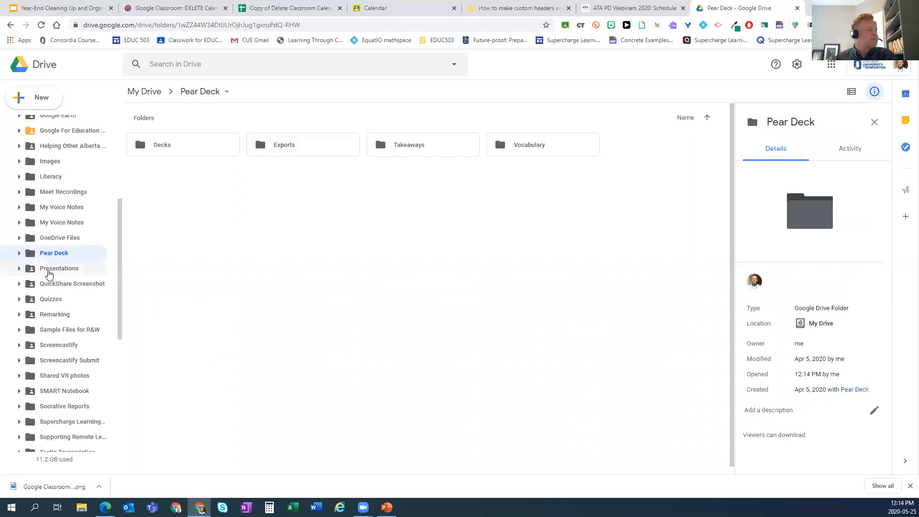
- Browse the Presentations folder, then open Screencastify with its .webm videos and .mp3 audio
{"action": "left_click", "coordinate": [49, 272]}
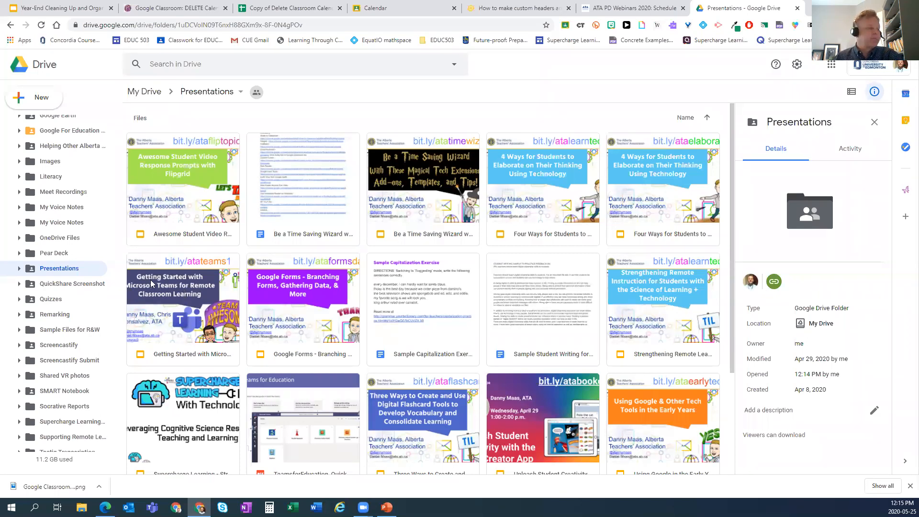
{"action": "left_click", "coordinate": [59, 345]}
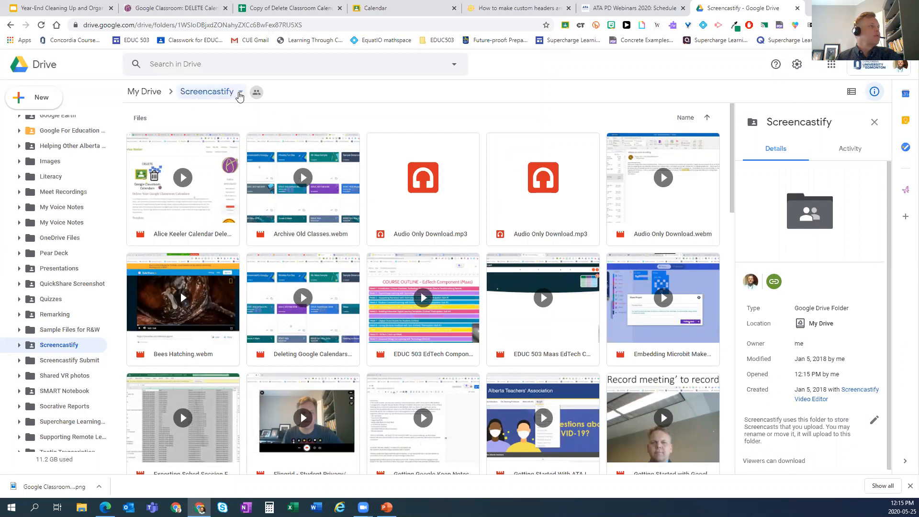
- Turn on and copy the Screencastify folder's shareable link, then select Archive Old Classes.webm
{"action": "left_click", "coordinate": [240, 93]}
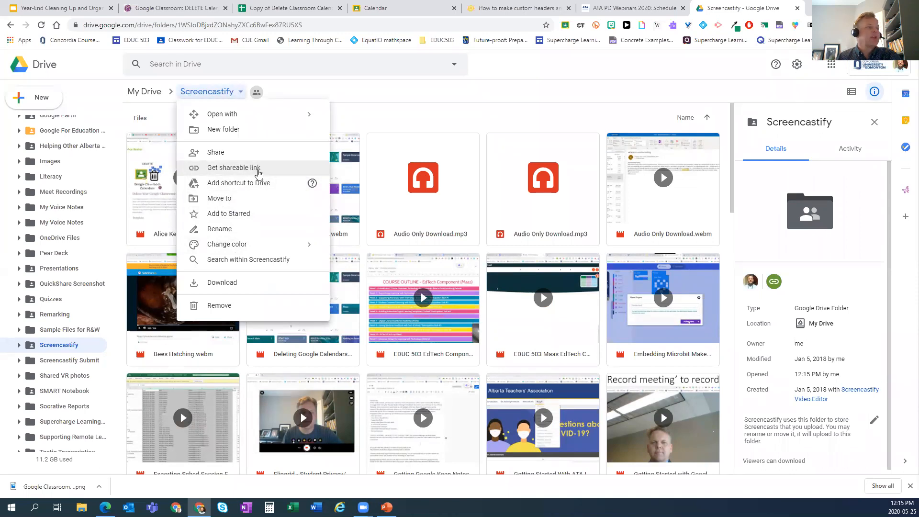
{"action": "left_click", "coordinate": [256, 171]}
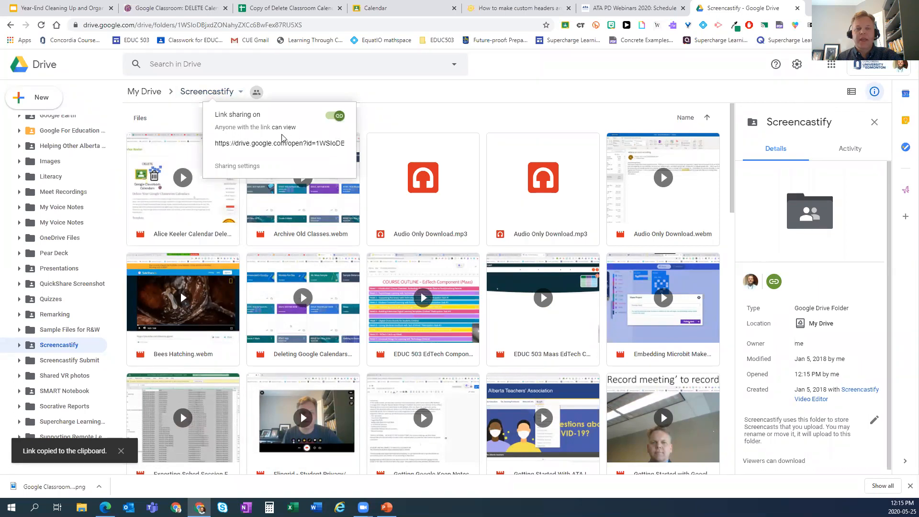
{"action": "left_click", "coordinate": [383, 95]}
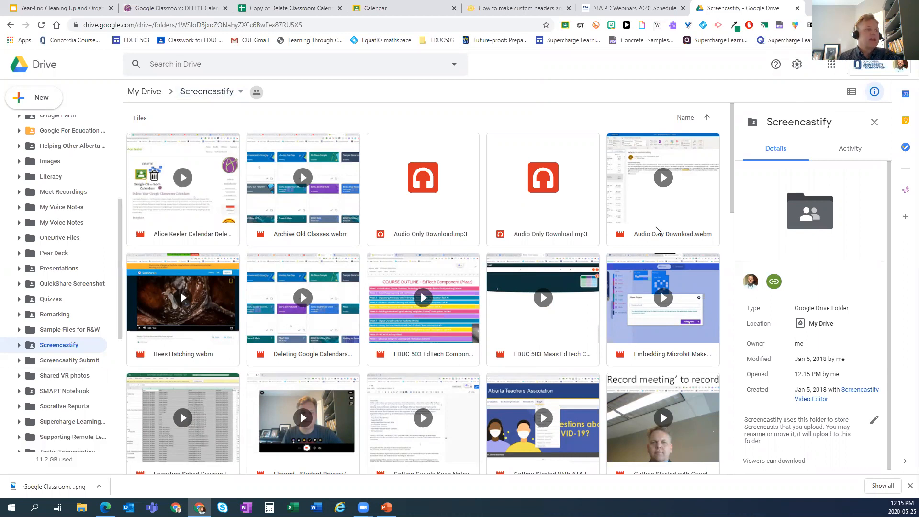
{"action": "left_click", "coordinate": [311, 216]}
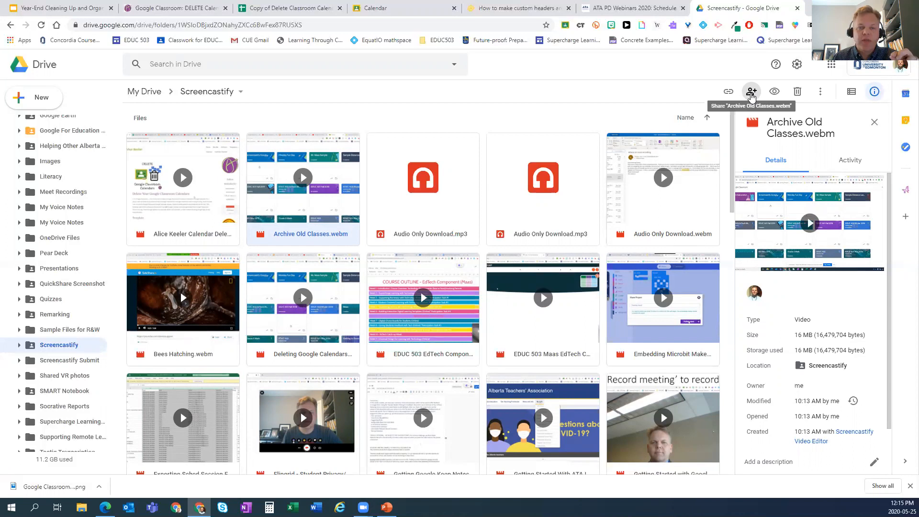
{"action": "left_click", "coordinate": [752, 93]}
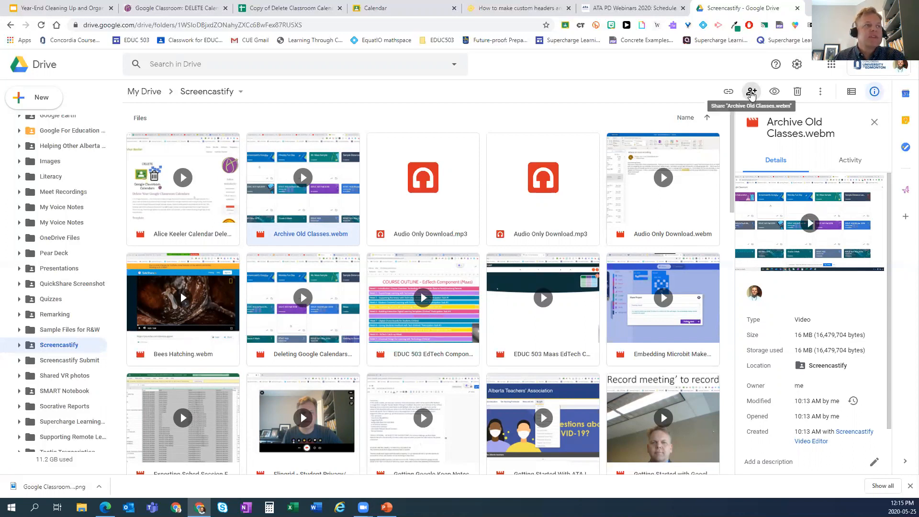
{"action": "left_click", "coordinate": [751, 92]}
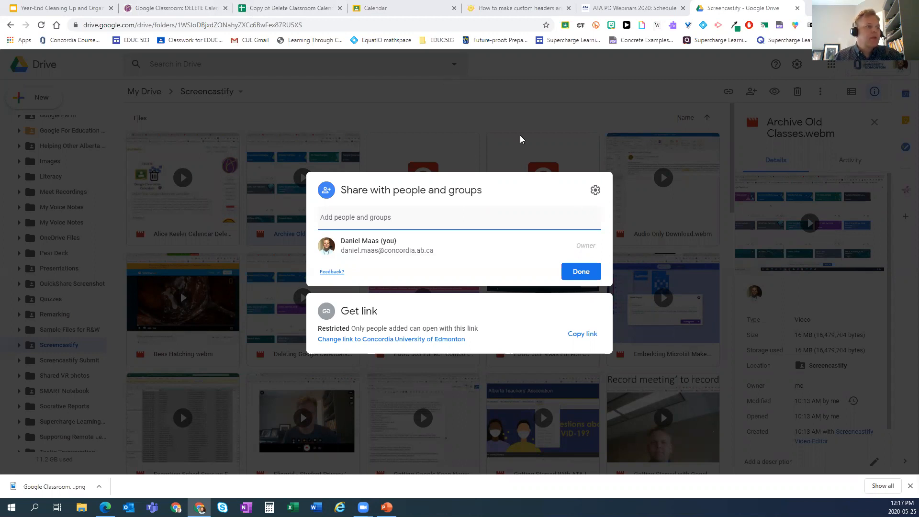
{"action": "left_click", "coordinate": [493, 102]}
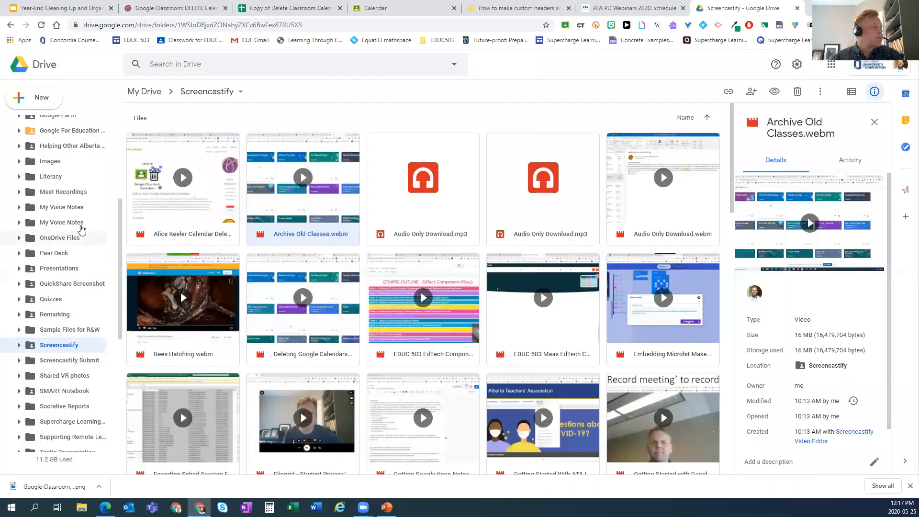
{"action": "scroll", "coordinate": [83, 165], "scroll_direction": "up", "scroll_amount": 4}
- Back in My Drive, select the Assessment Application of a New Educational Technology document
{"action": "left_click", "coordinate": [144, 91]}
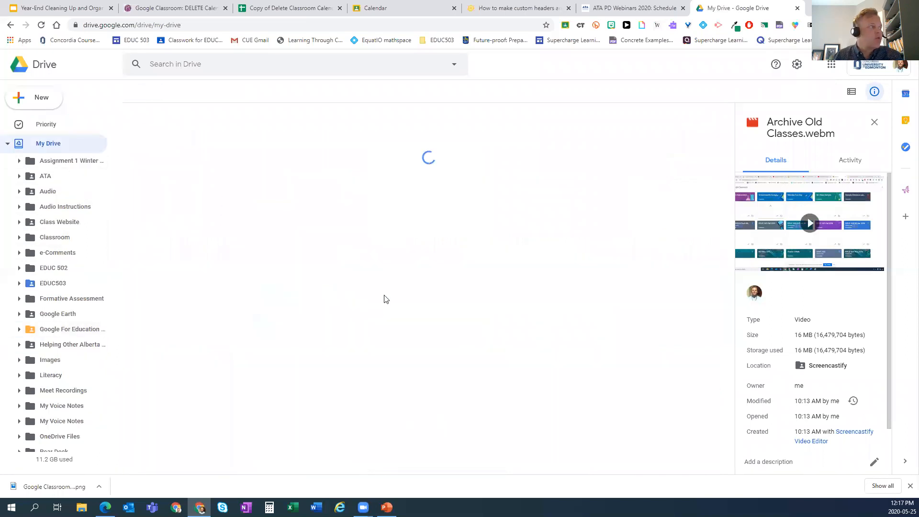
{"action": "scroll", "coordinate": [351, 314], "scroll_direction": "down", "scroll_amount": 5}
{"action": "scroll", "coordinate": [355, 309], "scroll_direction": "down", "scroll_amount": 3}
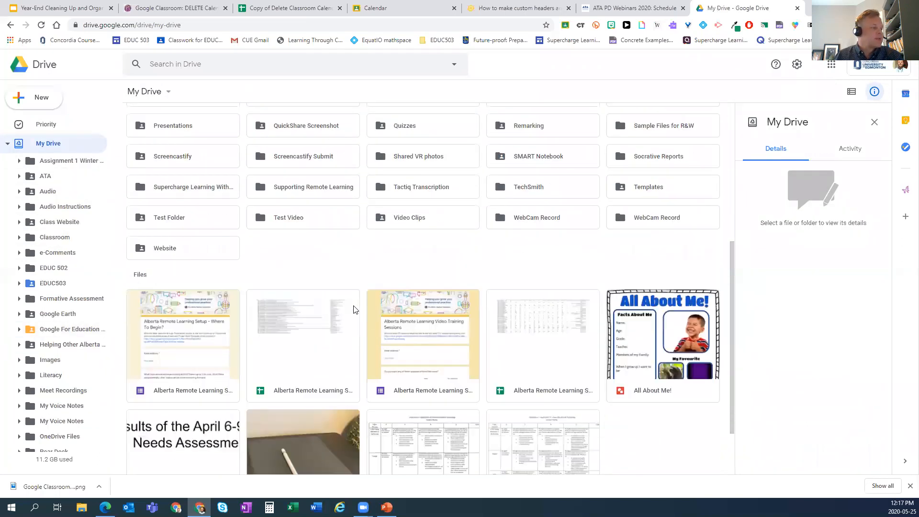
{"action": "scroll", "coordinate": [441, 334], "scroll_direction": "down", "scroll_amount": 2}
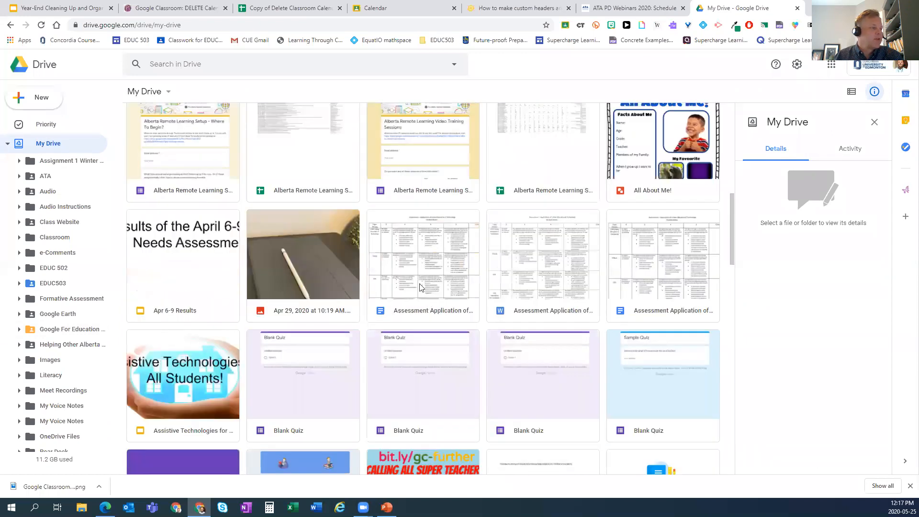
{"action": "left_click", "coordinate": [417, 284]}
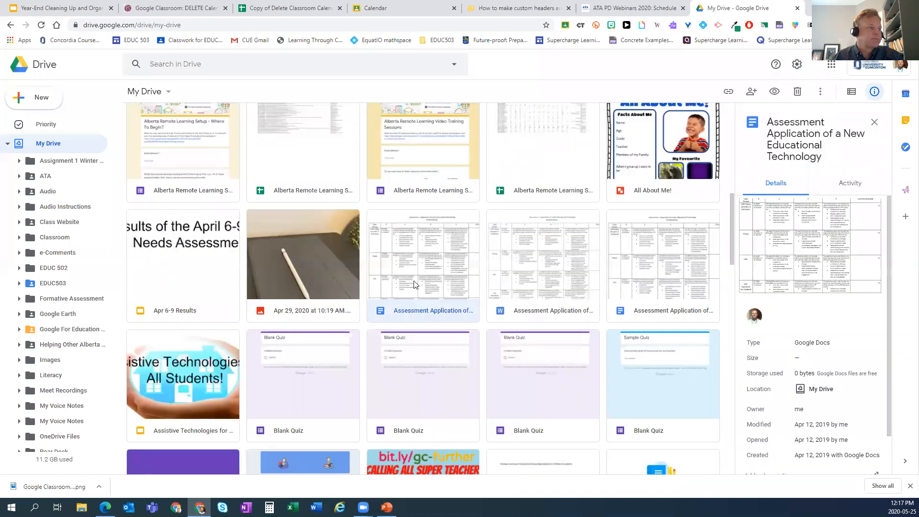
- In its sharing settings, block viewer downloading, printing and copying, and editor resharing
{"action": "left_click", "coordinate": [753, 94]}
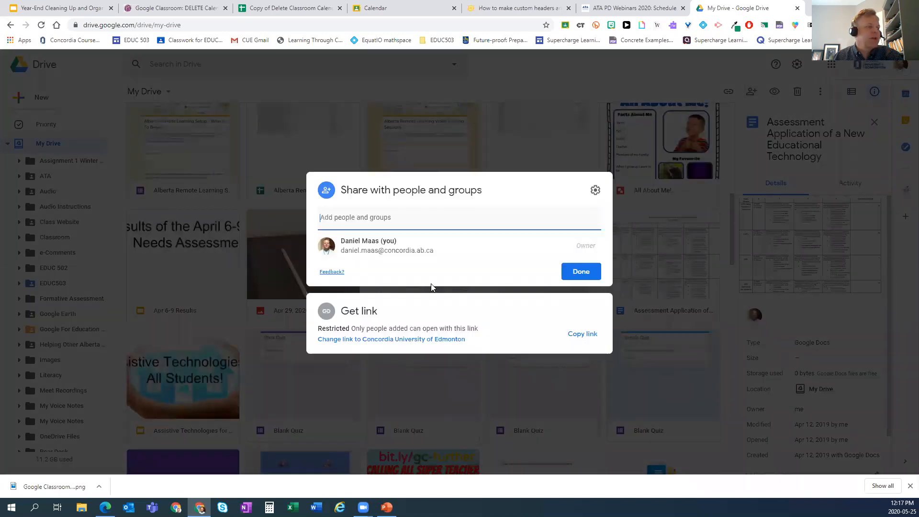
{"action": "left_click", "coordinate": [595, 191]}
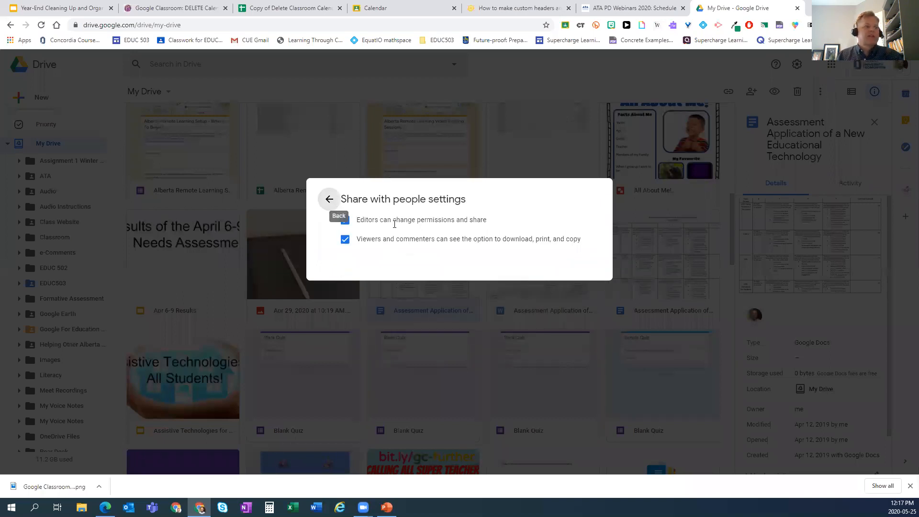
{"action": "left_click", "coordinate": [370, 130]}
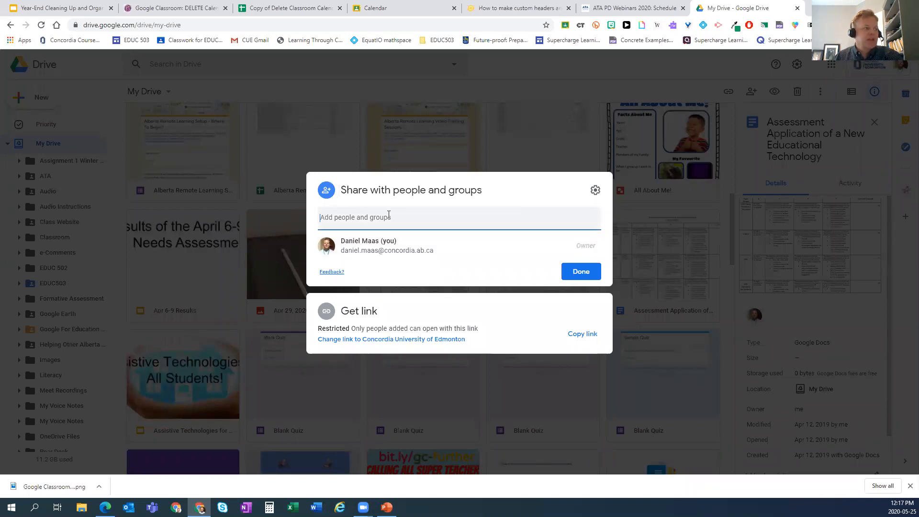
{"action": "left_click", "coordinate": [596, 192]}
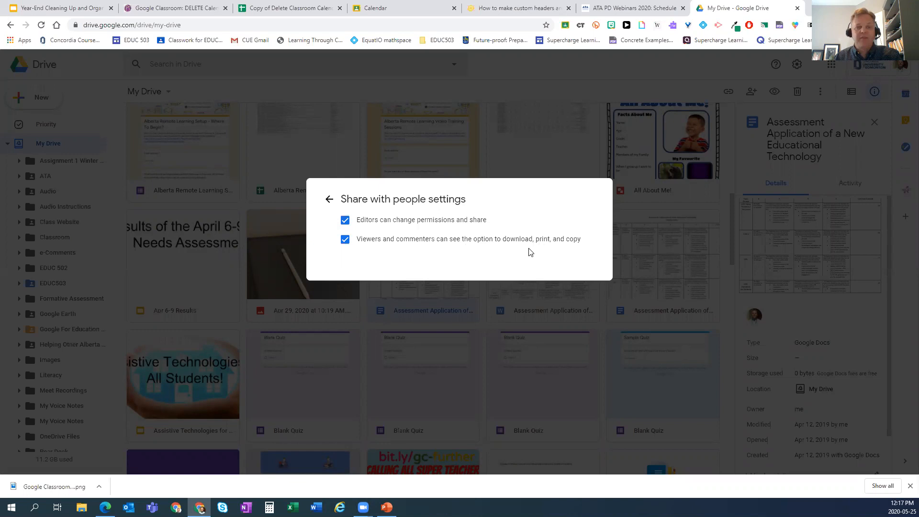
{"action": "left_click", "coordinate": [346, 241]}
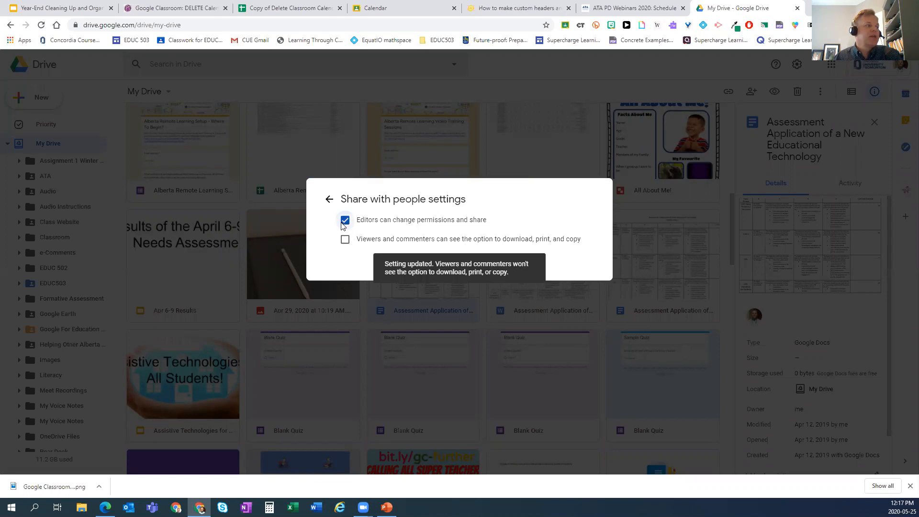
{"action": "left_click", "coordinate": [344, 223]}
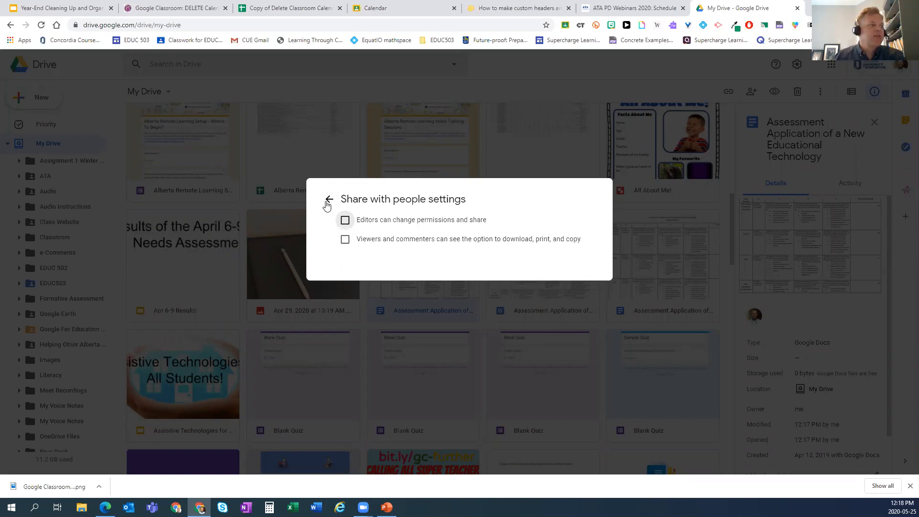
{"action": "left_click", "coordinate": [328, 200]}
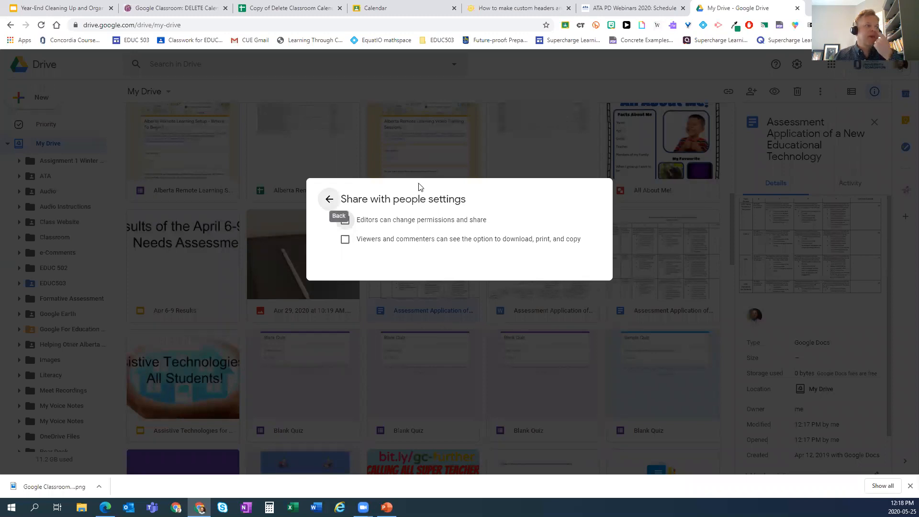
- Close the Share dialog and select the Templates folder in My Drive's folder list
{"action": "left_click", "coordinate": [581, 272]}
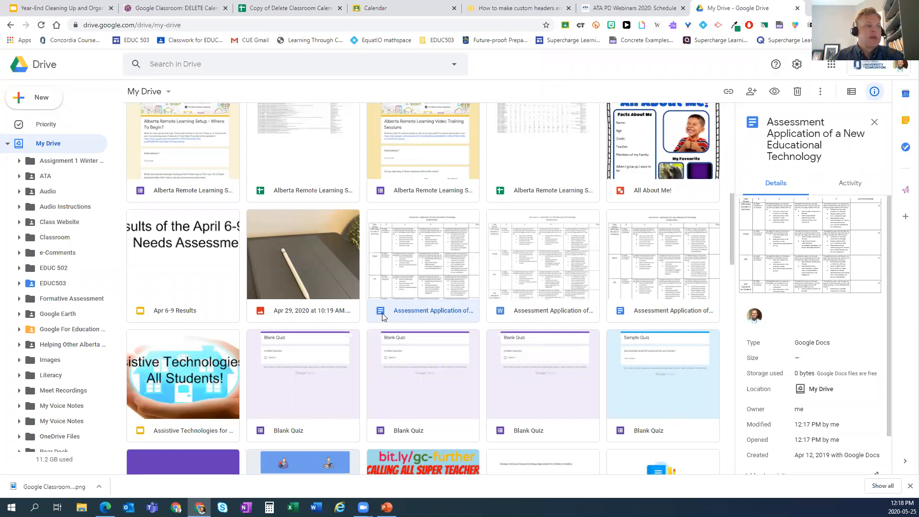
{"action": "scroll", "coordinate": [383, 317], "scroll_direction": "up", "scroll_amount": 7}
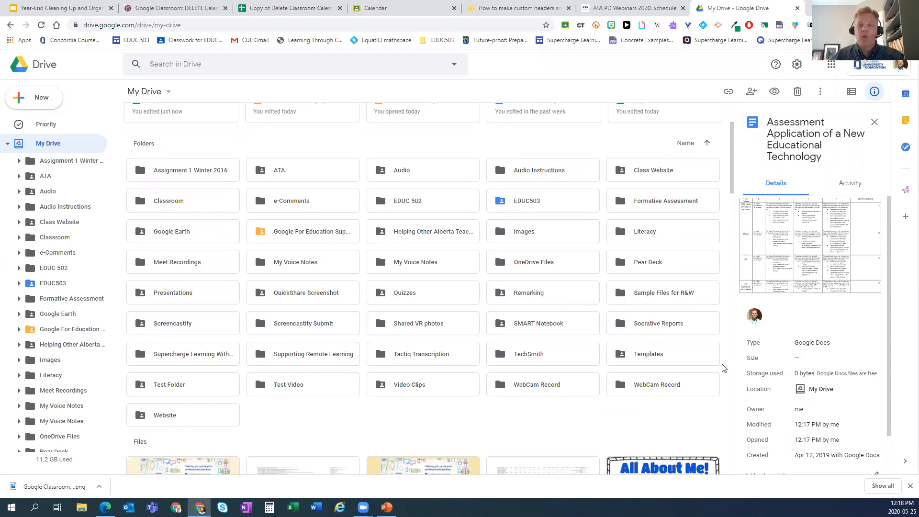
{"action": "left_click", "coordinate": [650, 359]}
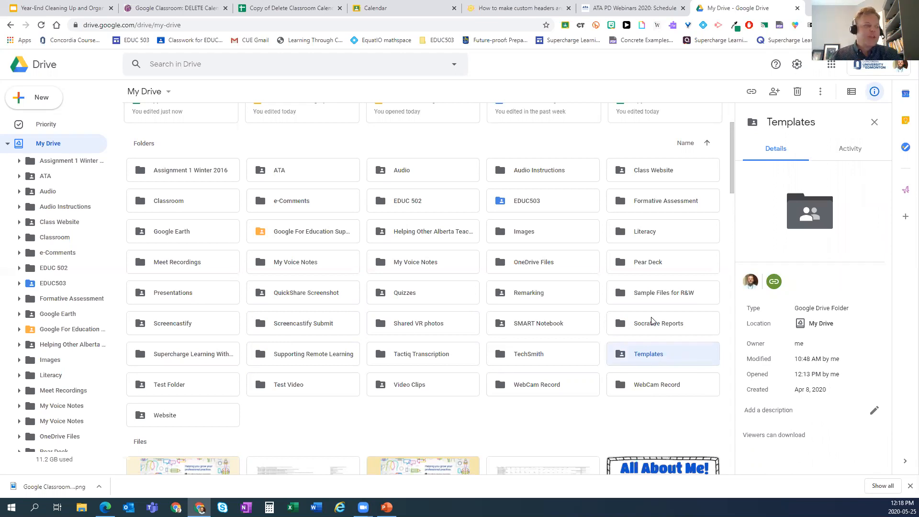
- Change the Templates folder's color from grey to red-orange
{"action": "right_click", "coordinate": [667, 355]}
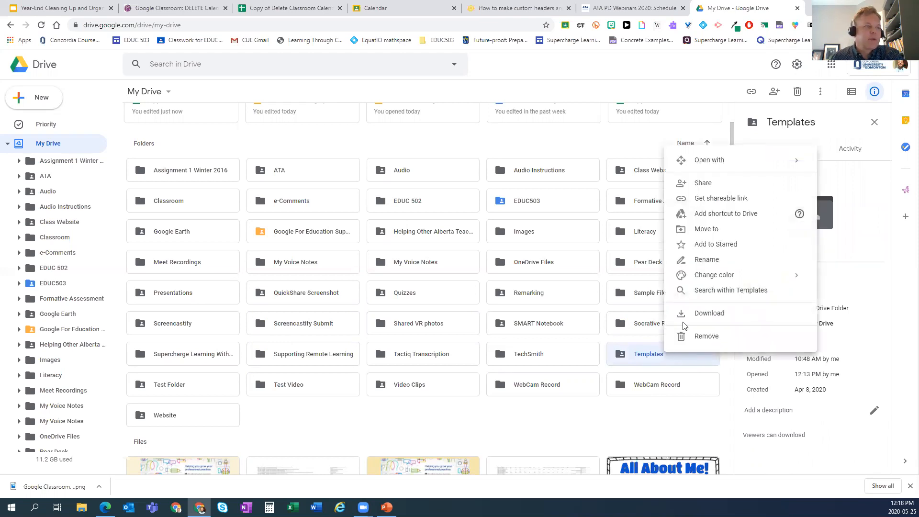
{"action": "mouse_move", "coordinate": [697, 275]}
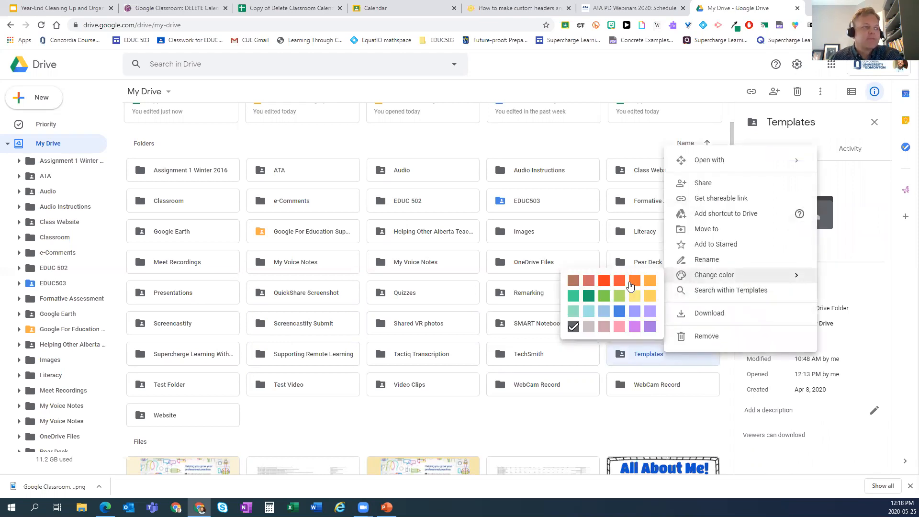
{"action": "left_click", "coordinate": [620, 281]}
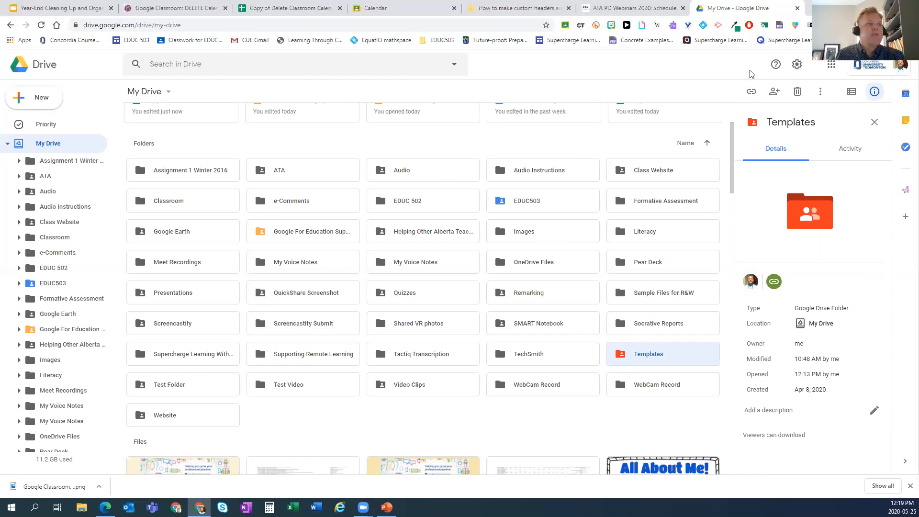
{"action": "left_click", "coordinate": [795, 25]}
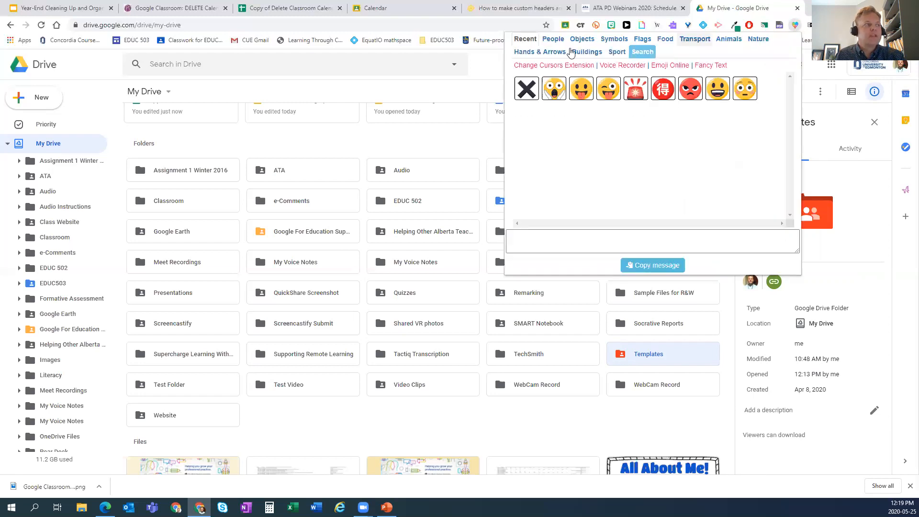
{"action": "left_click", "coordinate": [553, 39]}
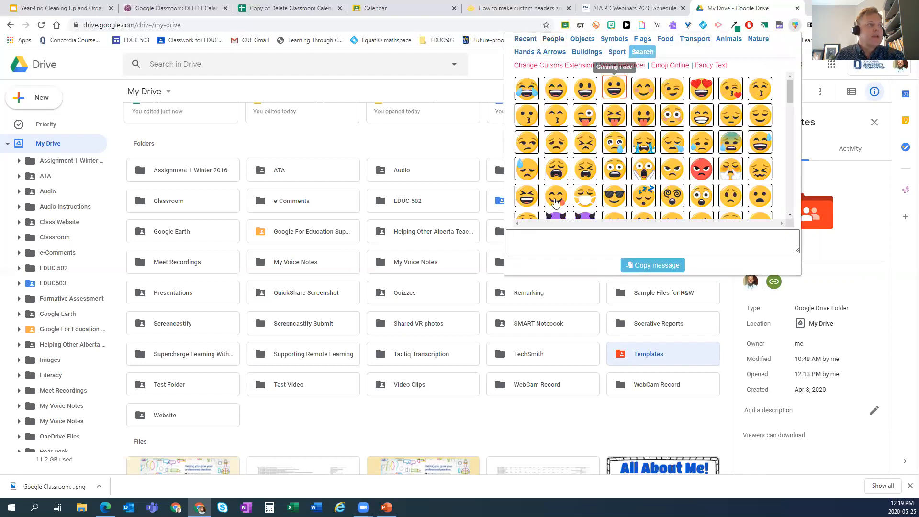
{"action": "left_click", "coordinate": [646, 53]}
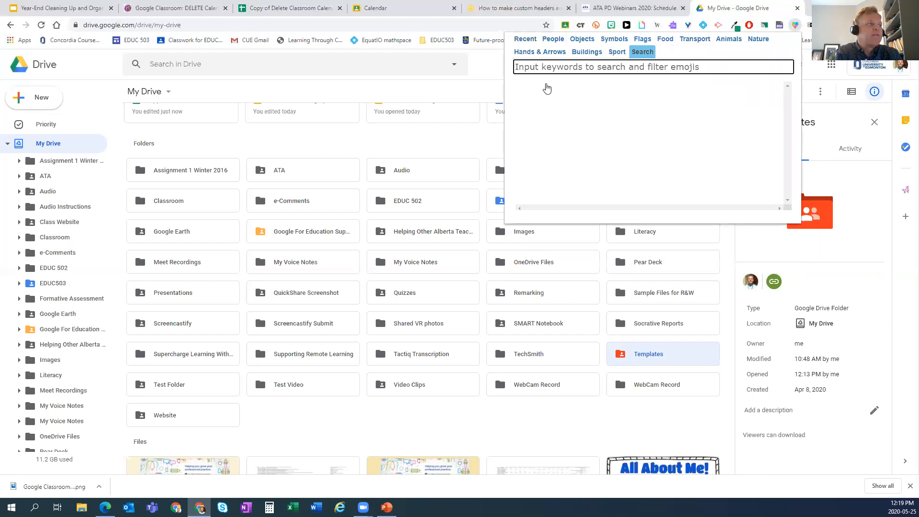
{"action": "type", "text": "file"}
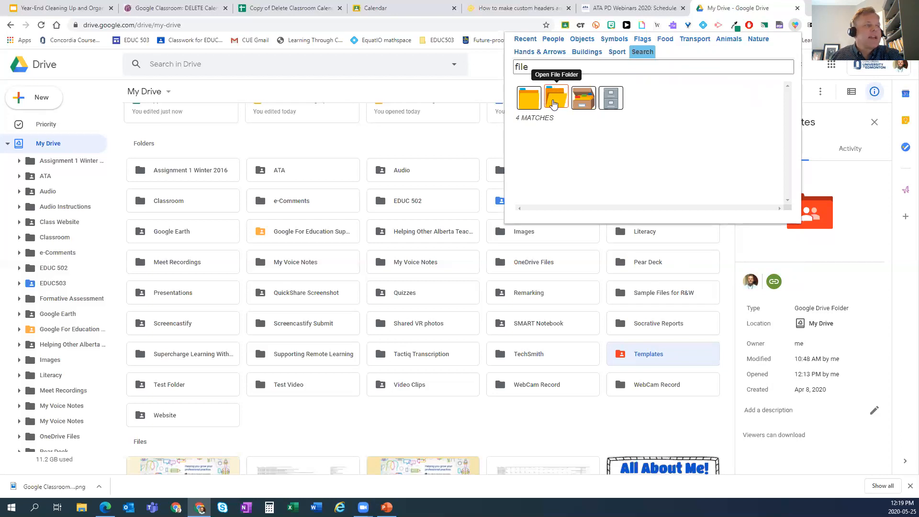
{"action": "left_click", "coordinate": [646, 360]}
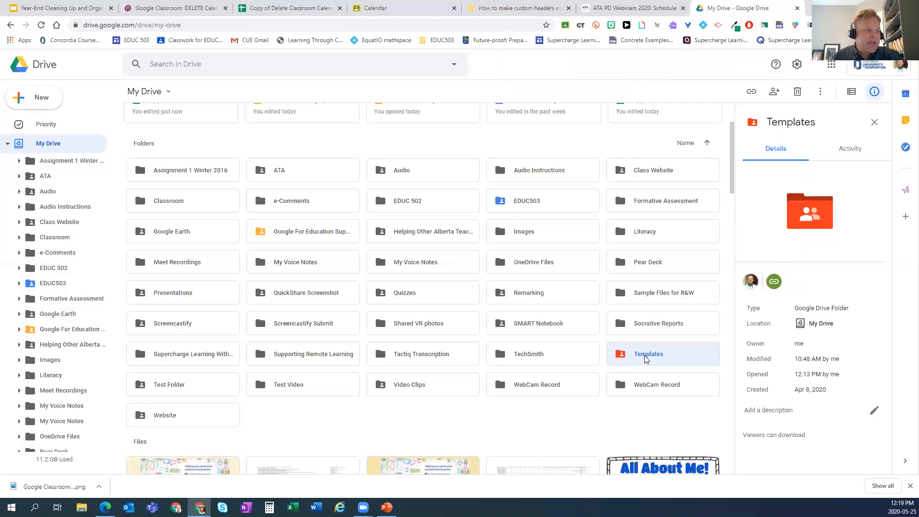
- Rename the Templates folder to '📁 Templates' by pasting a folder emoji before the name
{"action": "right_click", "coordinate": [645, 360]}
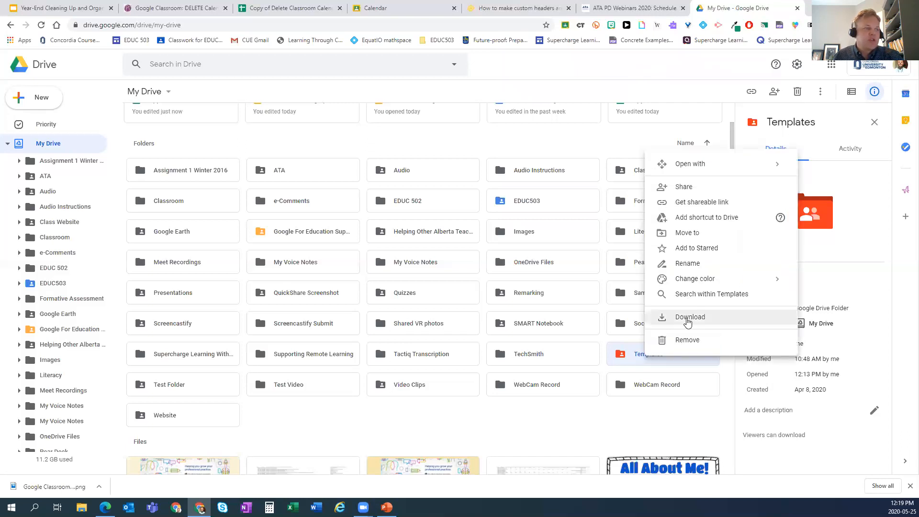
{"action": "left_click", "coordinate": [688, 263]}
{"action": "left_click", "coordinate": [383, 260]}
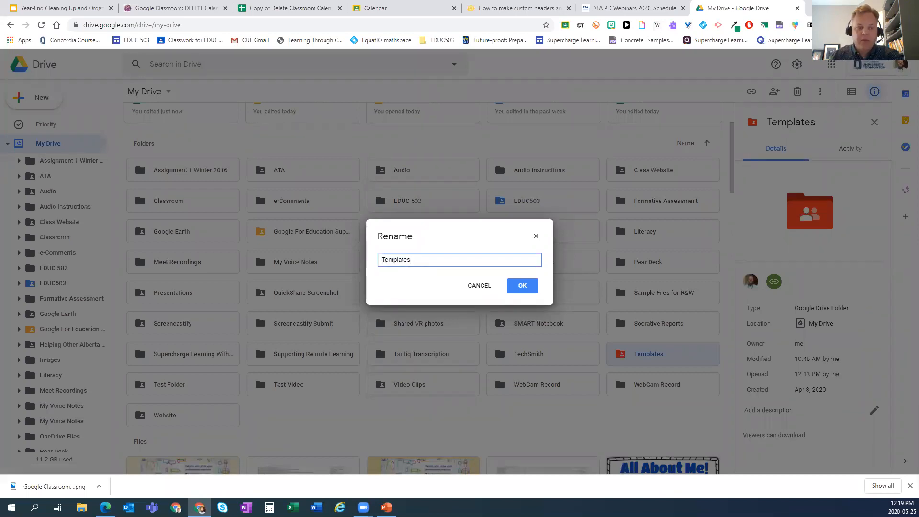
{"action": "type", "text": "📁"}
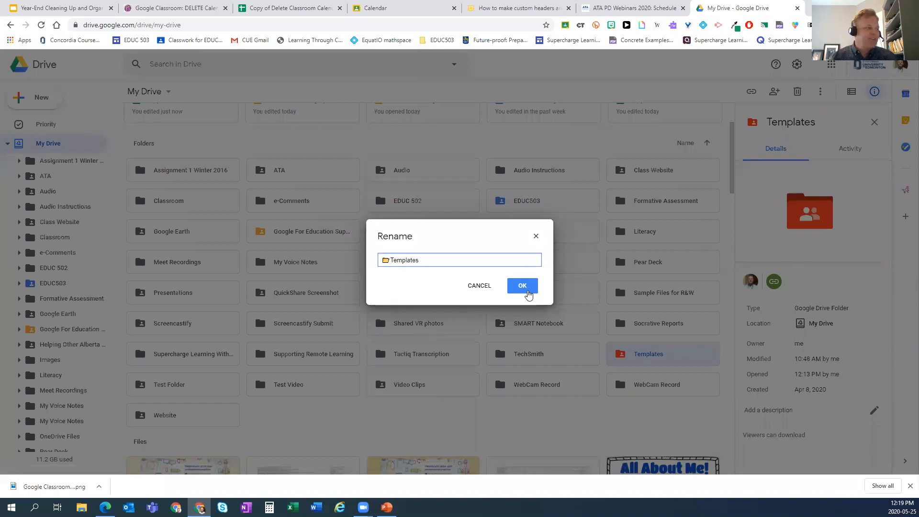
{"action": "left_click", "coordinate": [526, 288]}
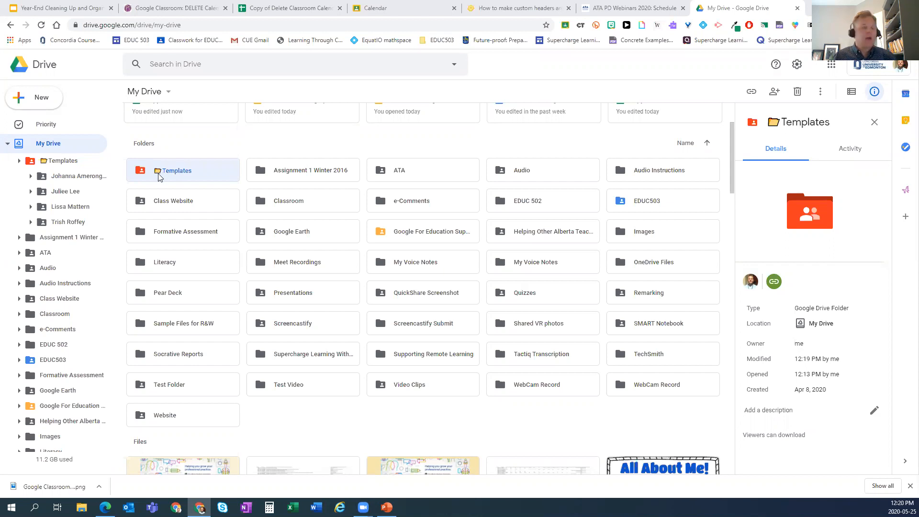
- View the Emoji Keyboard - Emojis For Chrome Web Store listing in a new tab, then return to My Drive
{"action": "scroll", "coordinate": [220, 205], "scroll_direction": "down", "scroll_amount": 1}
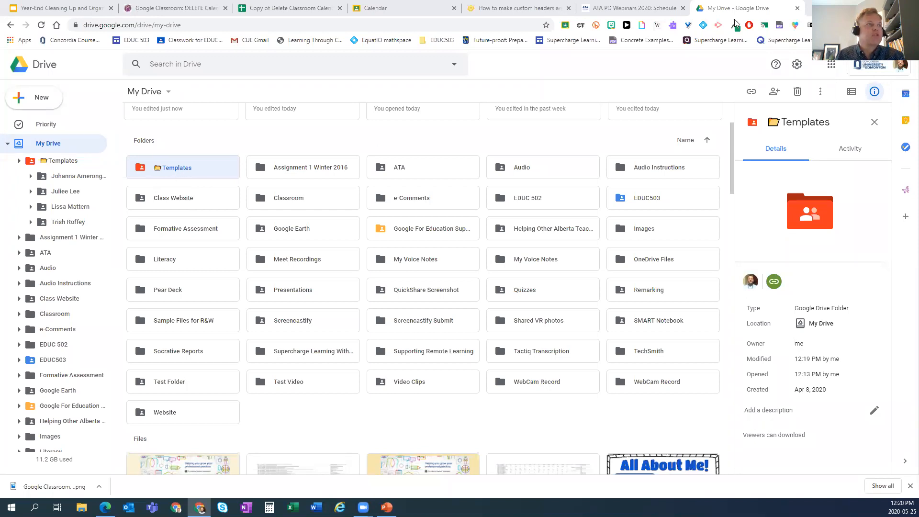
{"action": "right_click", "coordinate": [794, 26]}
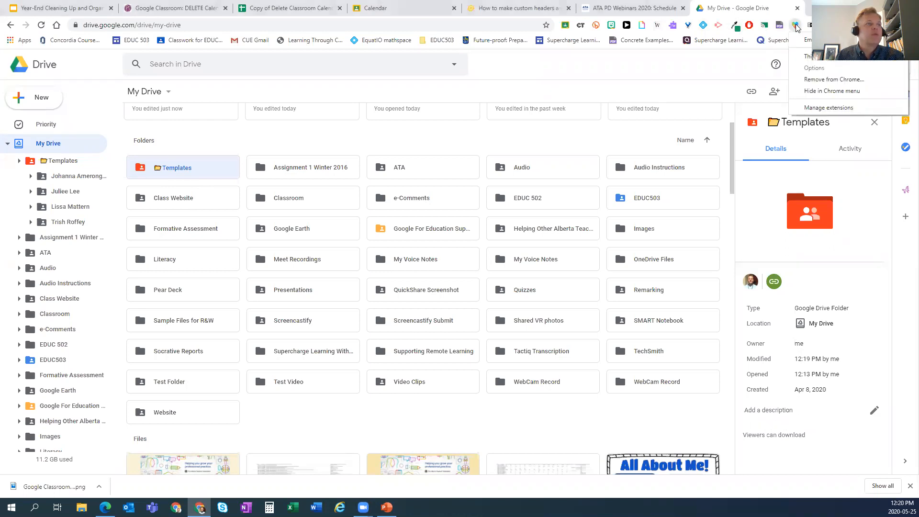
{"action": "left_click", "coordinate": [821, 39]}
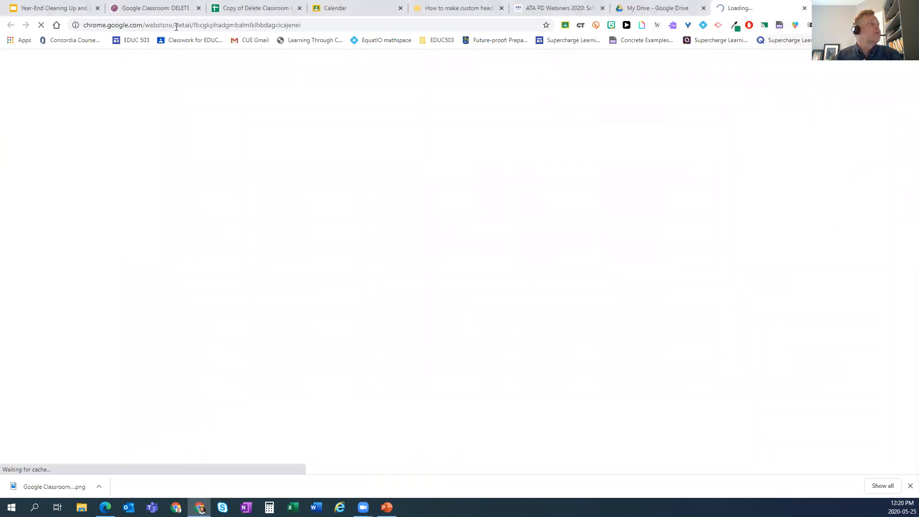
{"action": "left_click", "coordinate": [177, 26]}
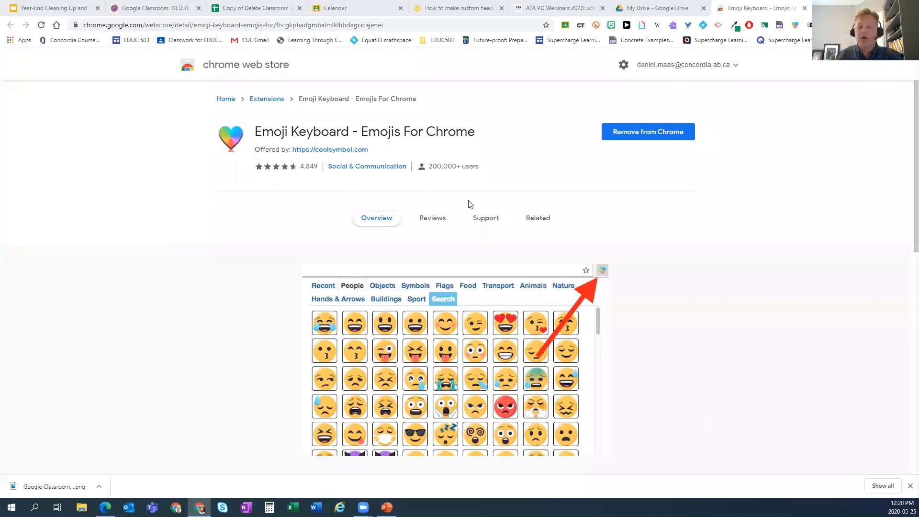
{"action": "scroll", "coordinate": [467, 204], "scroll_direction": "down", "scroll_amount": 1}
{"action": "scroll", "coordinate": [465, 209], "scroll_direction": "up", "scroll_amount": 1}
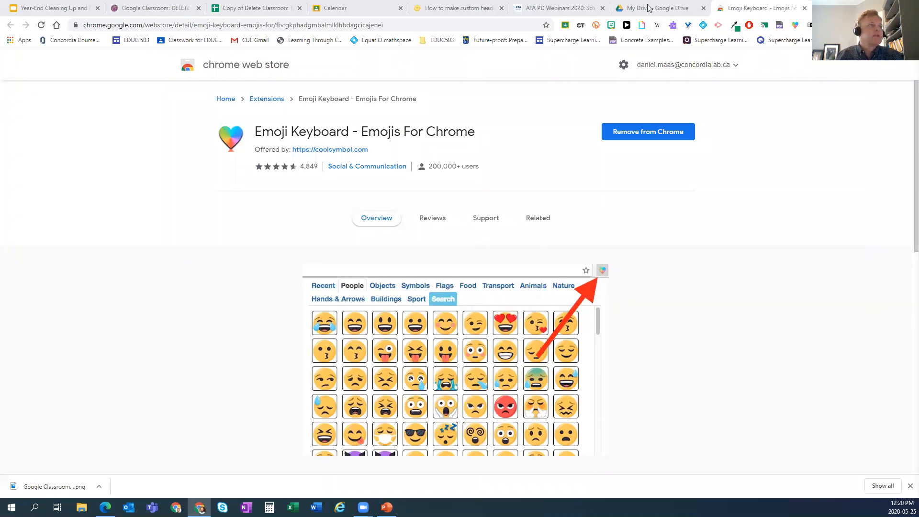
{"action": "key", "text": "ctrl+shift+Tab"}
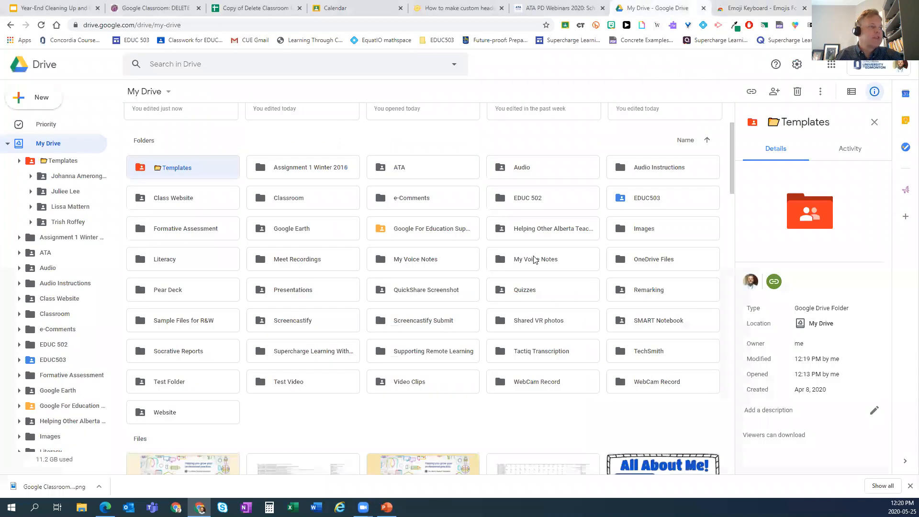
- Copy the smiling-face emoji from the Emoji Keyboard's People emojis, then select the ATA folder
{"action": "left_click", "coordinate": [416, 173]}
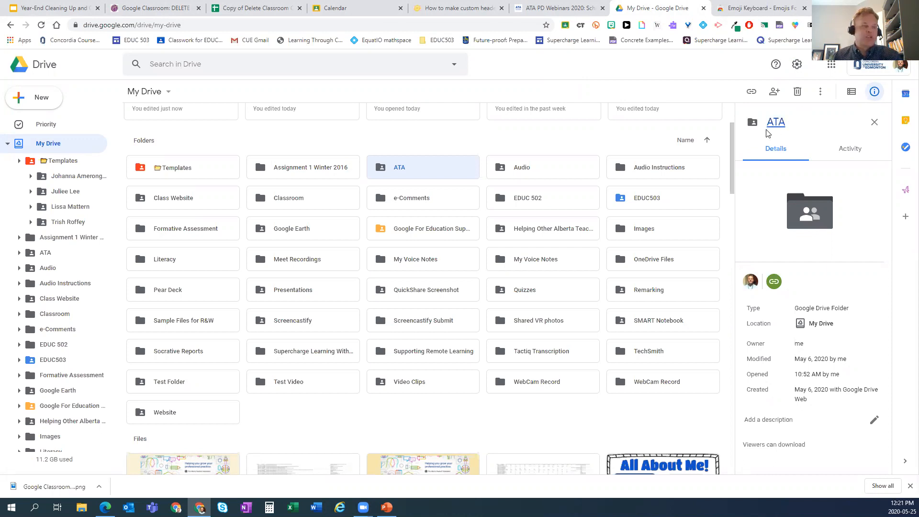
{"action": "left_click", "coordinate": [797, 26]}
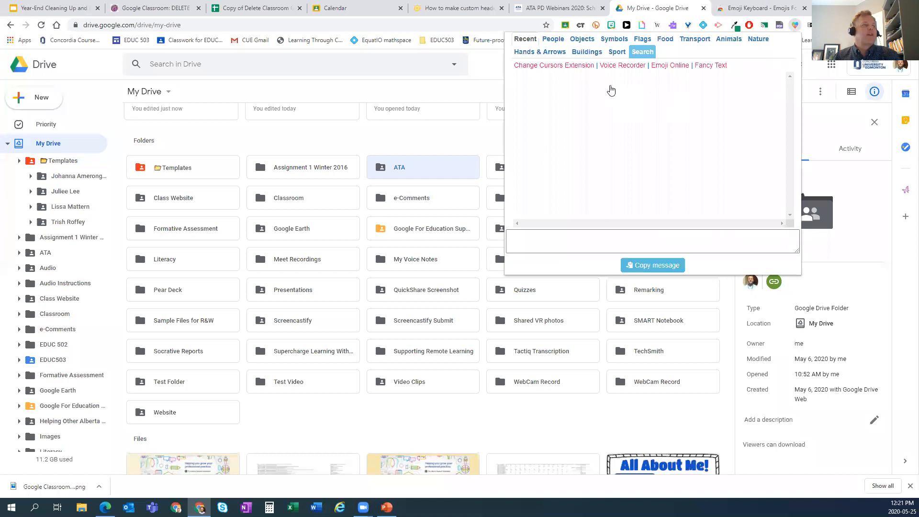
{"action": "left_click", "coordinate": [553, 39]}
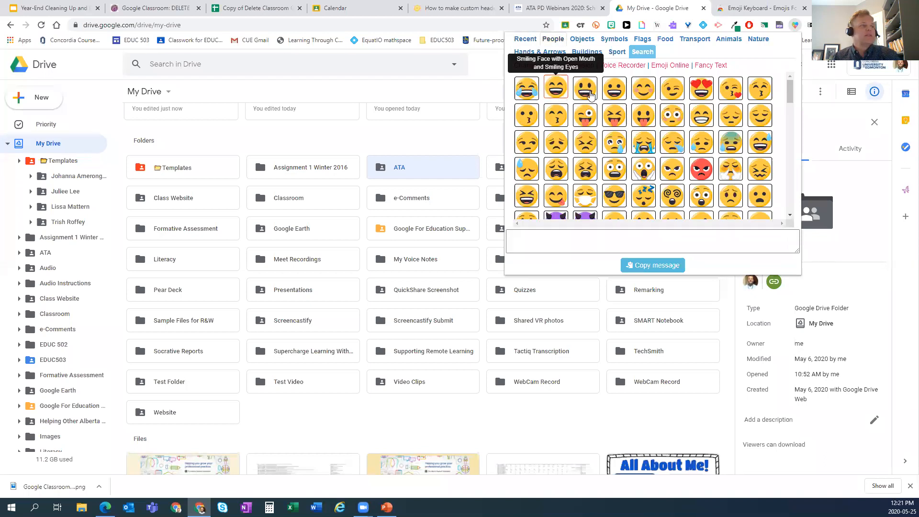
{"action": "left_click", "coordinate": [644, 89]}
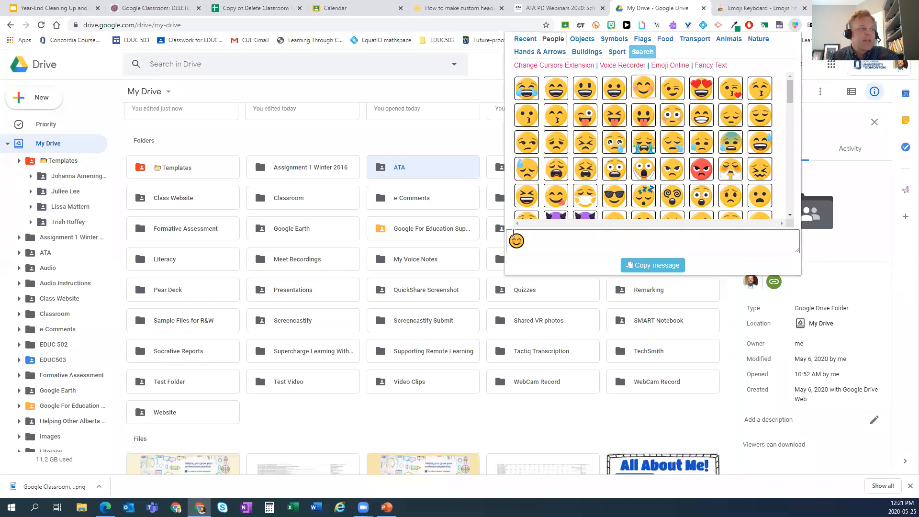
{"action": "left_click", "coordinate": [640, 265]}
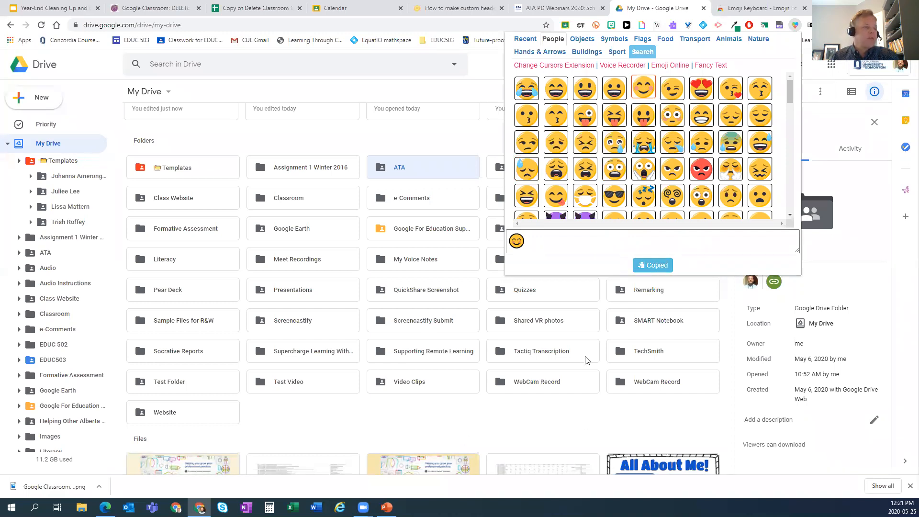
{"action": "left_click", "coordinate": [583, 427]}
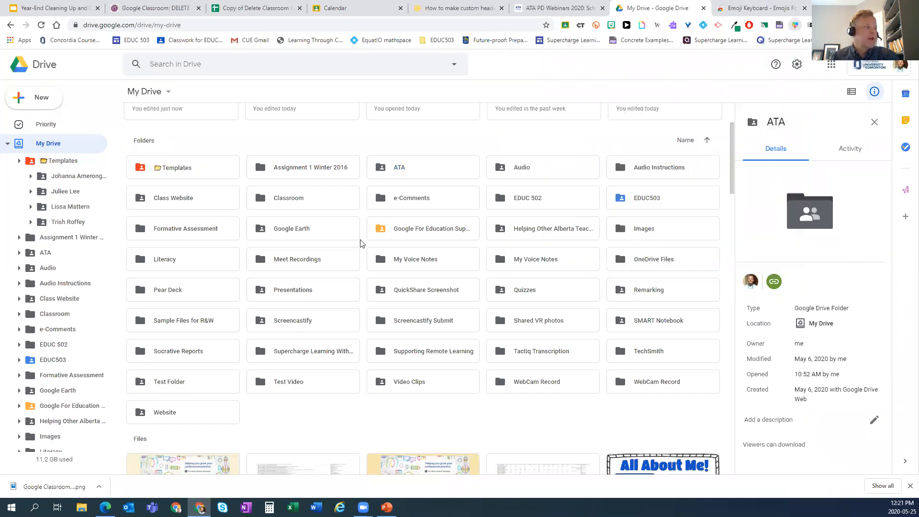
{"action": "left_click", "coordinate": [397, 171]}
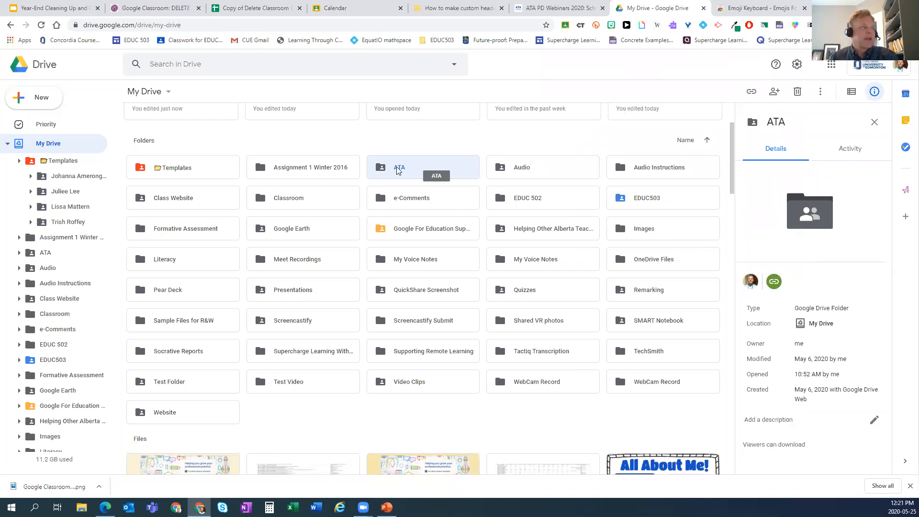
{"action": "right_click", "coordinate": [397, 168]}
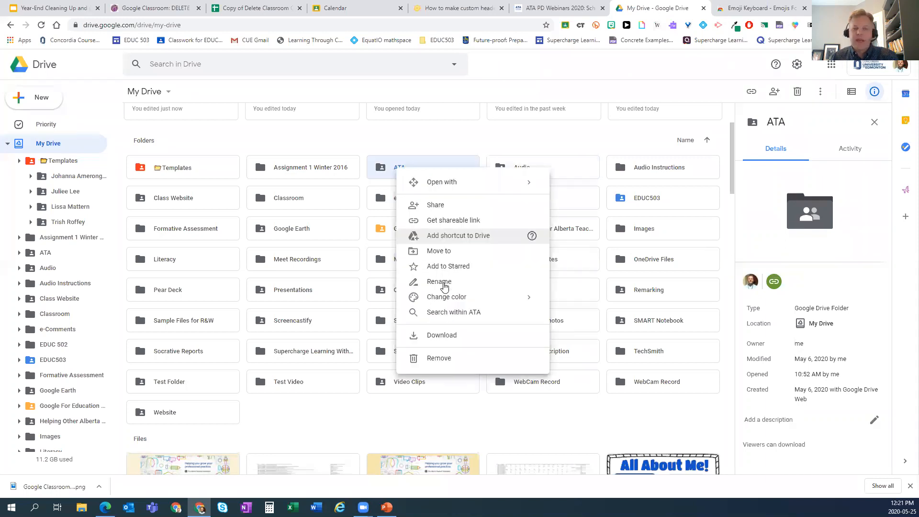
- Rename the ATA folder to '😊ATA' by pasting the emoji before its name
{"action": "left_click", "coordinate": [444, 287]}
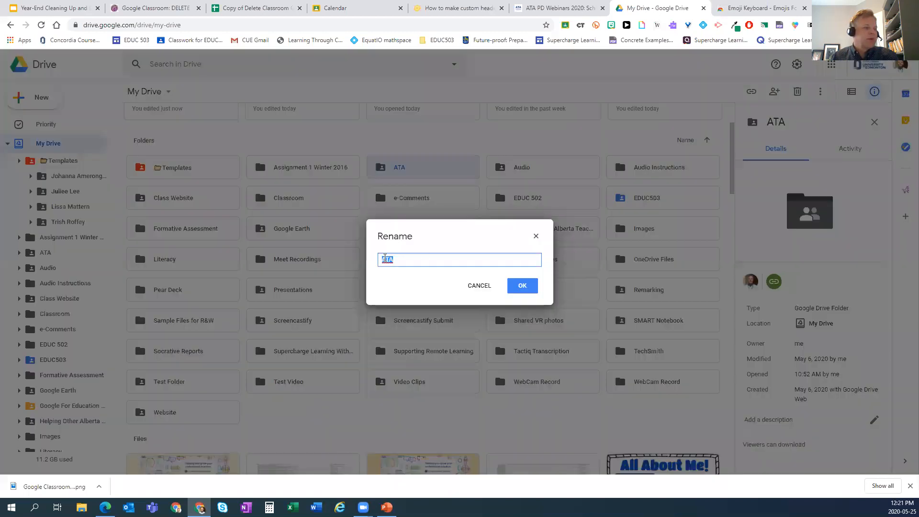
{"action": "left_click", "coordinate": [455, 255]}
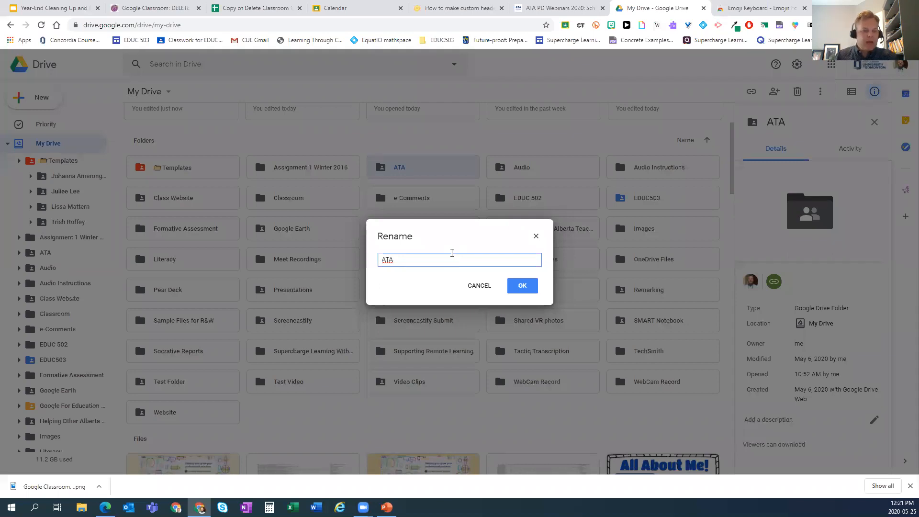
{"action": "key", "text": "ctrl+v"}
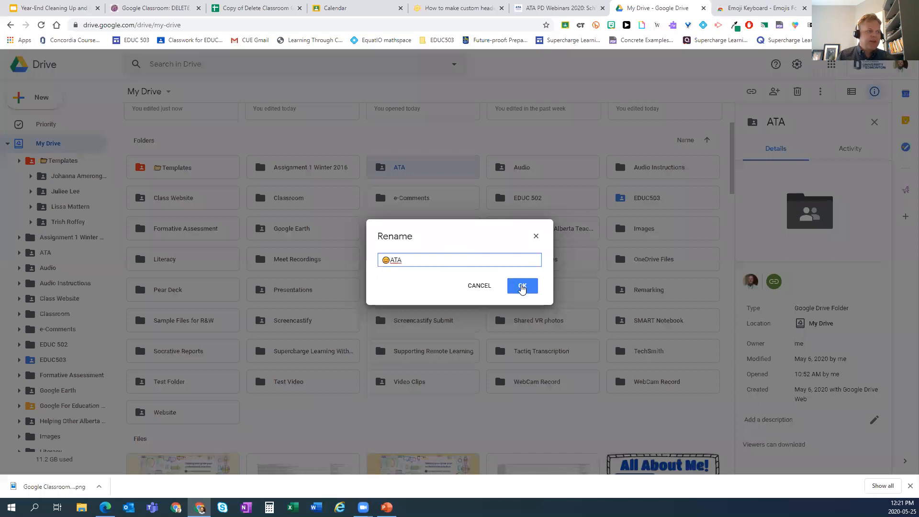
{"action": "left_click", "coordinate": [521, 287]}
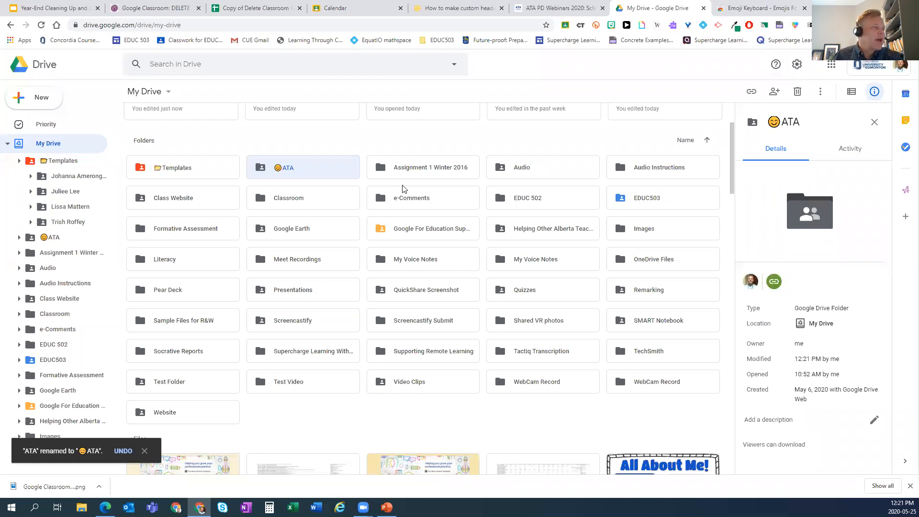
{"action": "left_click", "coordinate": [392, 173]}
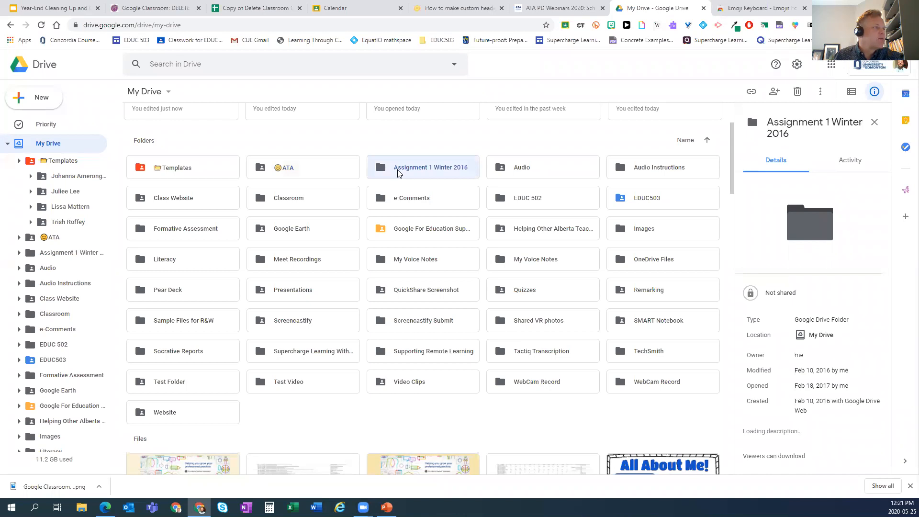
- Prefix 'Assignment 1 Winter 2016' with '1 ', renaming it '1 Assignment 1 Winter 2016'
{"action": "right_click", "coordinate": [393, 173]}
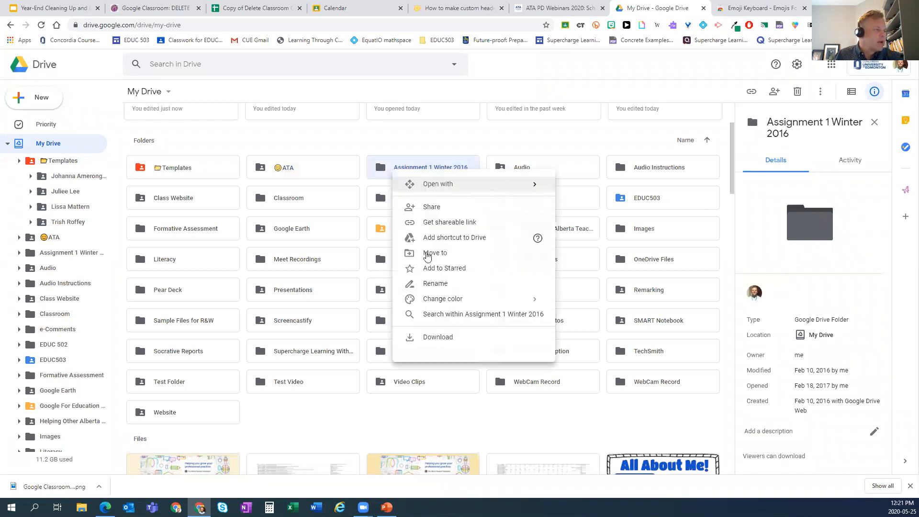
{"action": "mouse_move", "coordinate": [439, 300]}
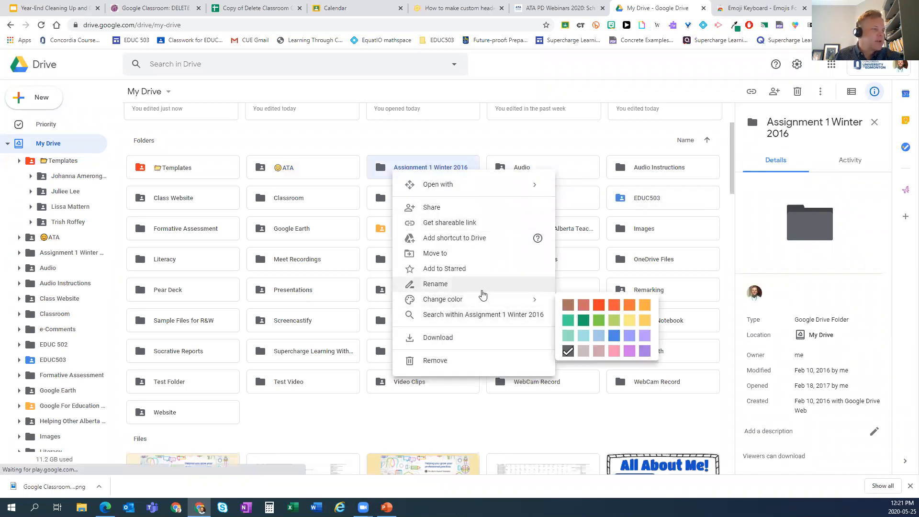
{"action": "left_click", "coordinate": [435, 284]}
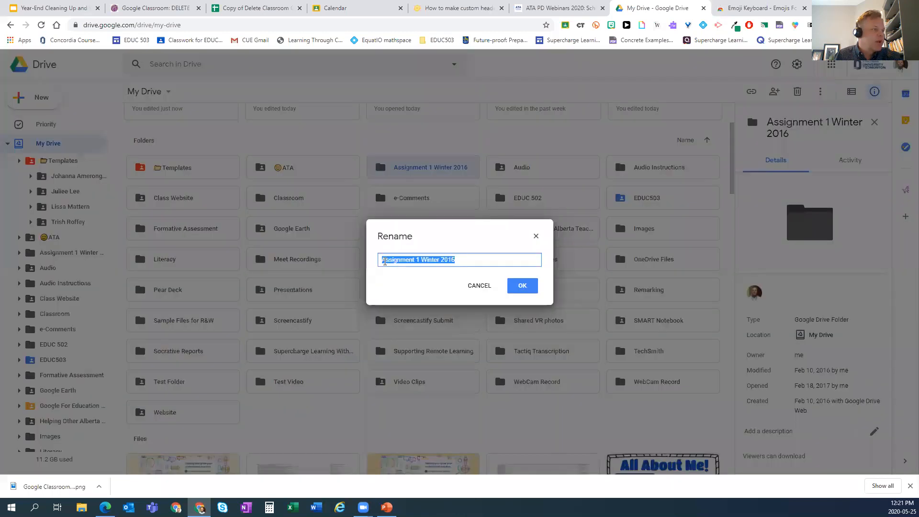
{"action": "left_click", "coordinate": [441, 259]}
{"action": "type", "text": "1"}
{"action": "left_click", "coordinate": [527, 288]}
{"action": "left_click", "coordinate": [526, 288]}
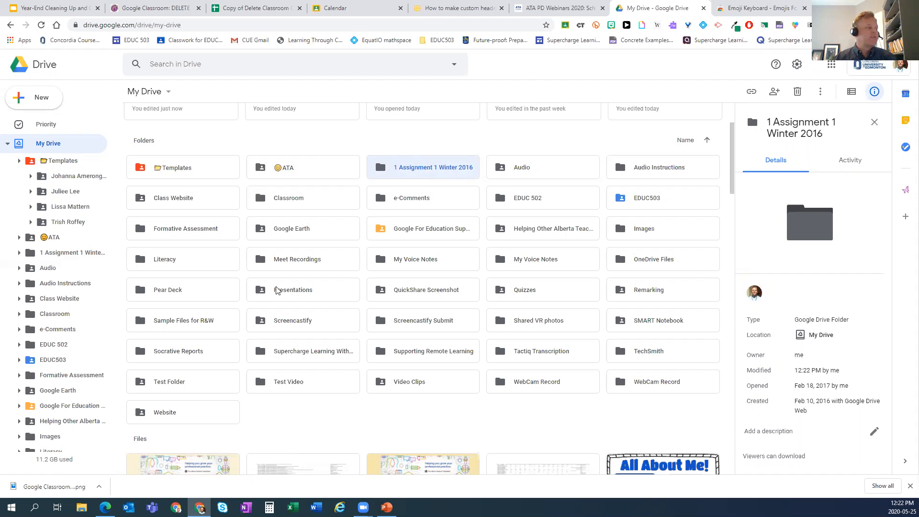
- Look over the Apr 6-9 Results file's actions, then open the '😊ATA' folder
{"action": "scroll", "coordinate": [333, 393], "scroll_direction": "down", "scroll_amount": 4}
{"action": "scroll", "coordinate": [337, 387], "scroll_direction": "down", "scroll_amount": 2}
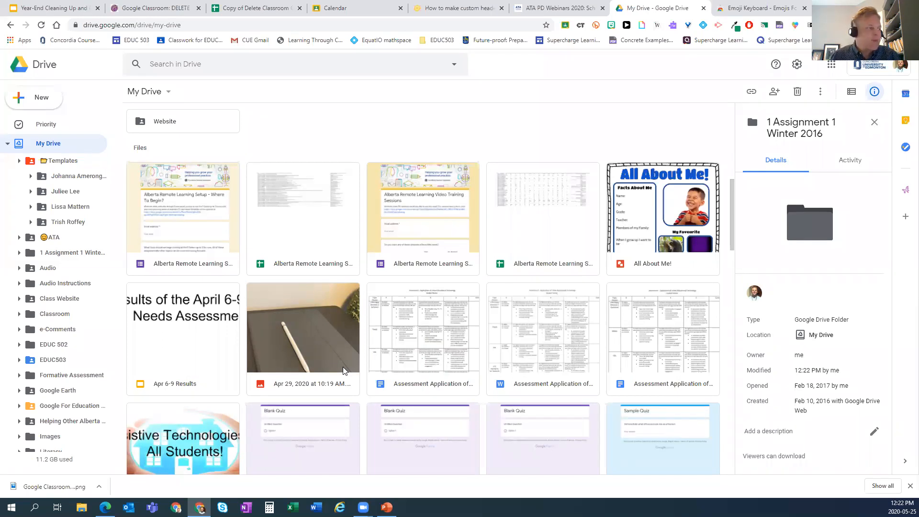
{"action": "left_click", "coordinate": [181, 322]}
{"action": "right_click", "coordinate": [181, 321]}
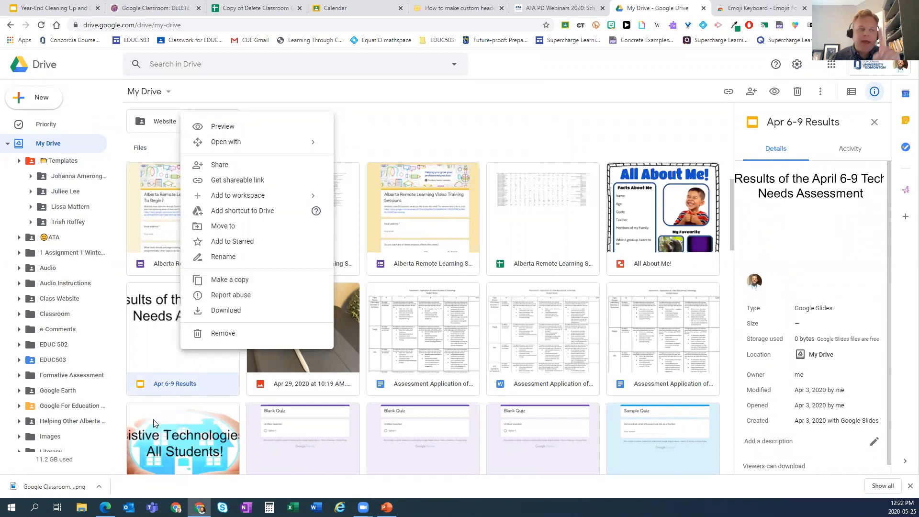
{"action": "left_click", "coordinate": [156, 343]}
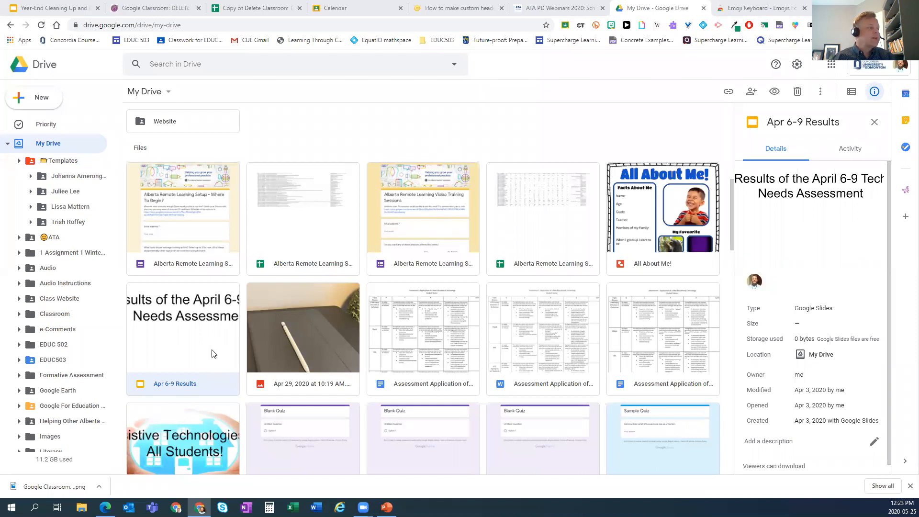
{"action": "scroll", "coordinate": [260, 368], "scroll_direction": "up", "scroll_amount": 15}
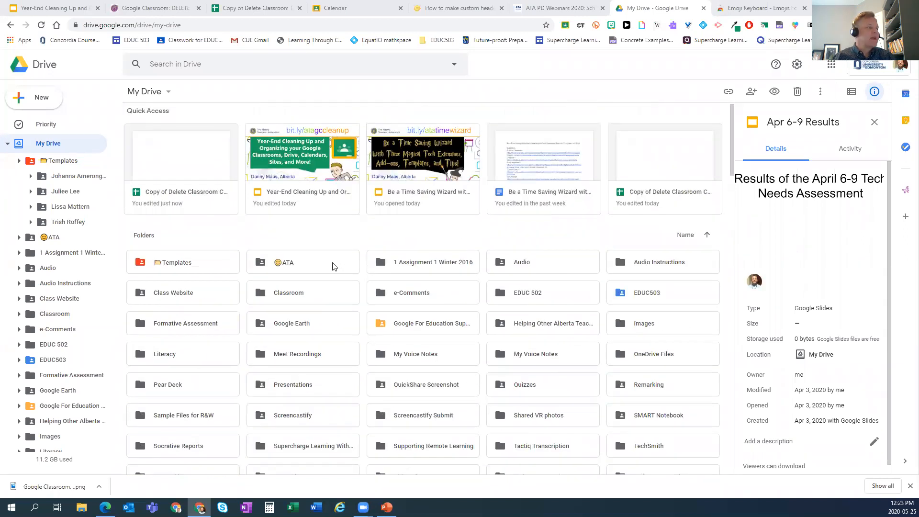
{"action": "double_click", "coordinate": [334, 266]}
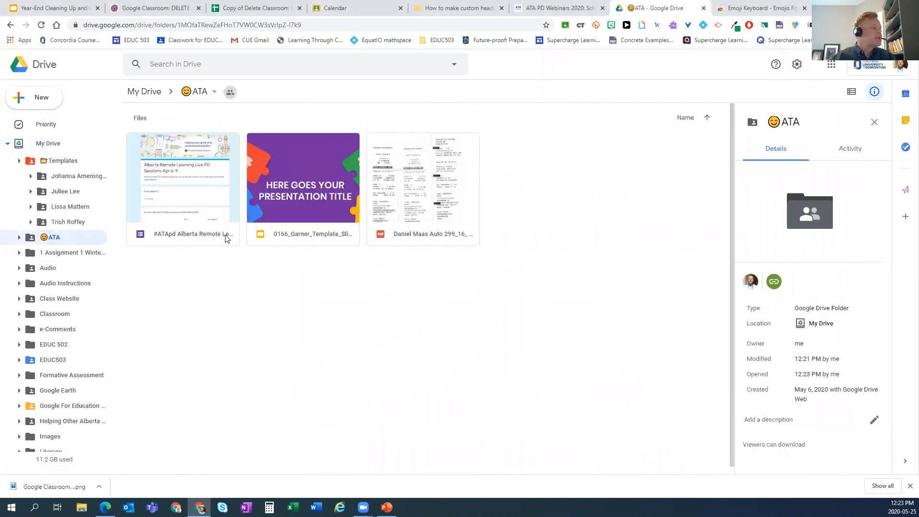
- Add a shortcut to the #ATApd Apr 6 - 9 form in My Drive's Templates folder, accepting the access change
{"action": "left_click", "coordinate": [201, 193]}
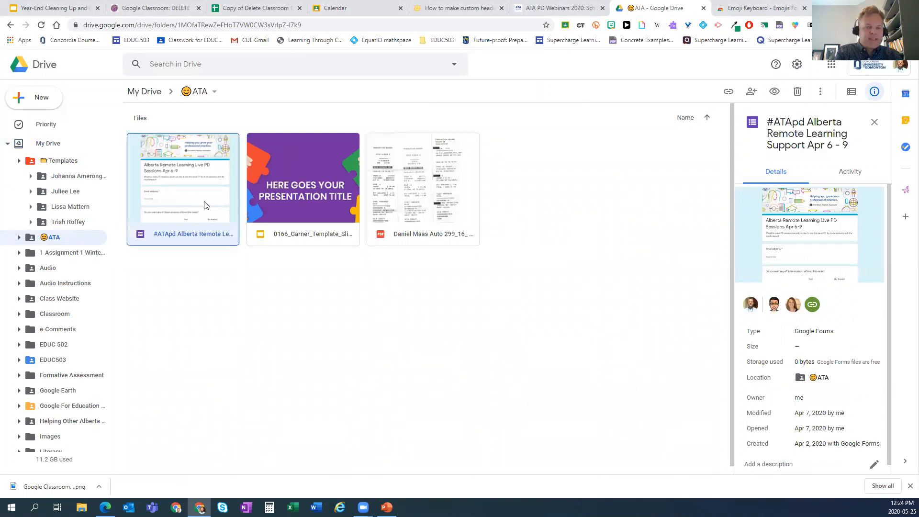
{"action": "key", "text": "shift+z"}
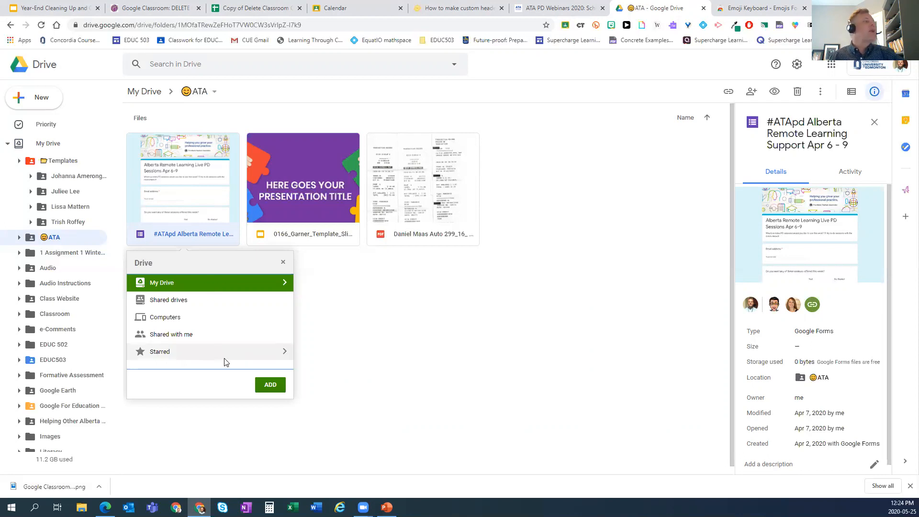
{"action": "left_click", "coordinate": [285, 284]}
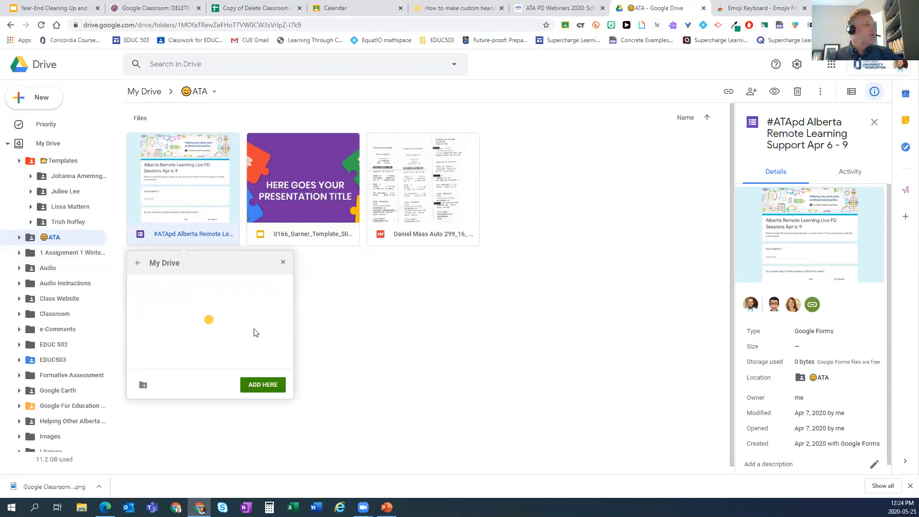
{"action": "scroll", "coordinate": [254, 320], "scroll_direction": "down", "scroll_amount": 2}
{"action": "scroll", "coordinate": [255, 317], "scroll_direction": "up", "scroll_amount": 2}
{"action": "left_click", "coordinate": [279, 286]}
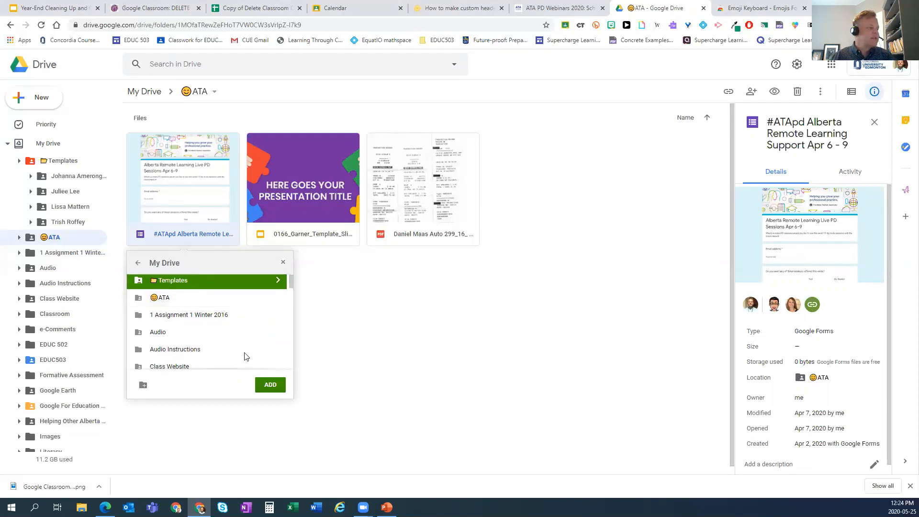
{"action": "left_click", "coordinate": [271, 386]}
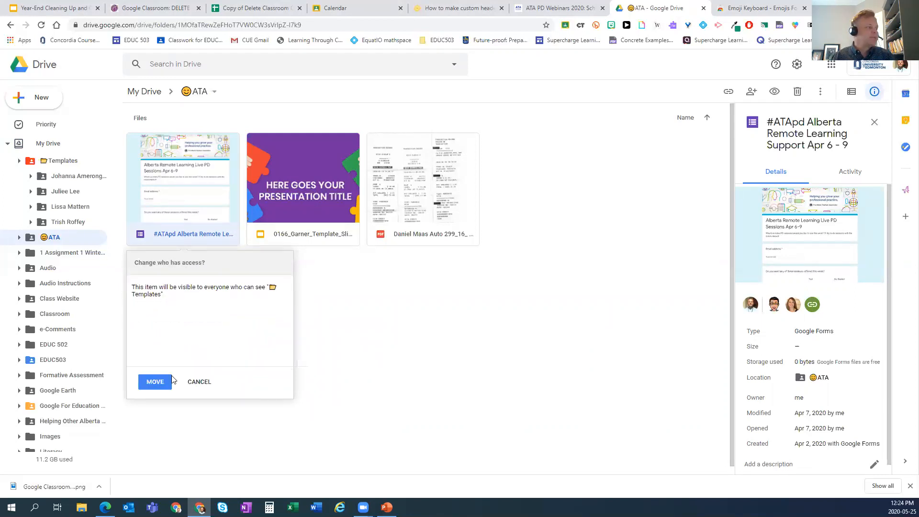
{"action": "left_click", "coordinate": [161, 383]}
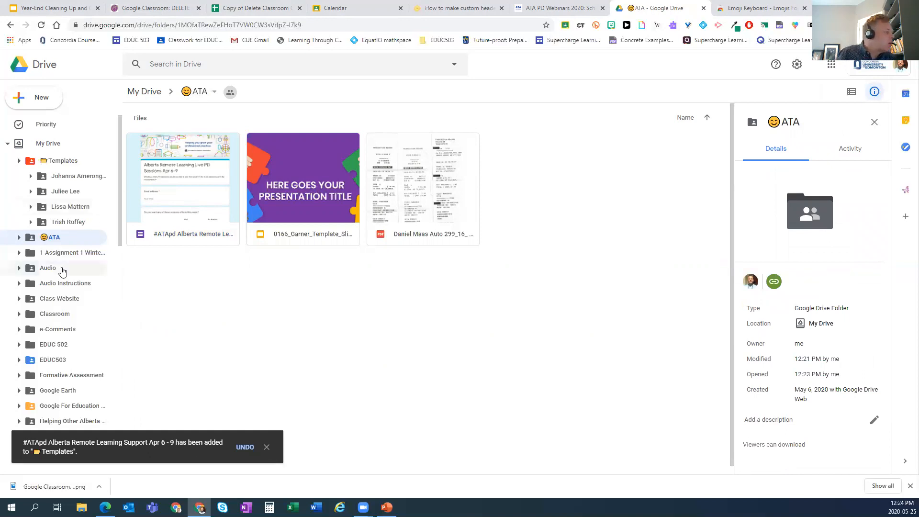
- In Templates, remove Templates from the #ATApd form's locations, then open '😊ATA'
{"action": "scroll", "coordinate": [67, 261], "scroll_direction": "down", "scroll_amount": 3}
{"action": "scroll", "coordinate": [53, 192], "scroll_direction": "up", "scroll_amount": 3}
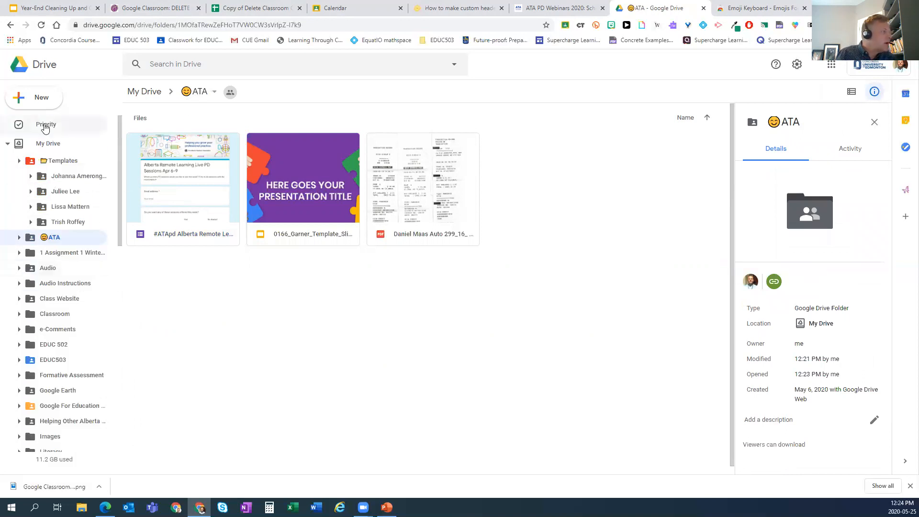
{"action": "left_click", "coordinate": [52, 165]}
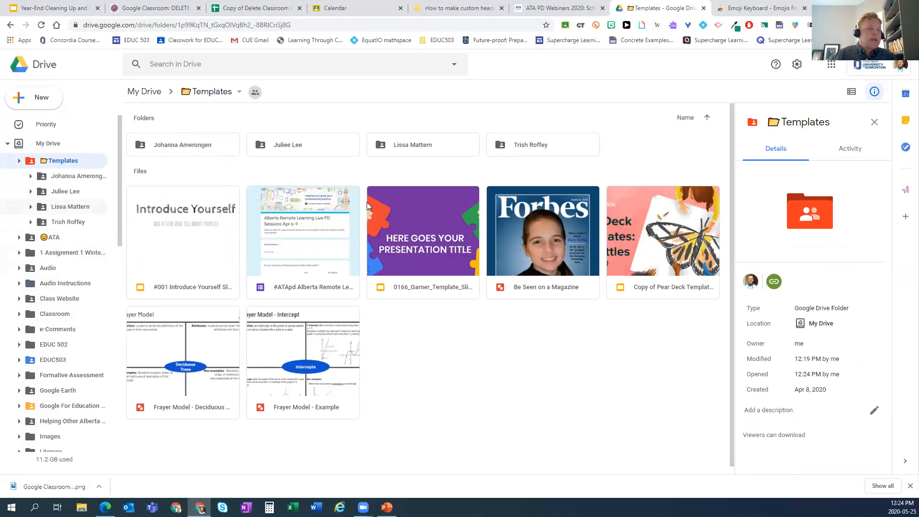
{"action": "left_click", "coordinate": [304, 231]}
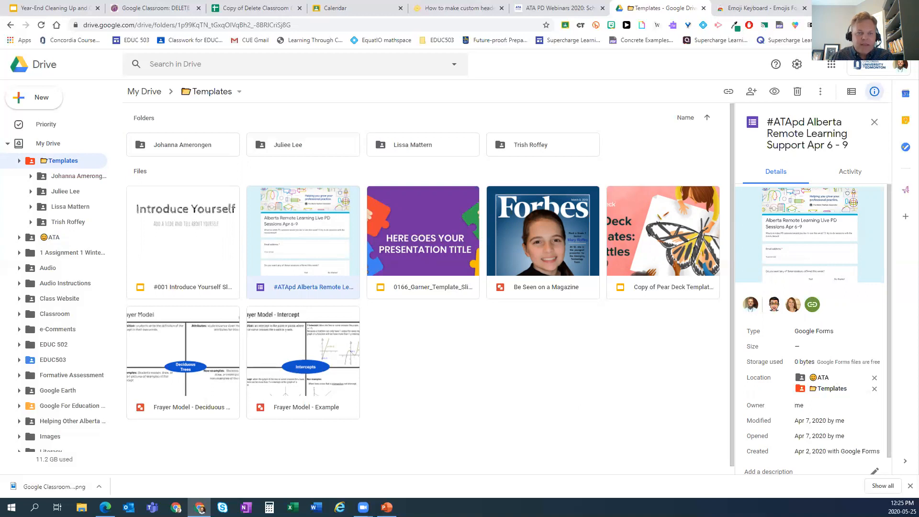
{"action": "left_click", "coordinate": [874, 390]}
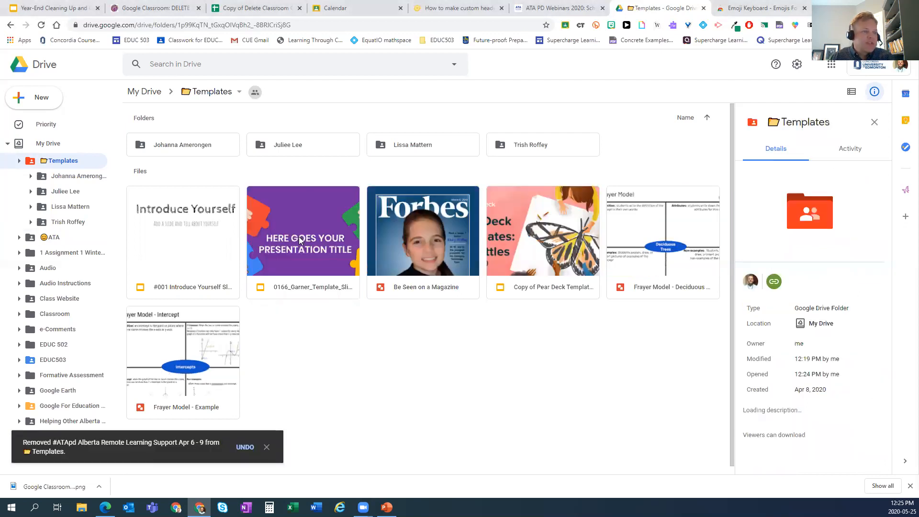
{"action": "left_click", "coordinate": [54, 239]}
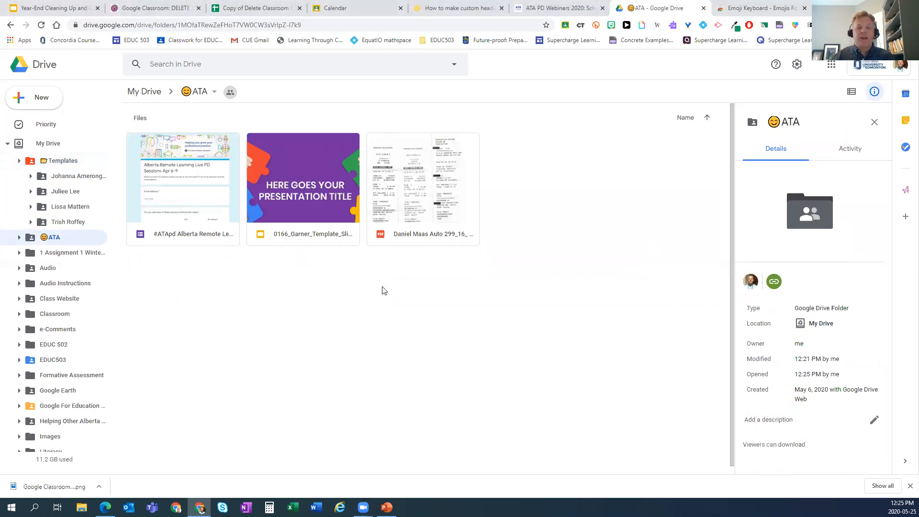
- Check the 0166_Garner_Template_SlidesMania deck's locations list ATA and Templates, then return to the Slides presentation
{"action": "left_click", "coordinate": [179, 205]}
{"action": "left_click", "coordinate": [302, 204]}
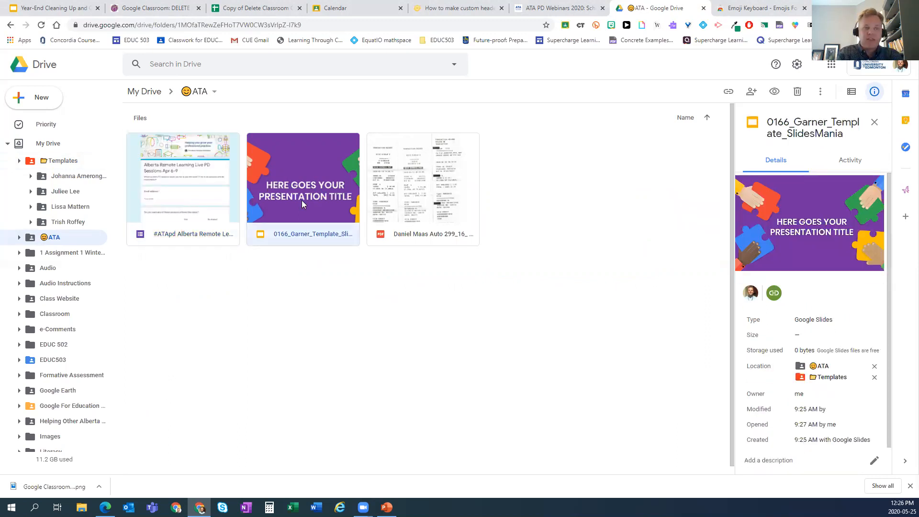
{"action": "key", "text": "shift+z"}
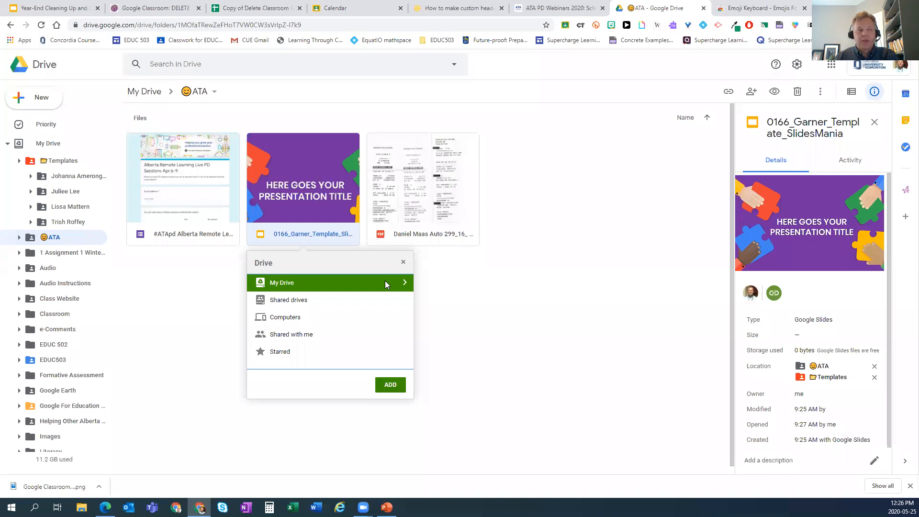
{"action": "left_click", "coordinate": [474, 303]}
{"action": "left_click", "coordinate": [304, 177]}
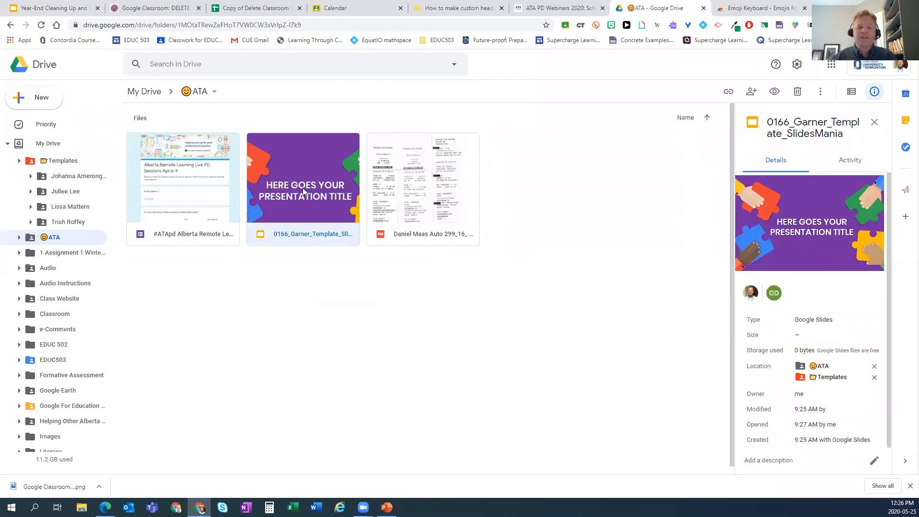
{"action": "mouse_move", "coordinate": [363, 507]}
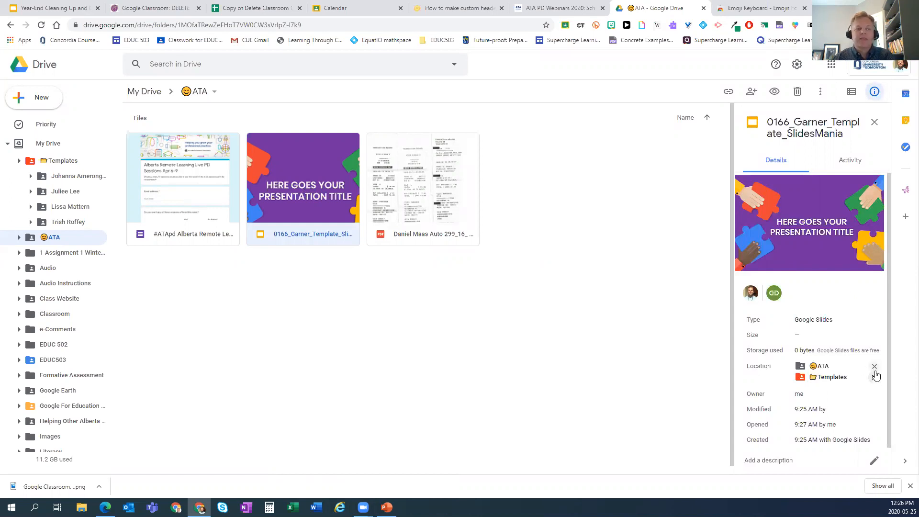
{"action": "left_click", "coordinate": [417, 340]}
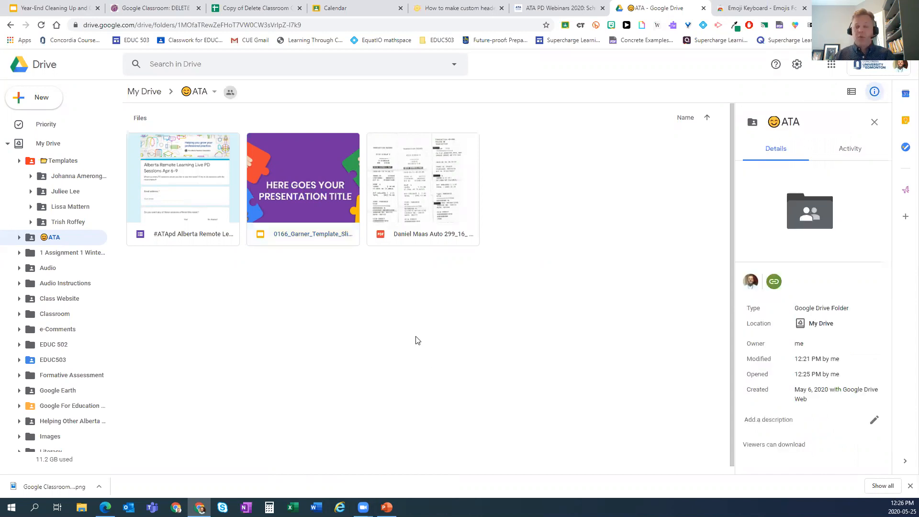
{"action": "left_click", "coordinate": [286, 182]}
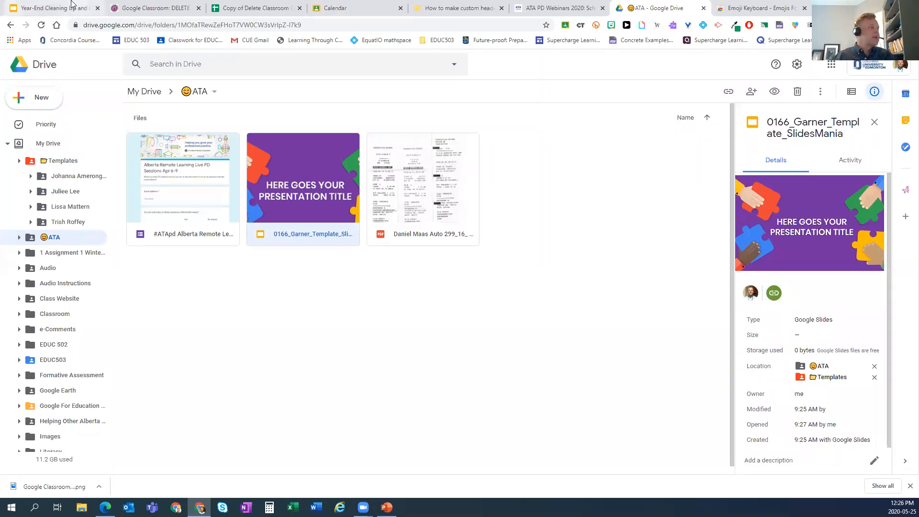
{"action": "left_click", "coordinate": [70, 7]}
- Step through slides 12–14 to the 'Google Sites' section title, then open a new blank tab
{"action": "left_click", "coordinate": [47, 291]}
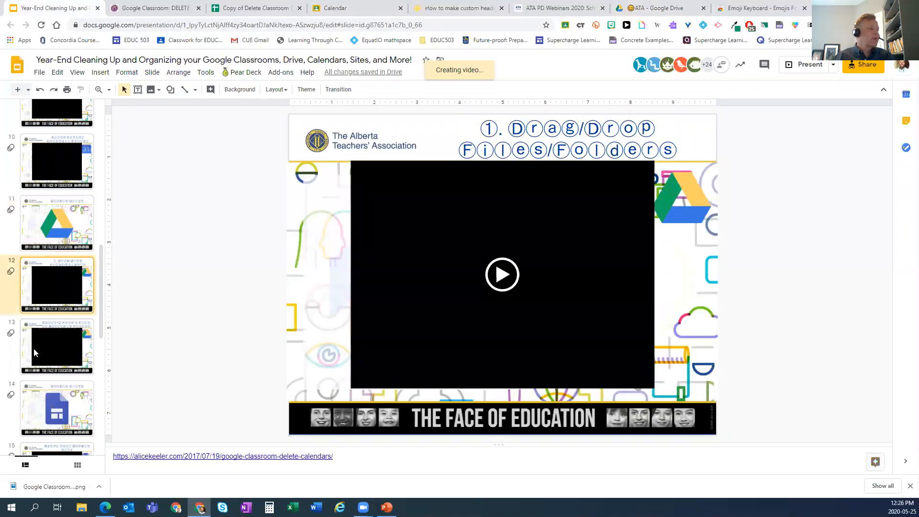
{"action": "left_click", "coordinate": [33, 348]}
{"action": "left_click", "coordinate": [33, 400]}
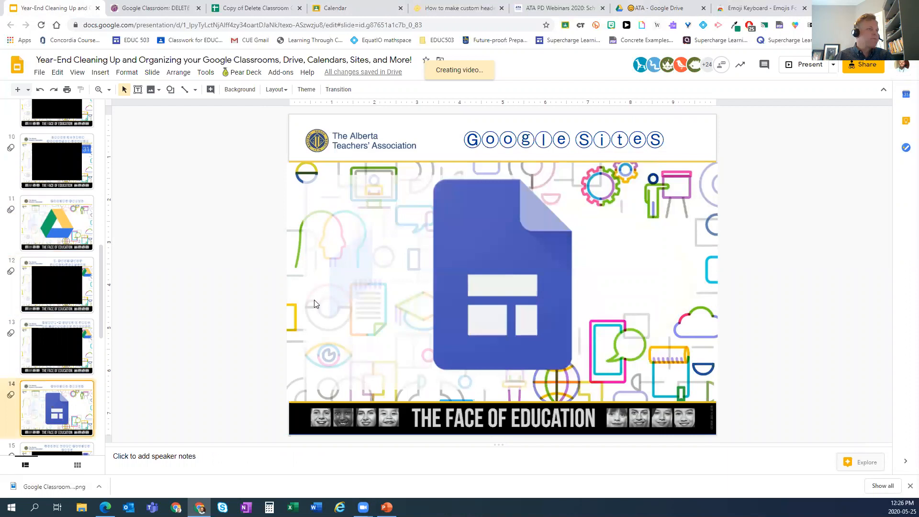
{"action": "key", "text": "Down"}
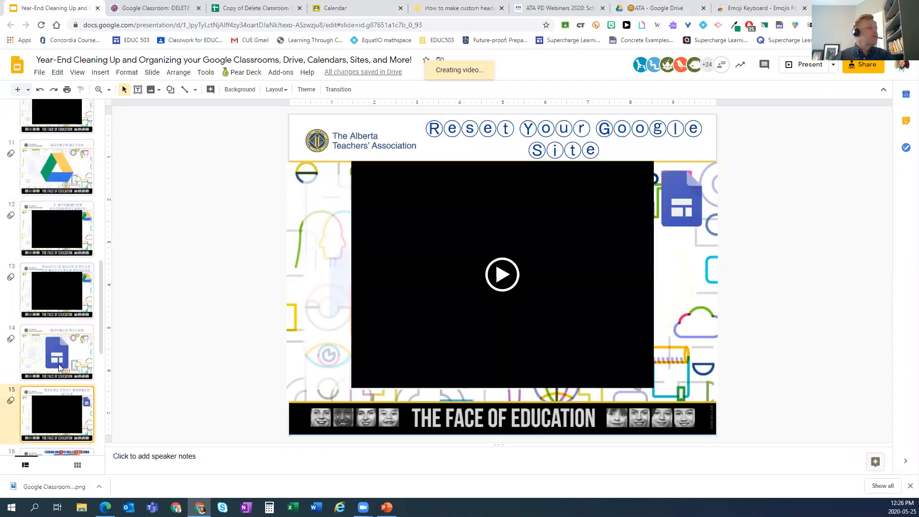
{"action": "key", "text": "Up"}
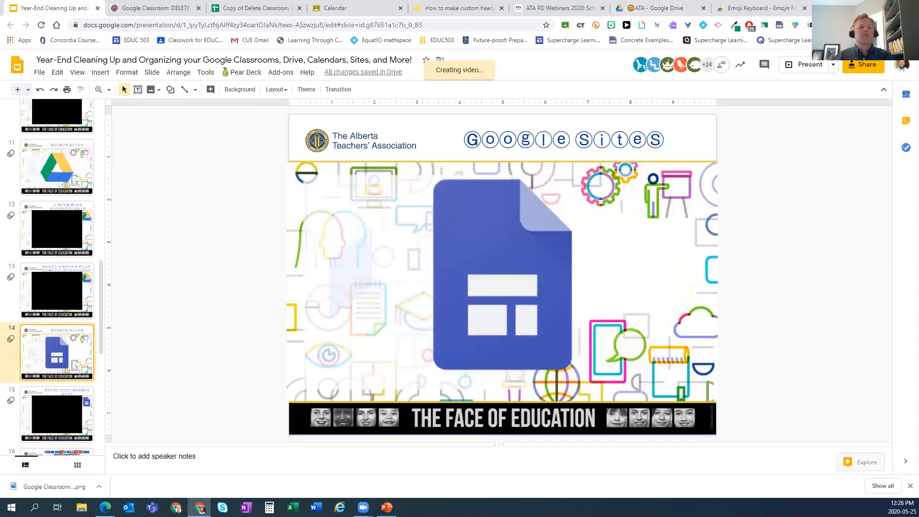
{"action": "key", "text": "ctrl+t"}
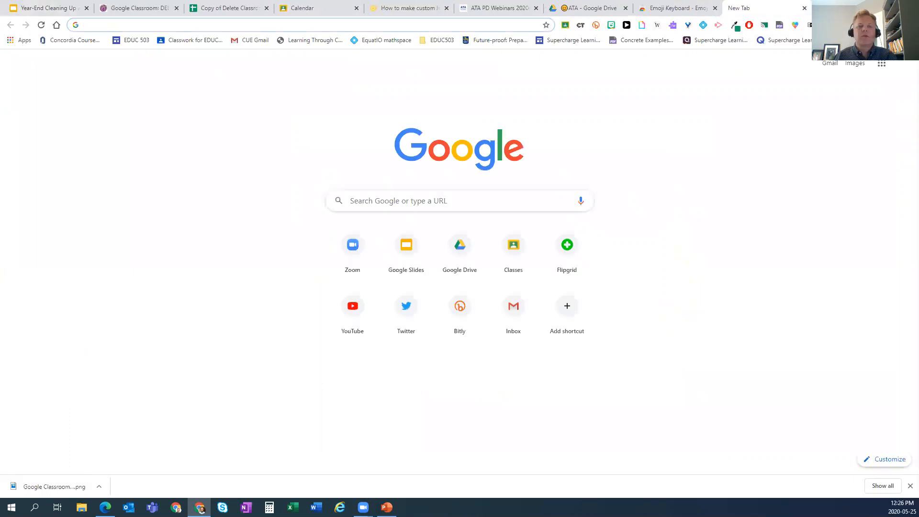
- Create a blank site with sites.new, then load the EDUC 503 course site from its bookmark
{"action": "type", "text": "site"}
{"action": "key", "text": "Return"}
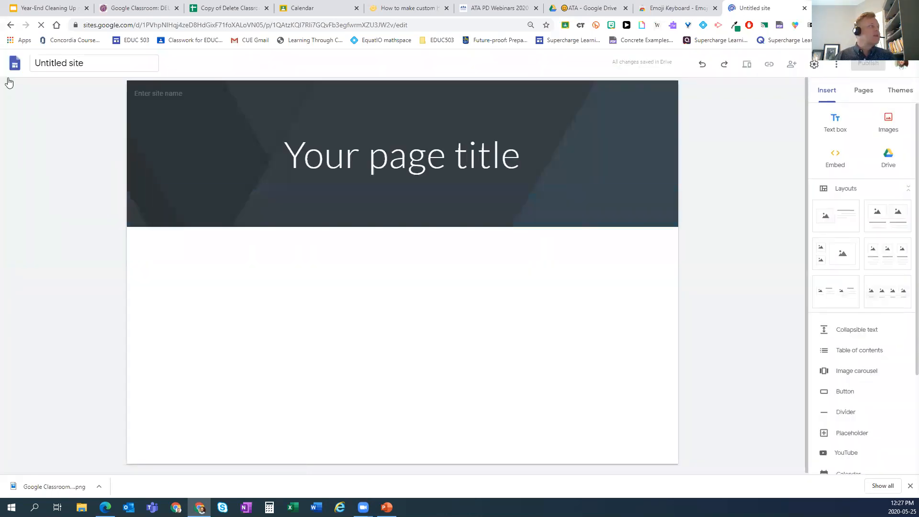
{"action": "left_click", "coordinate": [103, 27]}
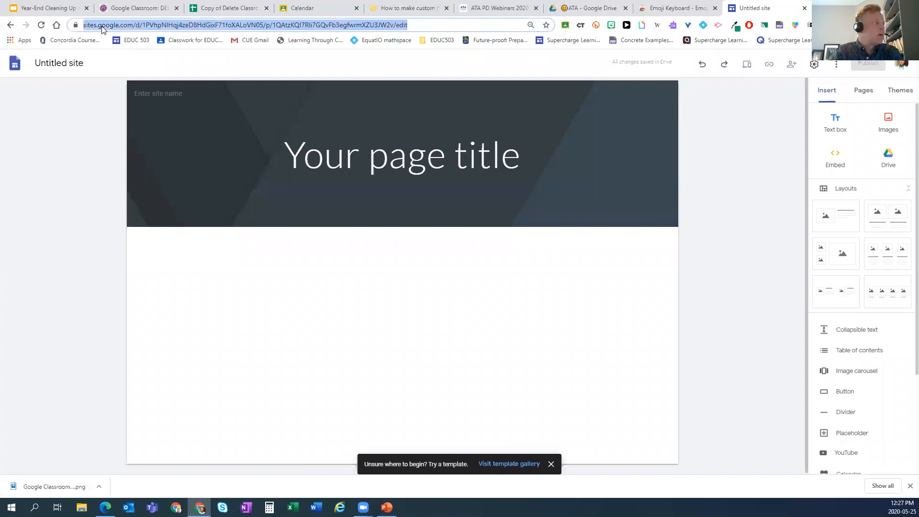
{"action": "type", "text": "sites"}
{"action": "key", "text": "Down"}
{"action": "key", "text": "Down"}
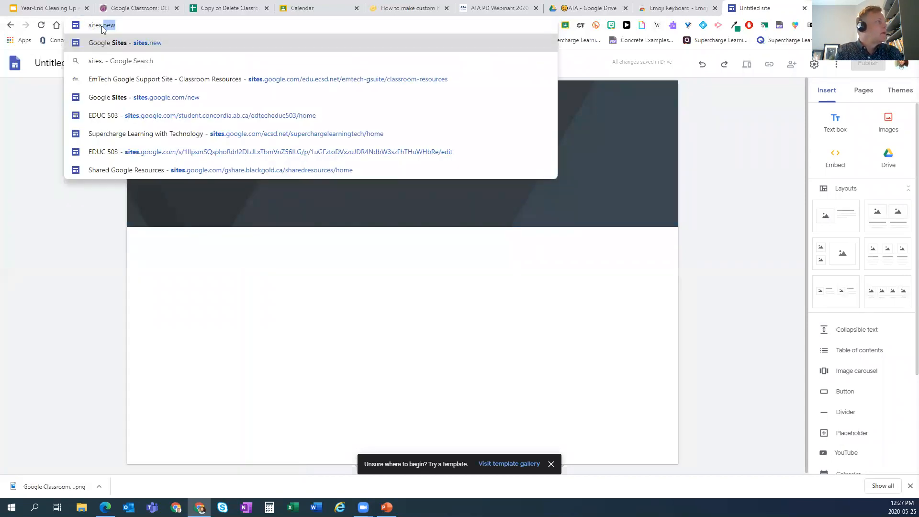
{"action": "key", "text": "Return"}
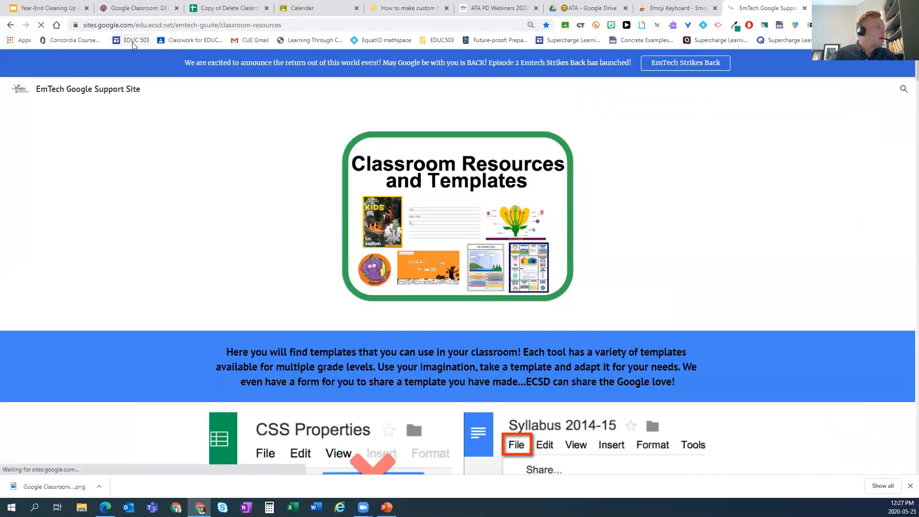
{"action": "left_click", "coordinate": [132, 42]}
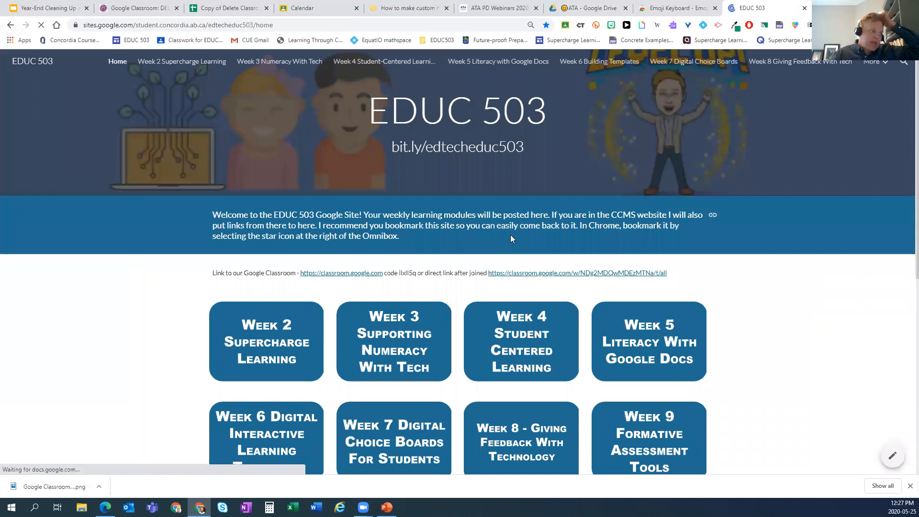
{"action": "scroll", "coordinate": [536, 267], "scroll_direction": "down", "scroll_amount": 2}
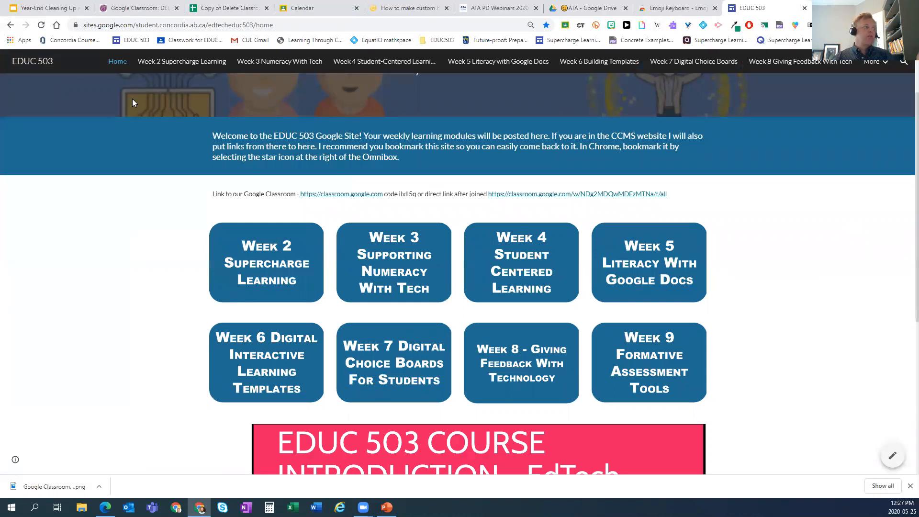
{"action": "scroll", "coordinate": [290, 192], "scroll_direction": "up", "scroll_amount": 2}
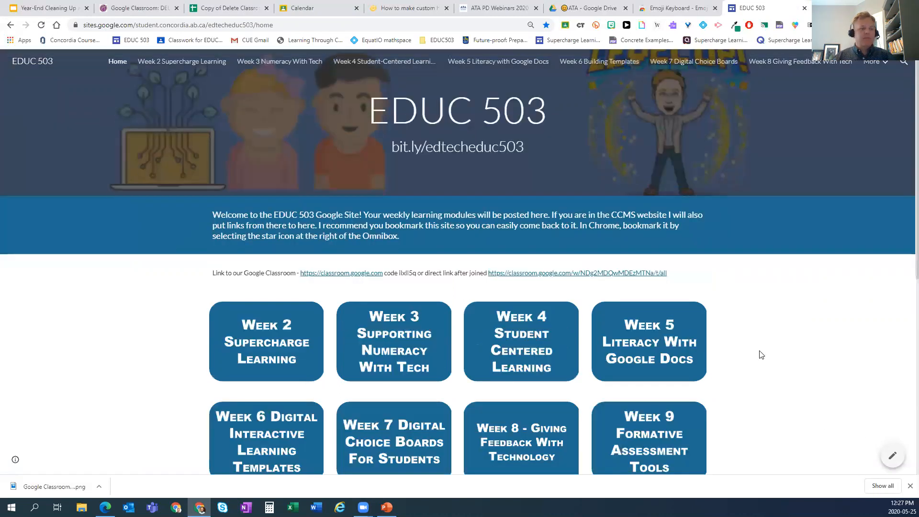
- In the EDUC 503 site editor's Pages list, set Week 2 Supercharge Learning to Hide from navigation
{"action": "left_click", "coordinate": [894, 458]}
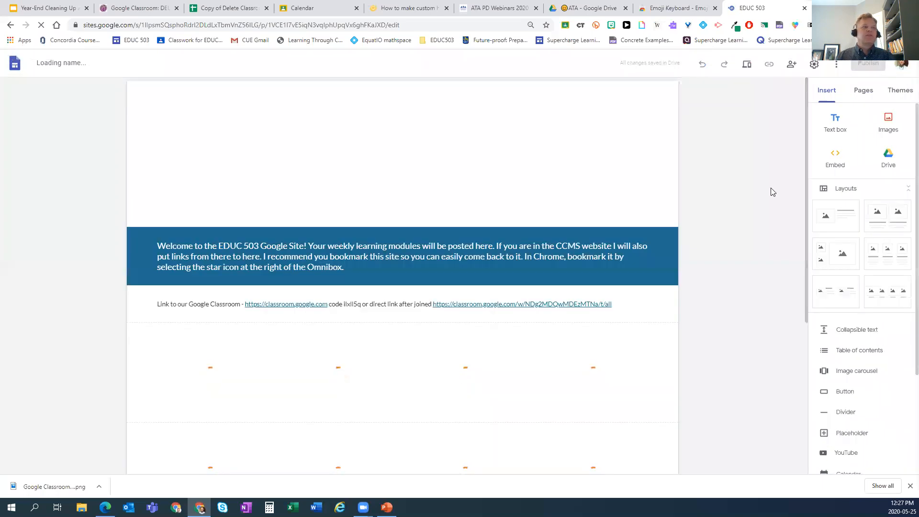
{"action": "left_click", "coordinate": [863, 92]}
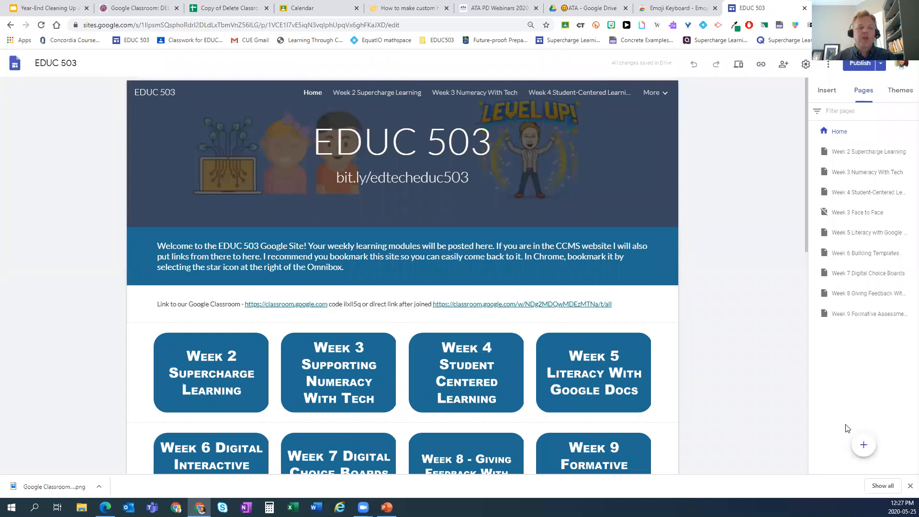
{"action": "mouse_move", "coordinate": [866, 446]}
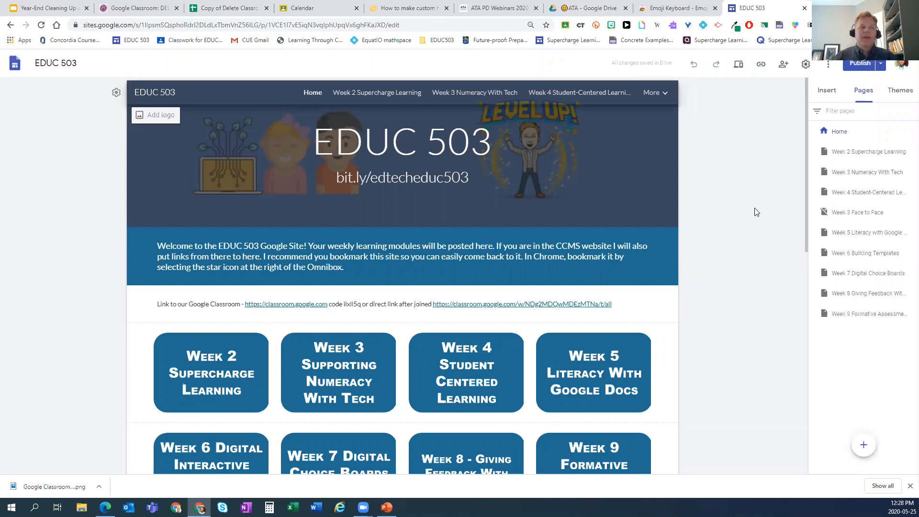
{"action": "mouse_move", "coordinate": [907, 151]}
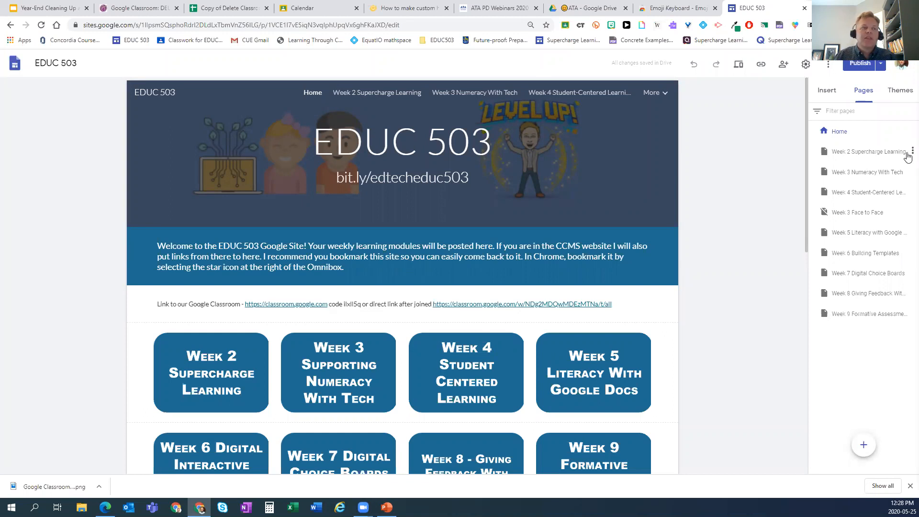
{"action": "left_click", "coordinate": [913, 152]}
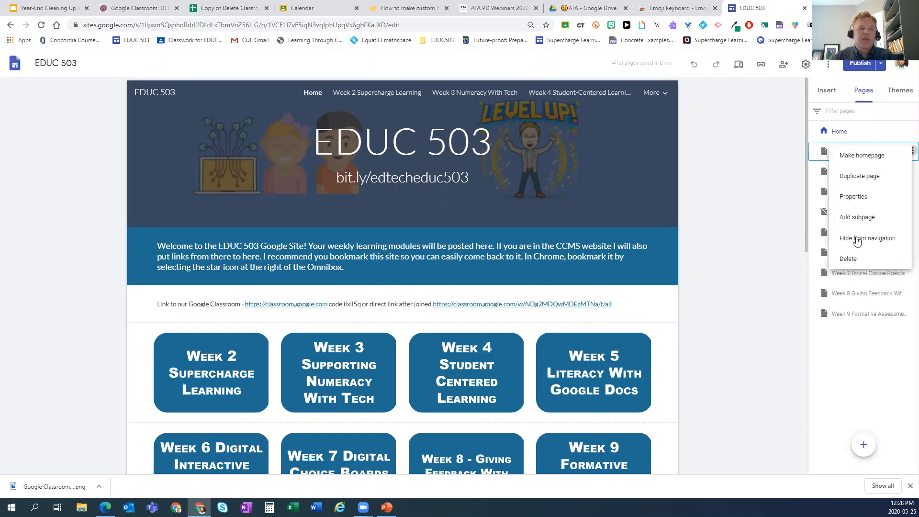
{"action": "left_click", "coordinate": [857, 239]}
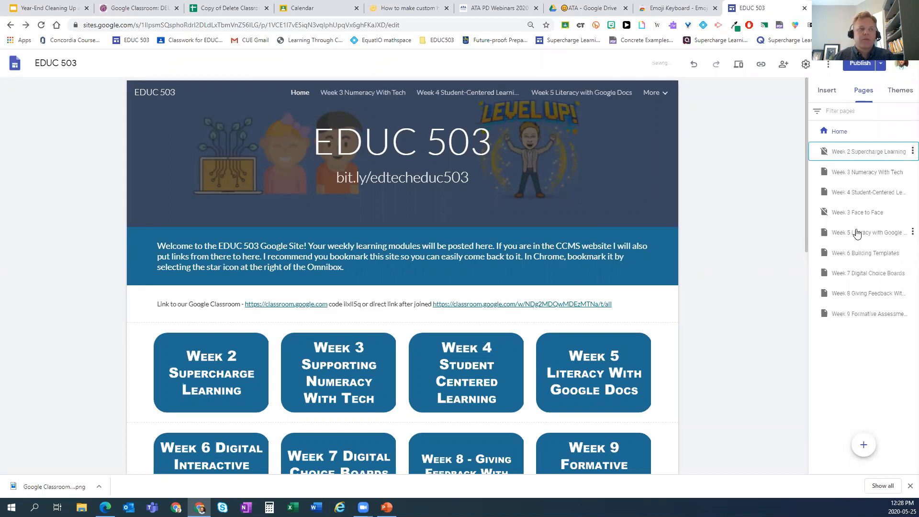
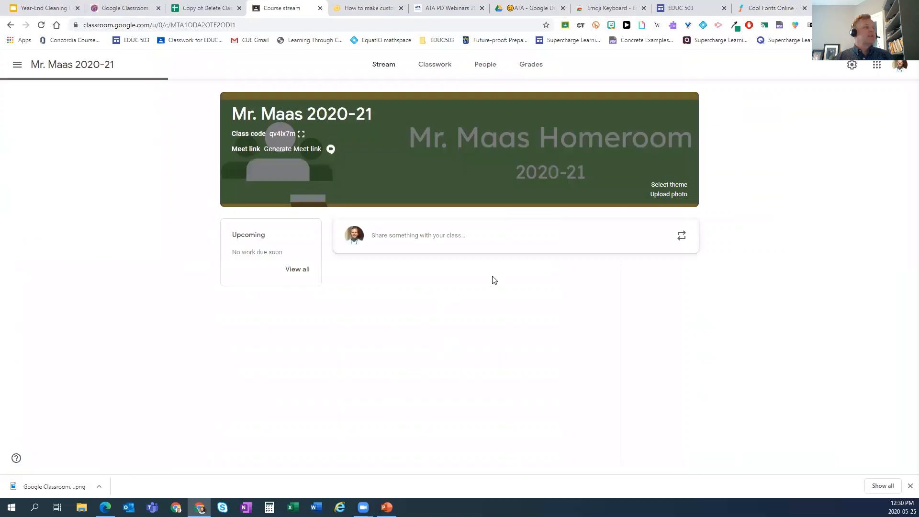
- On Classwork, rename the Language Arts topic to the copied emoji-letter text
{"action": "left_click", "coordinate": [438, 68]}
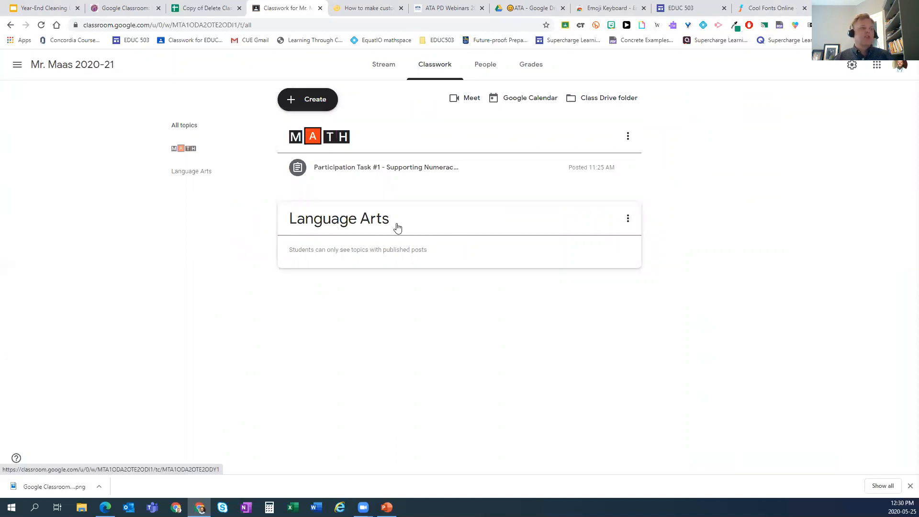
{"action": "left_click", "coordinate": [628, 219]}
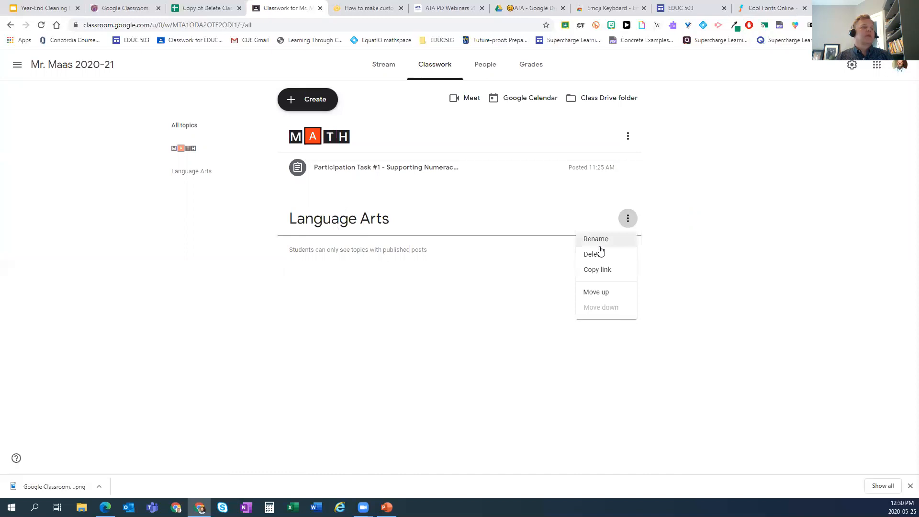
{"action": "left_click", "coordinate": [596, 239]}
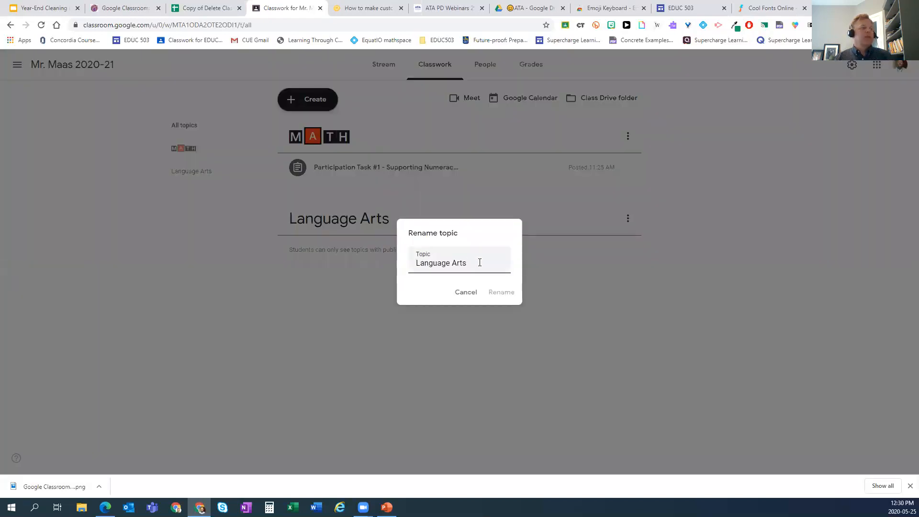
{"action": "key", "text": "ctrl+v"}
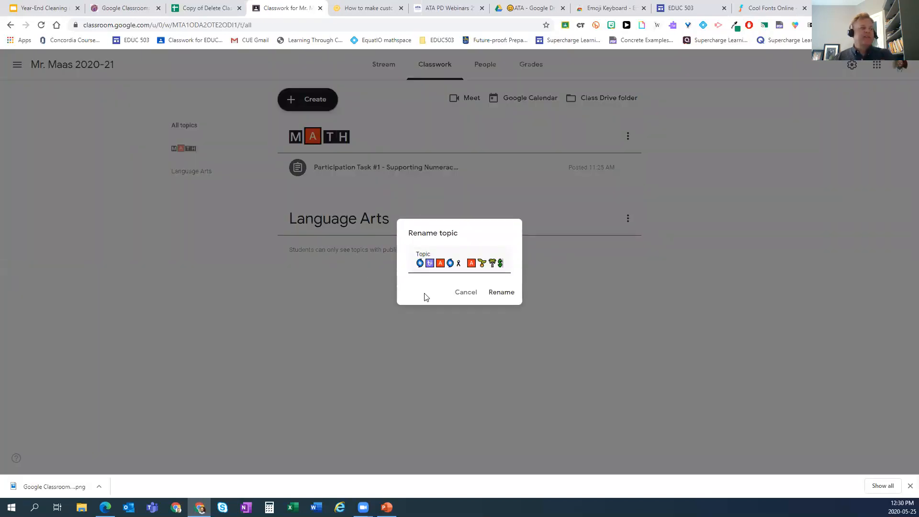
{"action": "left_click", "coordinate": [509, 295]}
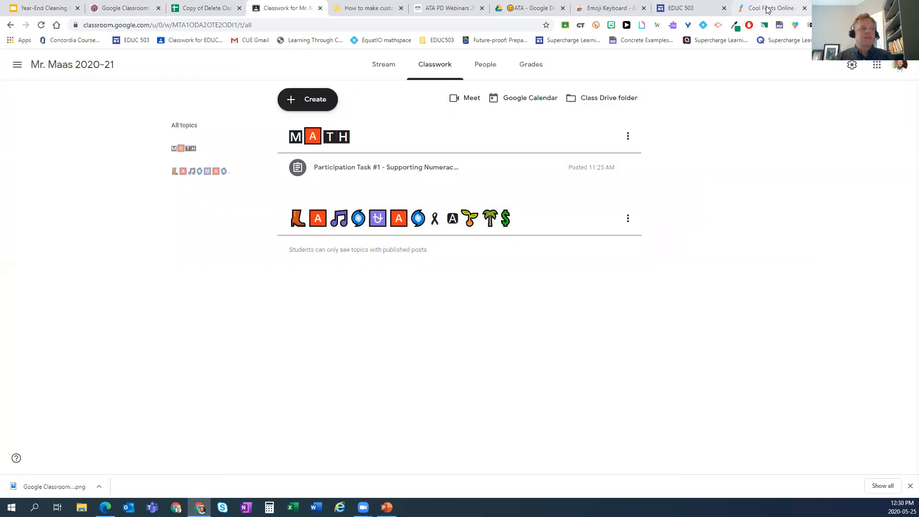
{"action": "left_click", "coordinate": [767, 8]}
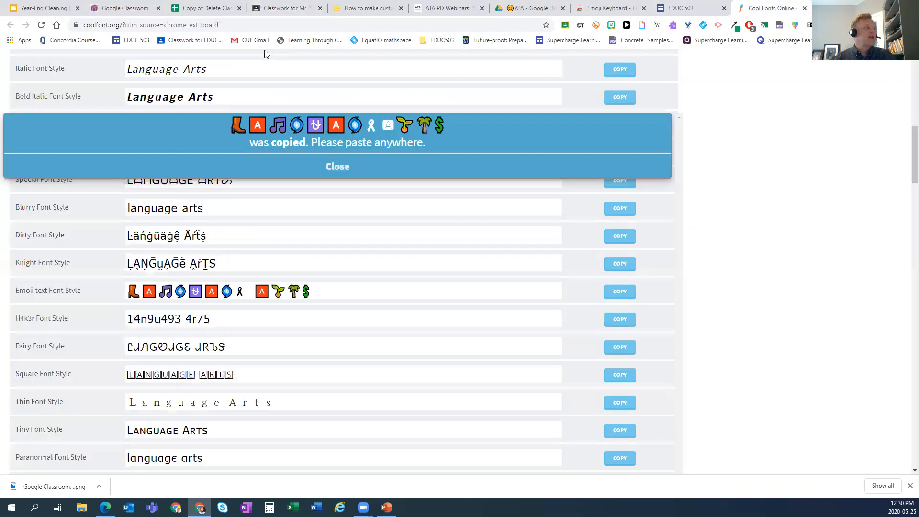
{"action": "left_click", "coordinate": [84, 25]}
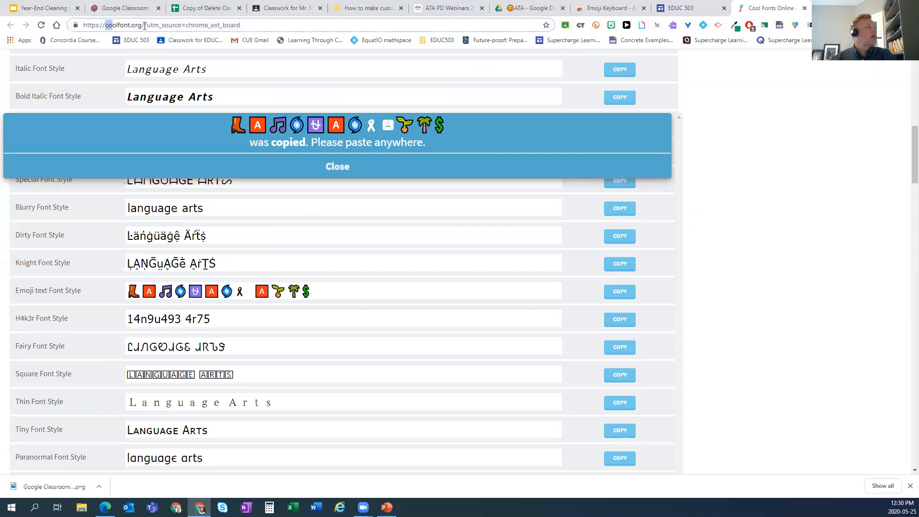
{"action": "left_click_drag", "start_coordinate": [144, 25], "coordinate": [4, 22]}
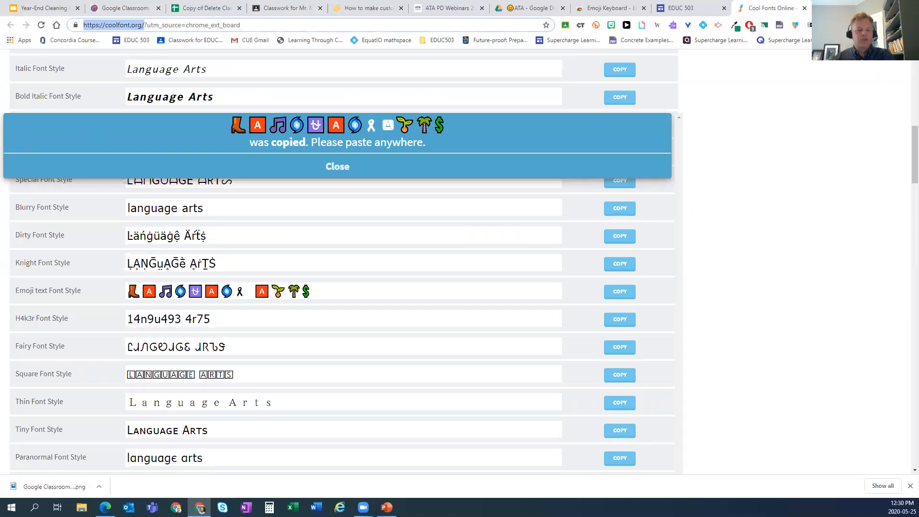
{"action": "key", "text": "alt+Tab"}
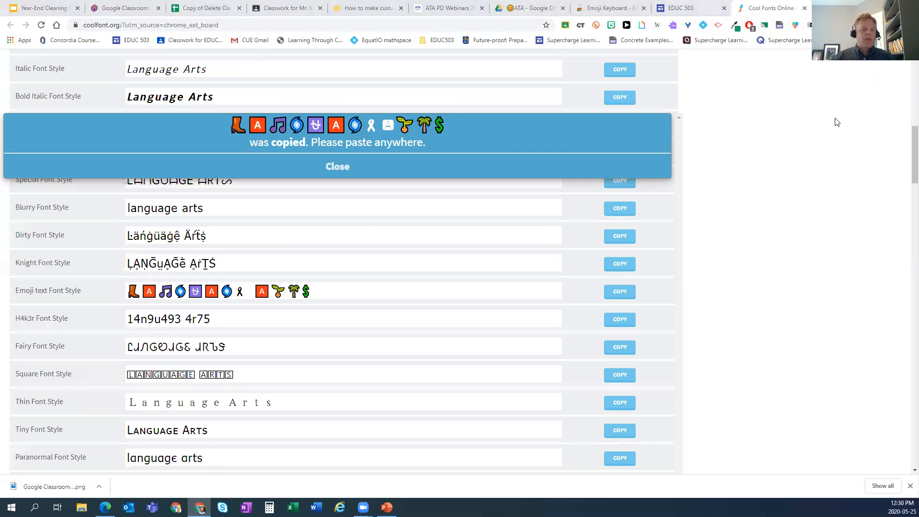
{"action": "left_click", "coordinate": [278, 6]}
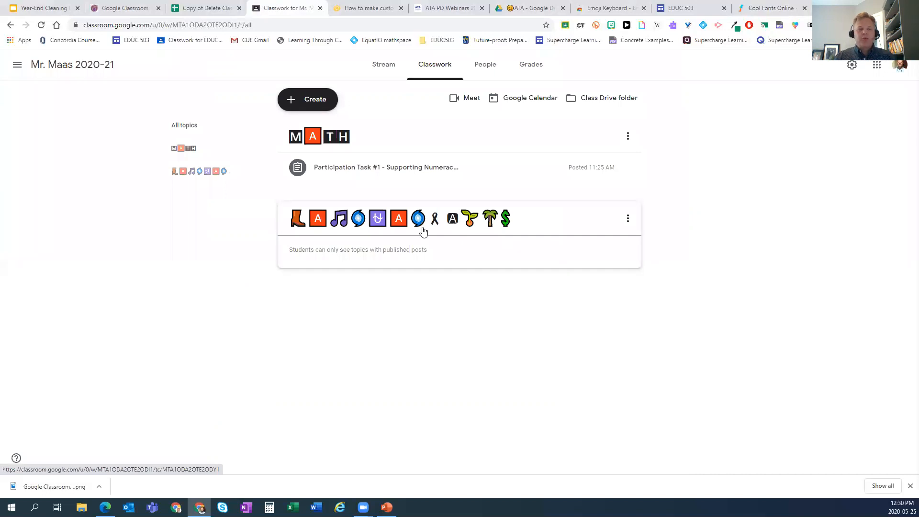
{"action": "left_click", "coordinate": [51, 8]}
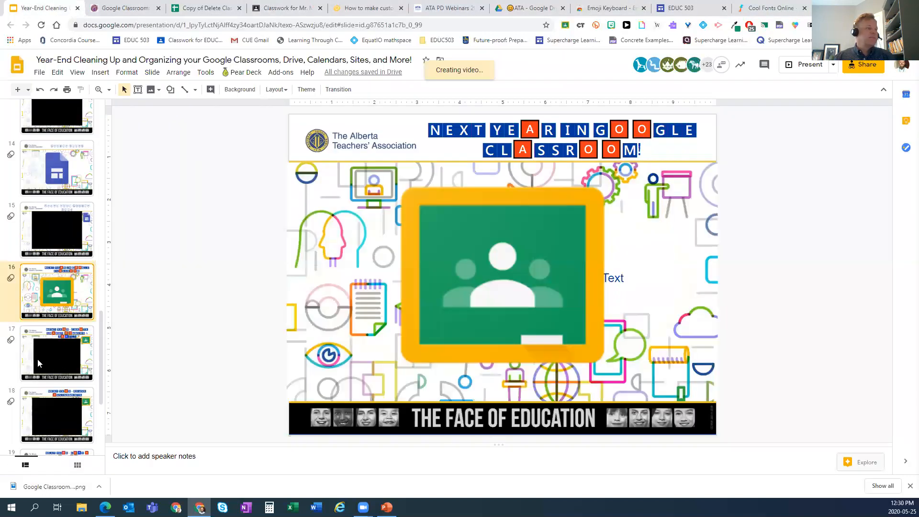
{"action": "left_click", "coordinate": [37, 363]}
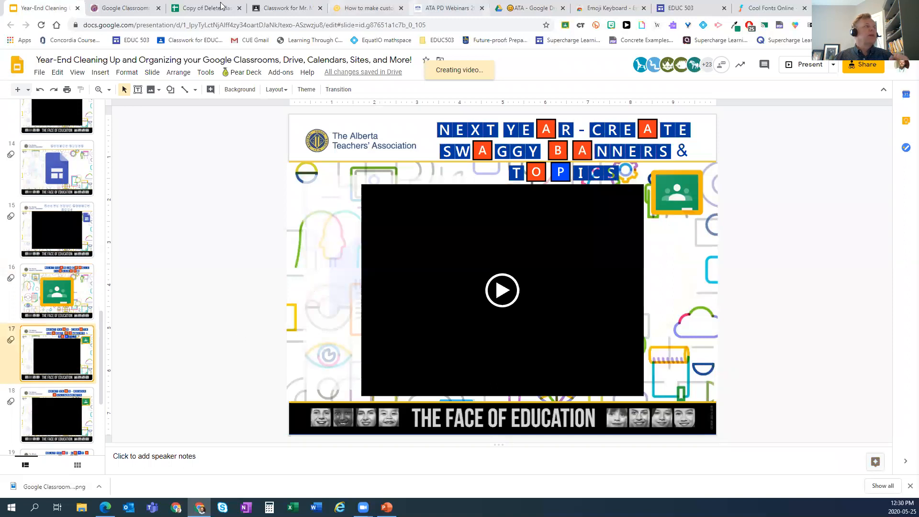
{"action": "left_click", "coordinate": [269, 8]}
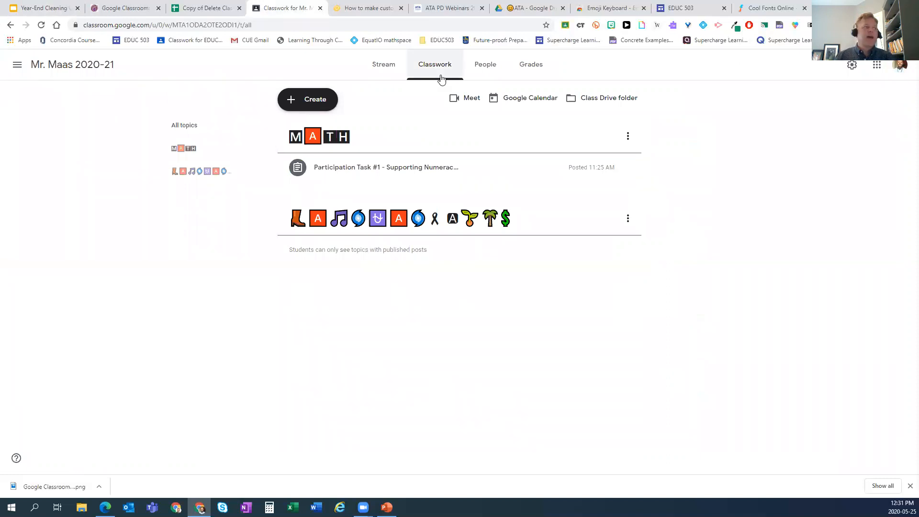
- Reuse Participation Task #3 from the EDUC 503 EdTech Maas Winter 2020 class
{"action": "left_click", "coordinate": [314, 103]}
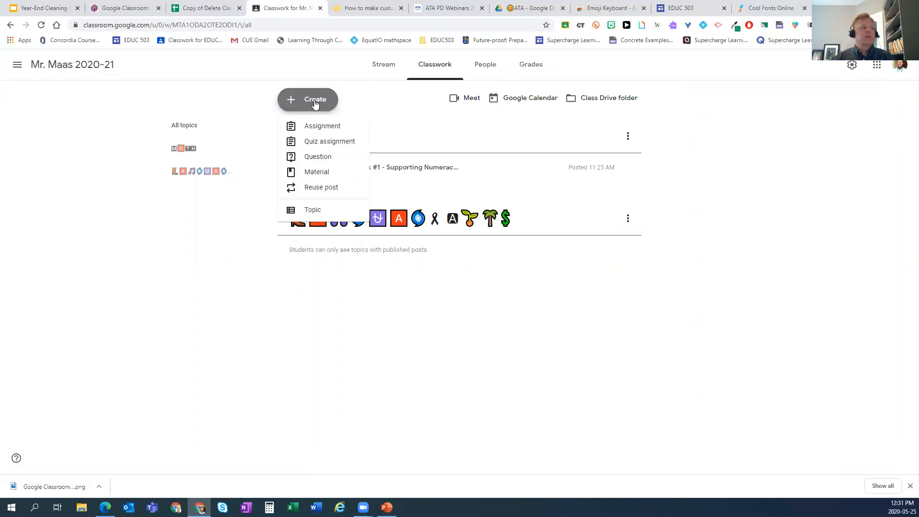
{"action": "left_click", "coordinate": [323, 189]}
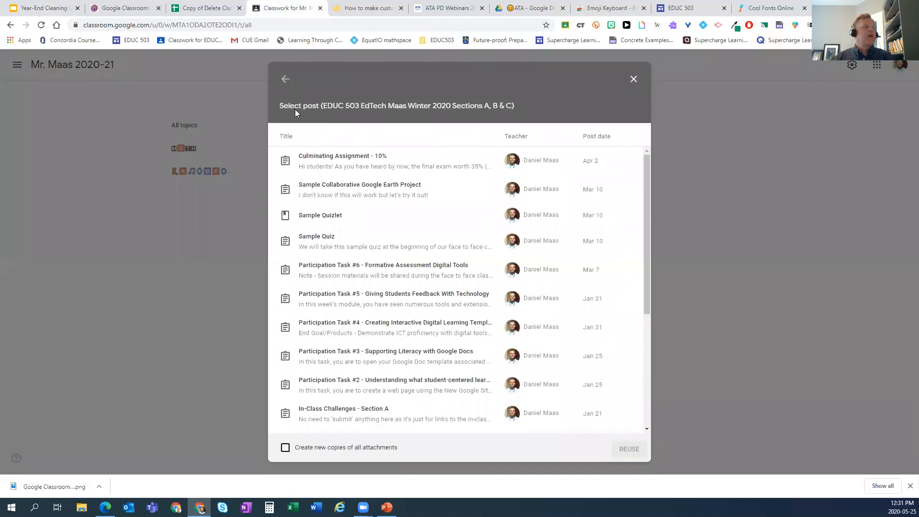
{"action": "left_click", "coordinate": [284, 79]}
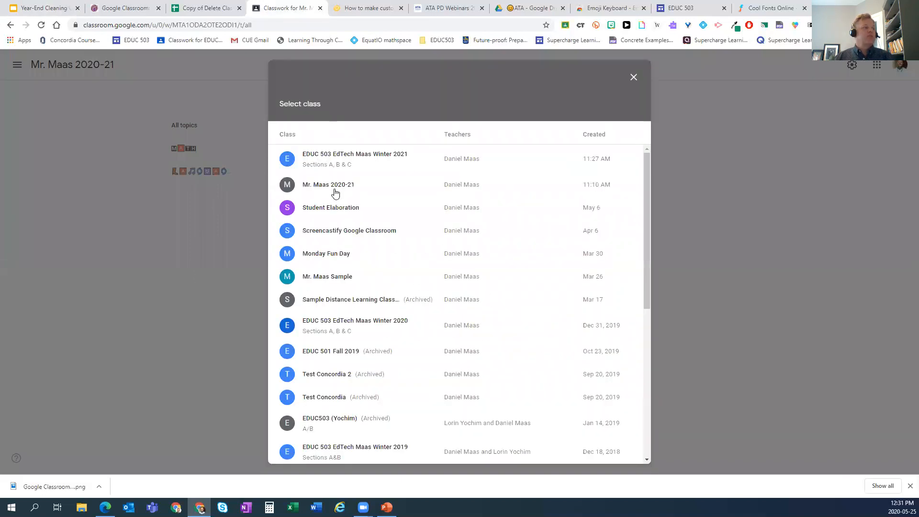
{"action": "left_click", "coordinate": [358, 325]}
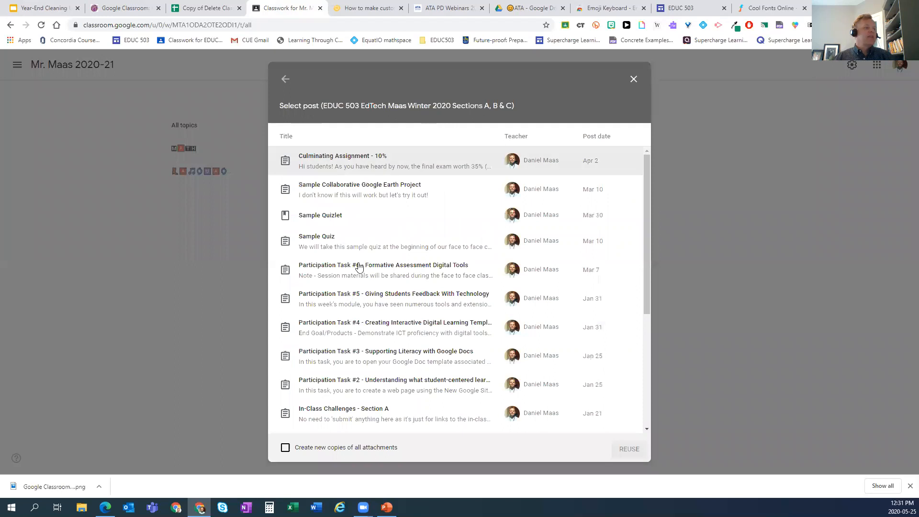
{"action": "left_click", "coordinate": [377, 360]}
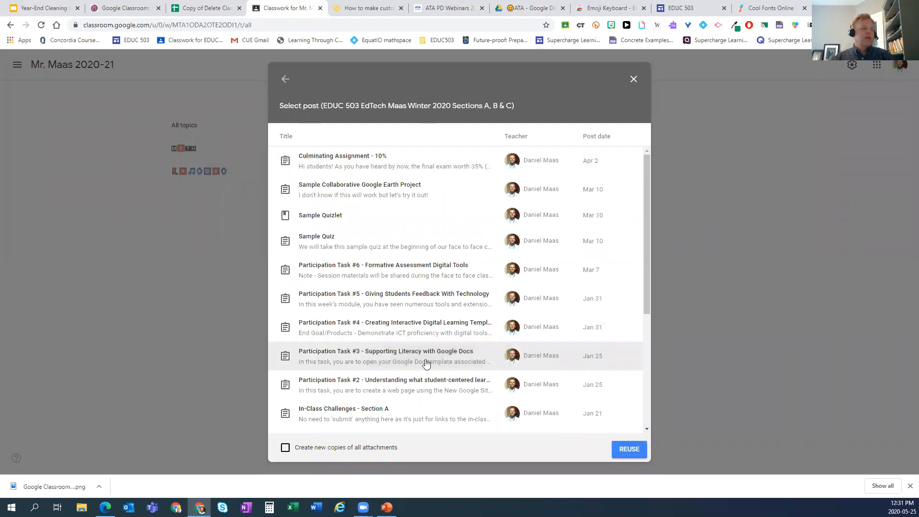
{"action": "left_click", "coordinate": [626, 452]}
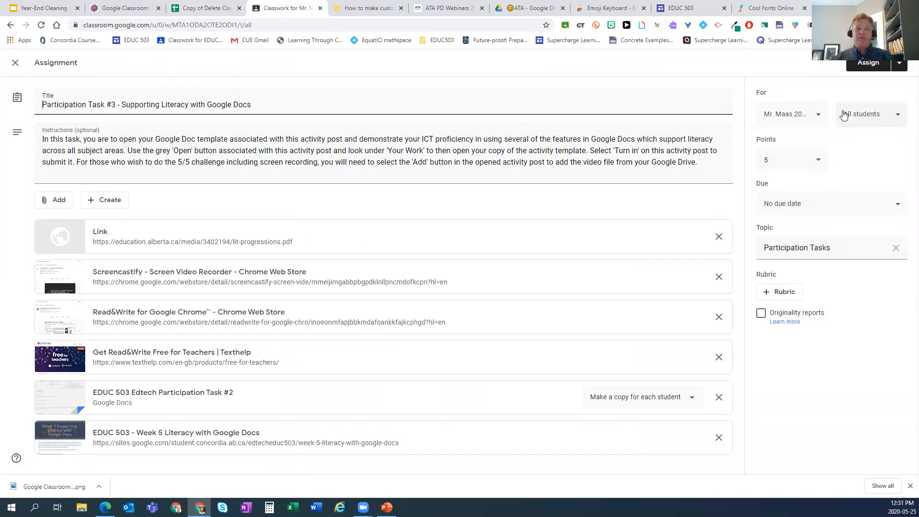
- Swap its Participation Tasks topic for the emoji Language Arts topic and assign it
{"action": "left_click", "coordinate": [894, 248]}
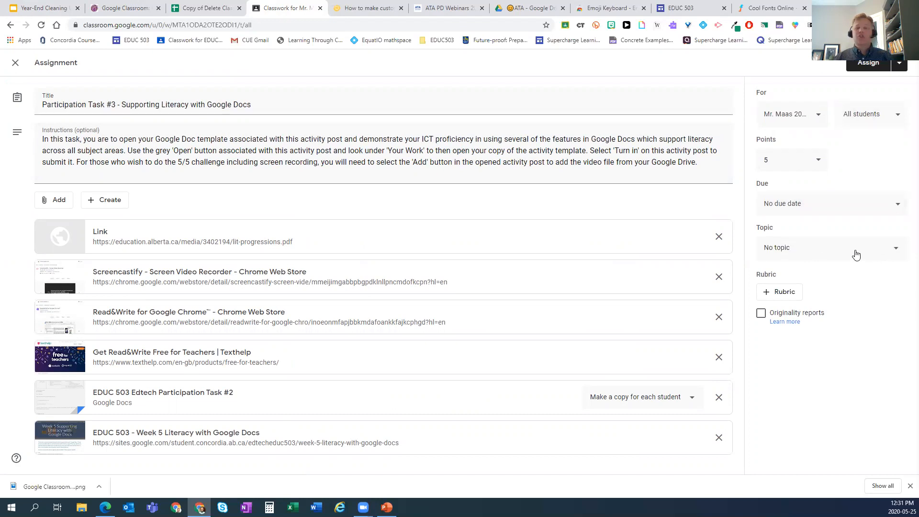
{"action": "left_click", "coordinate": [856, 255]}
{"action": "left_click", "coordinate": [820, 300]}
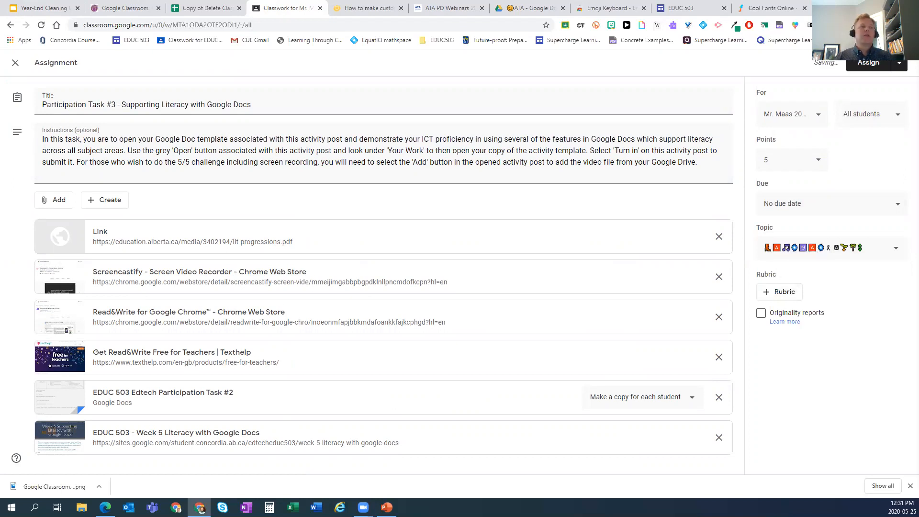
{"action": "left_click", "coordinate": [900, 63]}
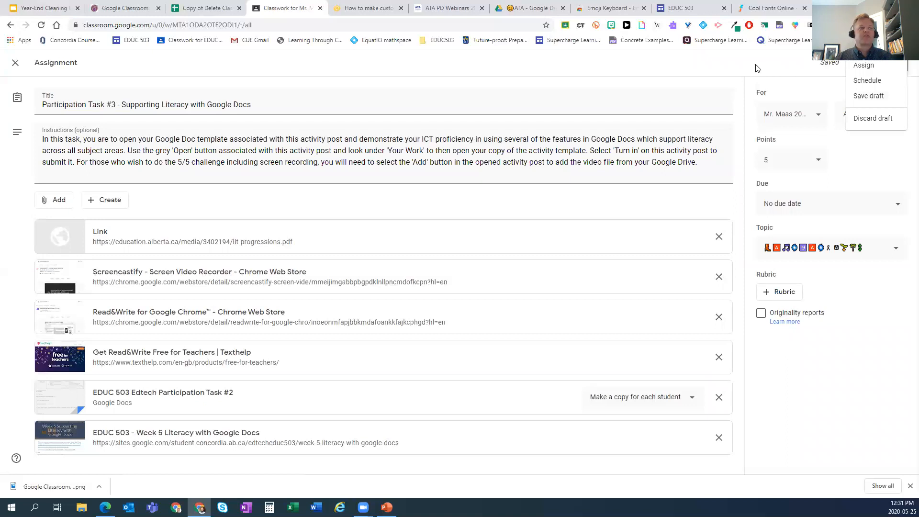
{"action": "left_click", "coordinate": [864, 65]}
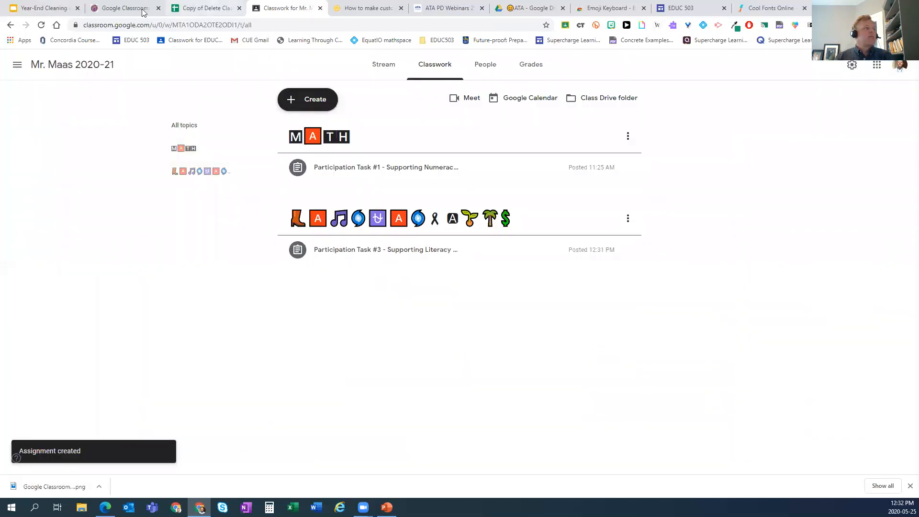
- Return to the Classes overview and bring up the EDUC 503 class card's options menu
{"action": "left_click", "coordinate": [17, 67]}
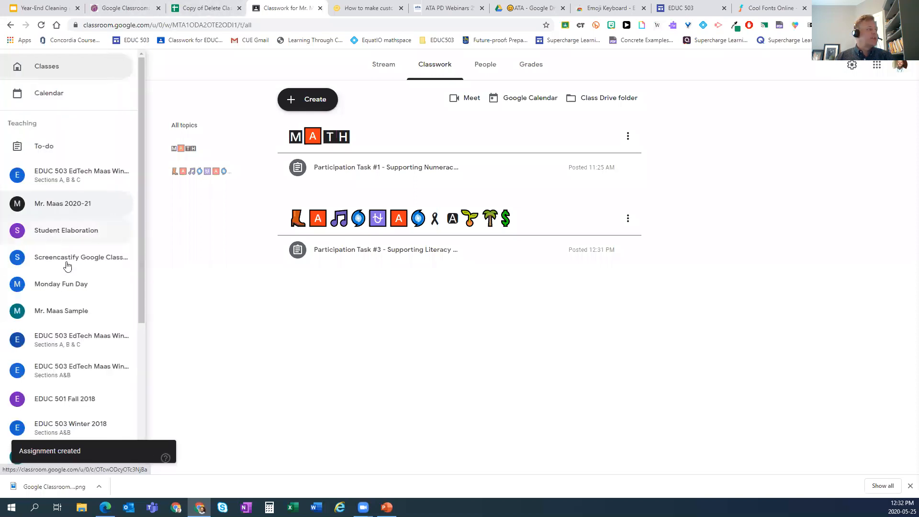
{"action": "left_click", "coordinate": [80, 345]}
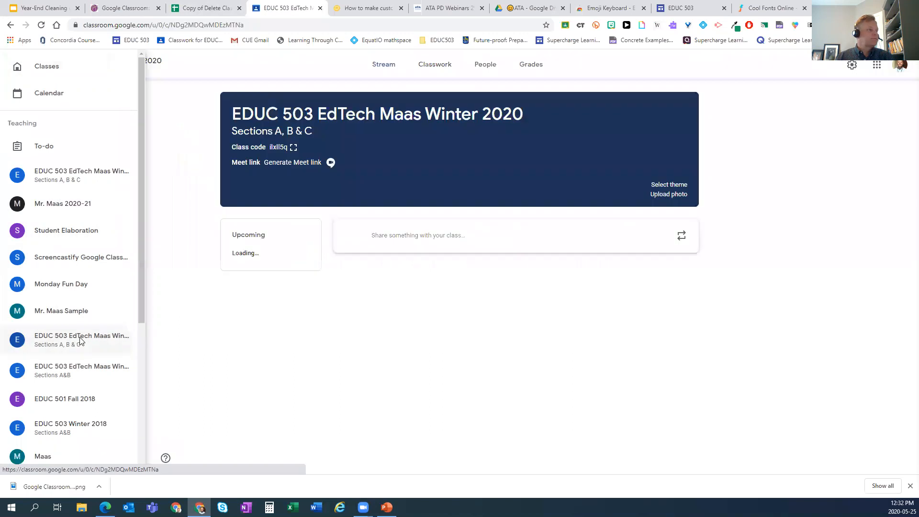
{"action": "left_click", "coordinate": [18, 67]}
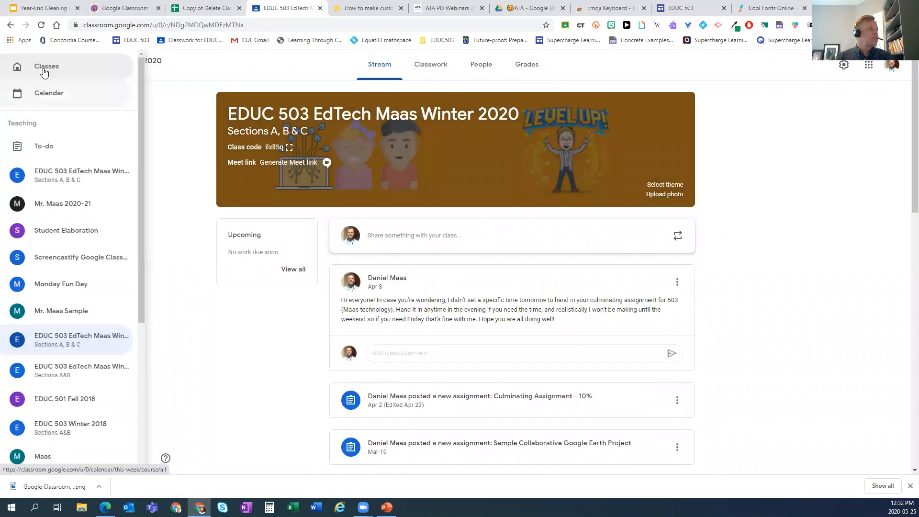
{"action": "left_click", "coordinate": [43, 72]}
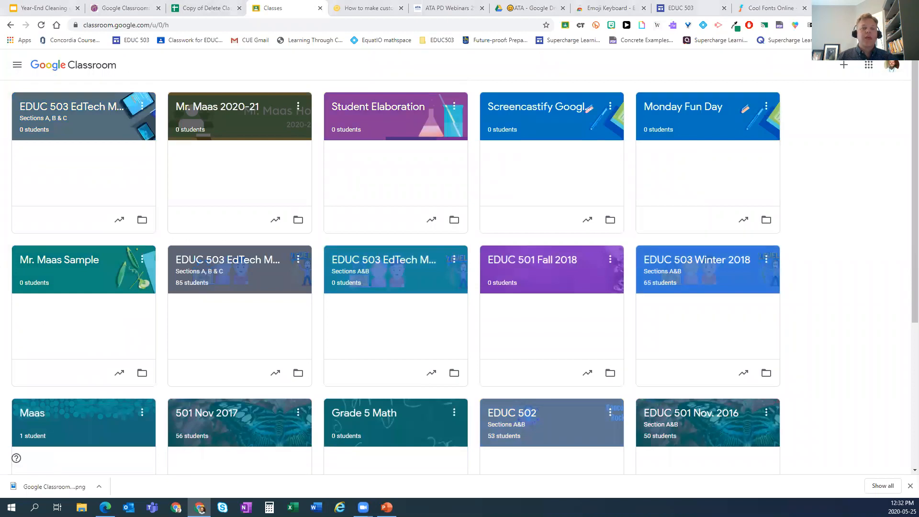
{"action": "left_click", "coordinate": [299, 263]}
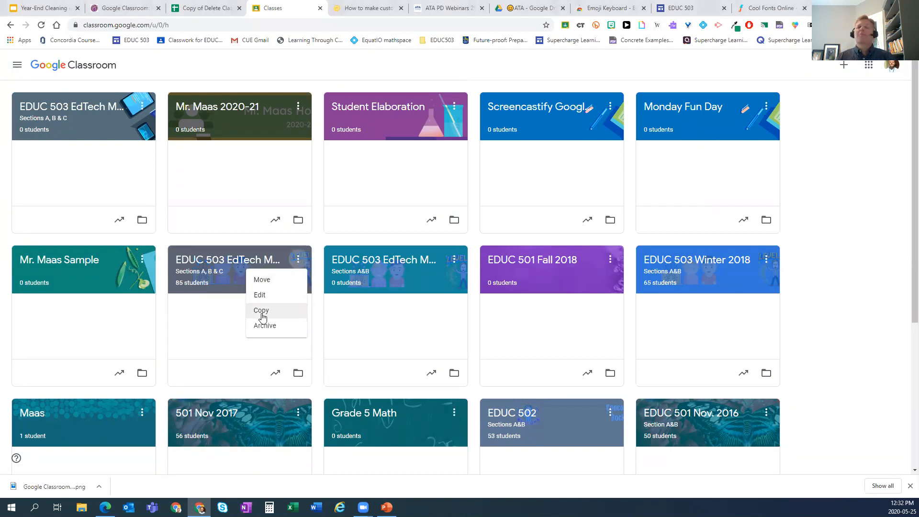
- Open EDUC 503 Winter 2021, check its People list, then scroll through the draft classwork
{"action": "left_click", "coordinate": [102, 109]}
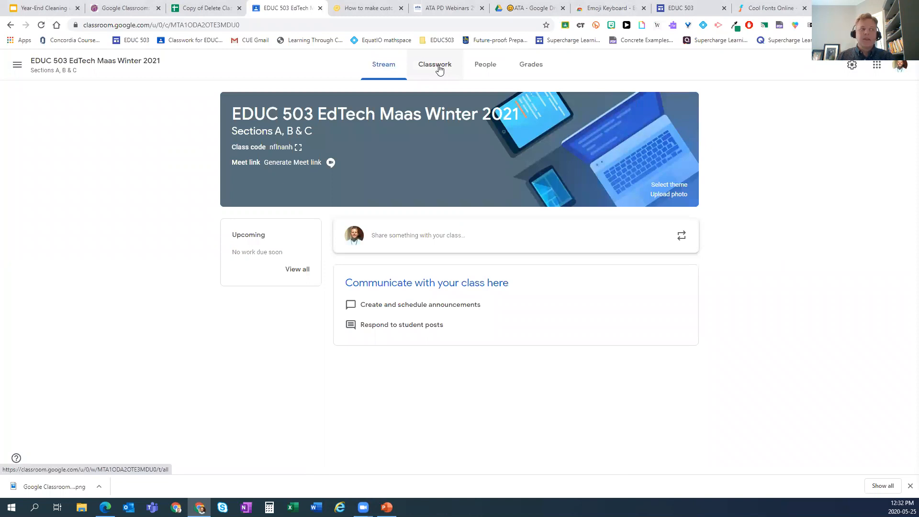
{"action": "left_click", "coordinate": [480, 65]}
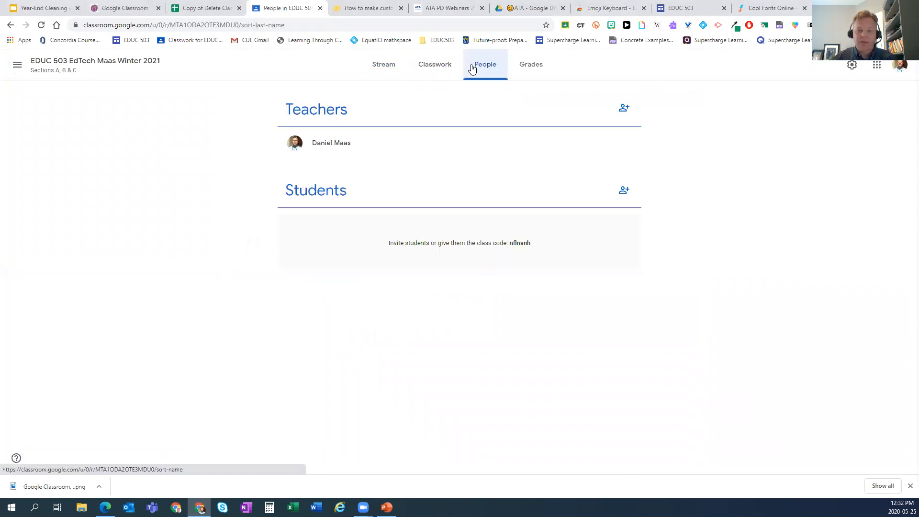
{"action": "left_click", "coordinate": [433, 65]}
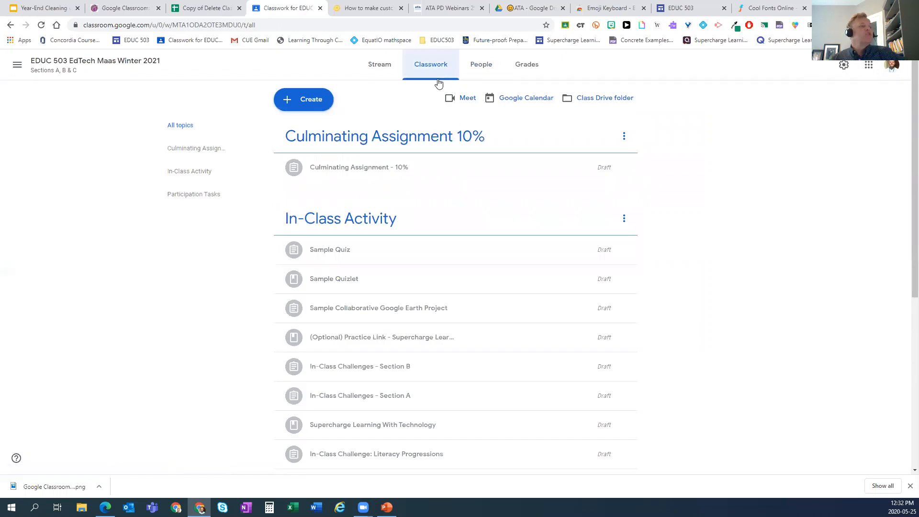
{"action": "scroll", "coordinate": [459, 268], "scroll_direction": "down", "scroll_amount": 2}
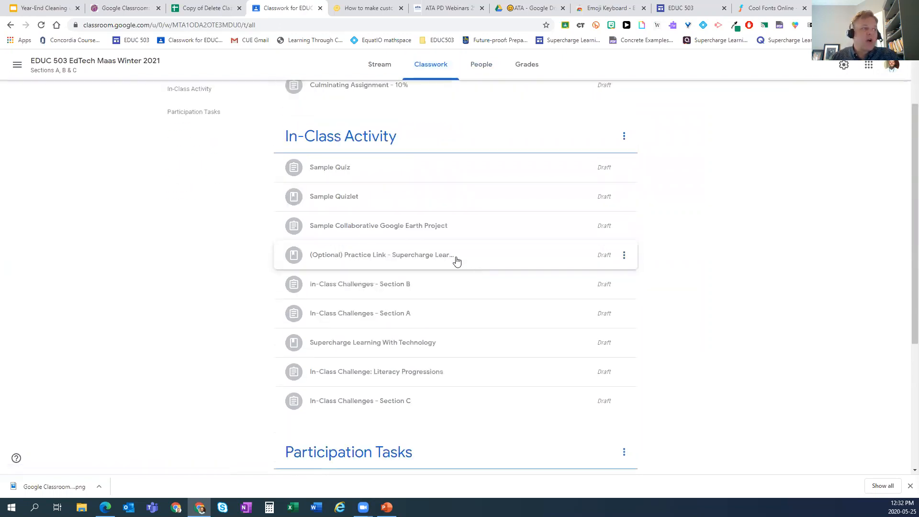
{"action": "scroll", "coordinate": [450, 244], "scroll_direction": "down", "scroll_amount": 1}
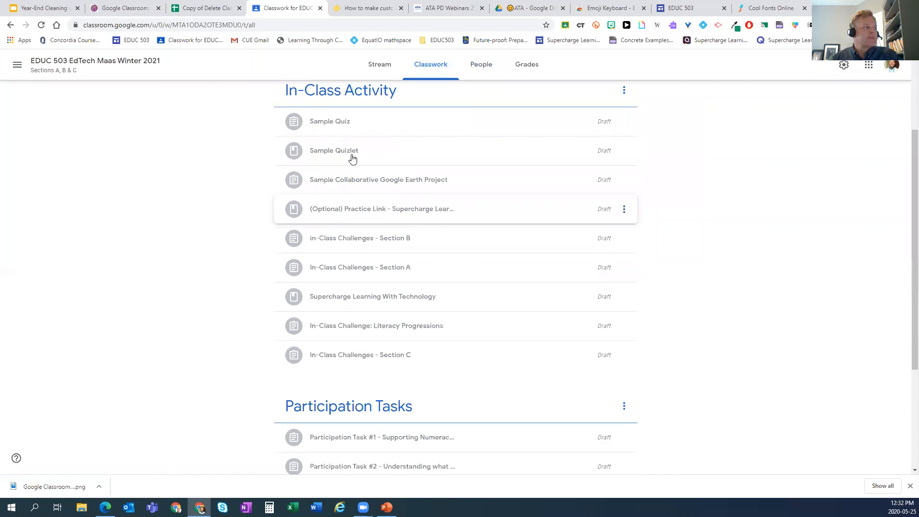
{"action": "scroll", "coordinate": [409, 210], "scroll_direction": "down", "scroll_amount": 1}
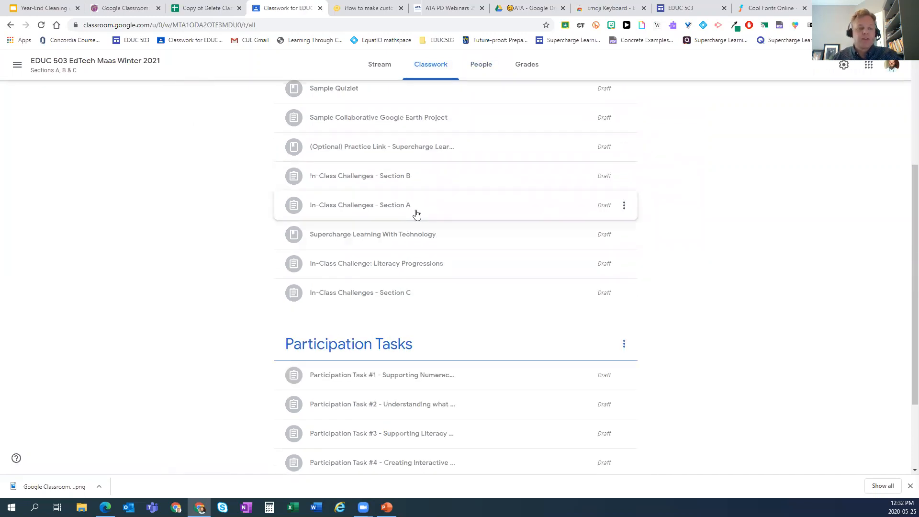
{"action": "scroll", "coordinate": [420, 223], "scroll_direction": "down", "scroll_amount": 2}
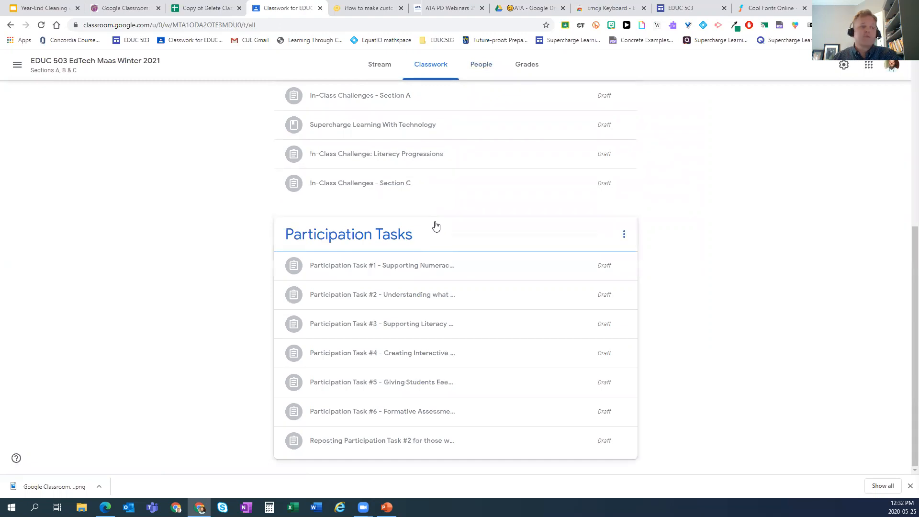
{"action": "scroll", "coordinate": [448, 191], "scroll_direction": "up", "scroll_amount": 6}
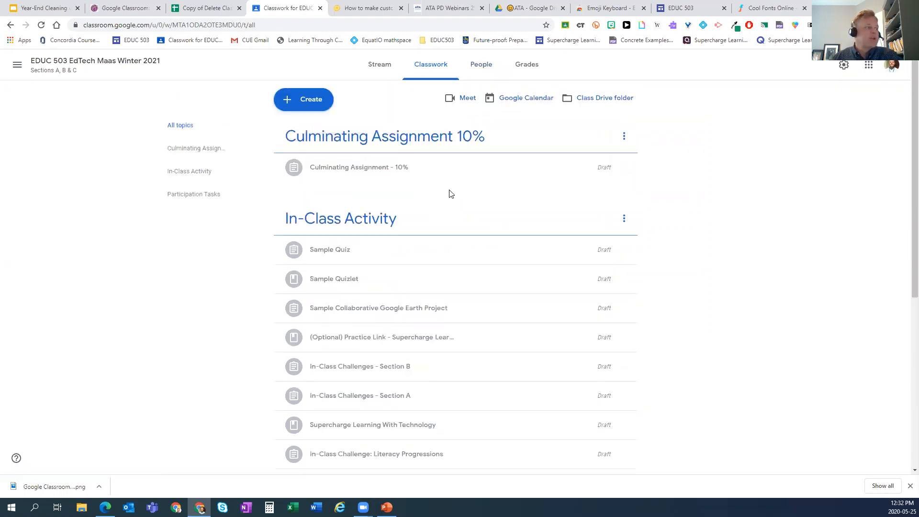
- Assign the Sample Quiz draft in In-Class Activity, then return to the all-topics list
{"action": "scroll", "coordinate": [426, 193], "scroll_direction": "down", "scroll_amount": 2}
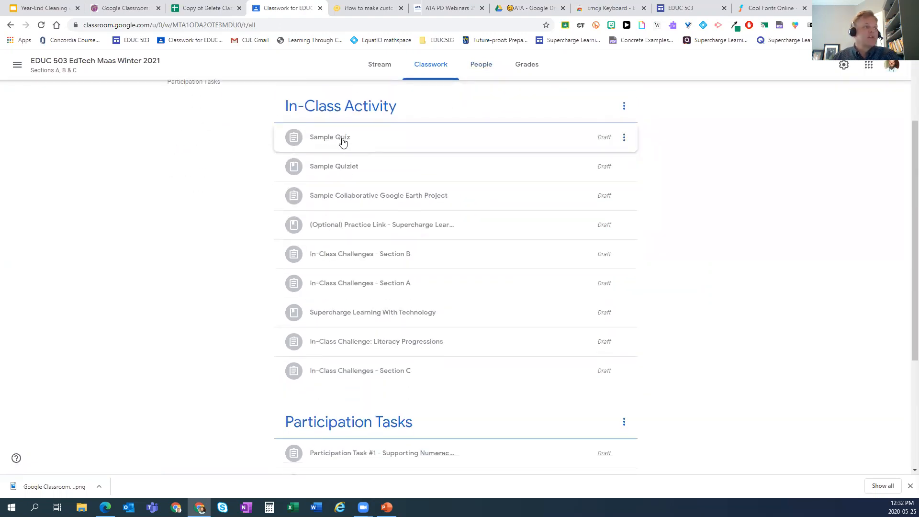
{"action": "left_click", "coordinate": [343, 140]}
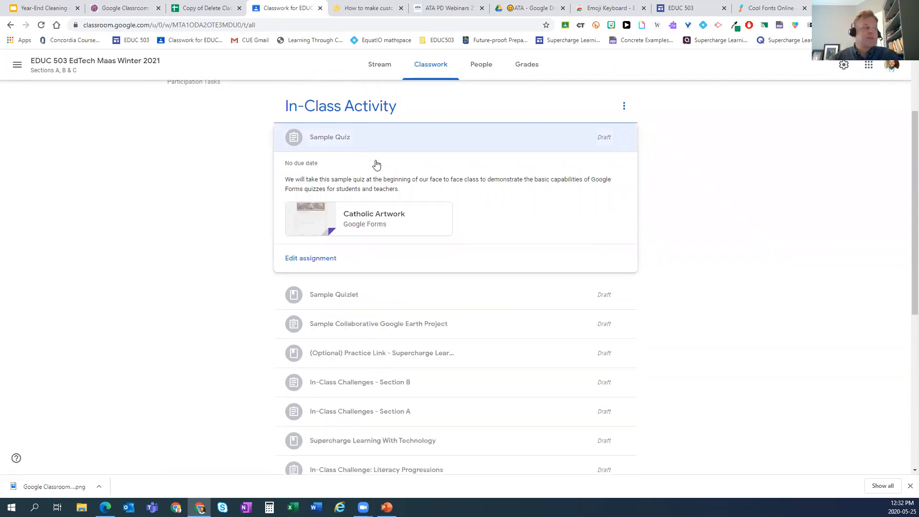
{"action": "left_click", "coordinate": [317, 263]}
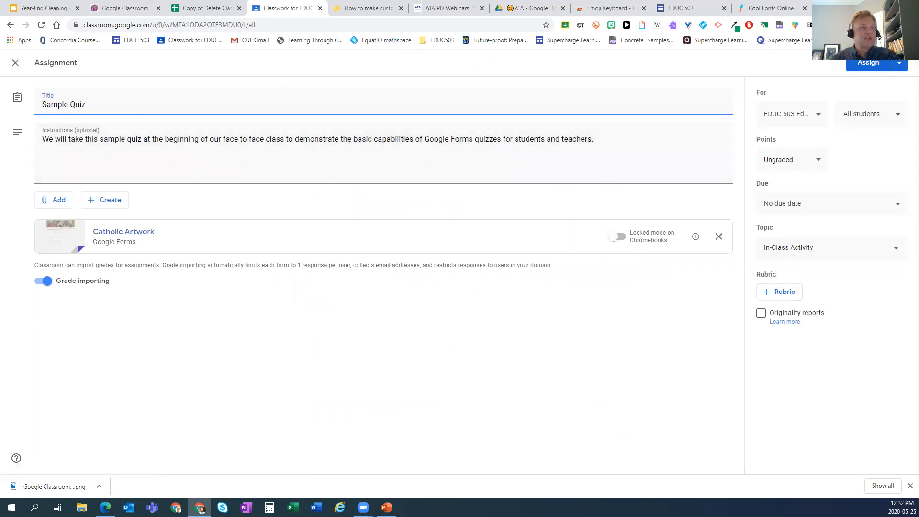
{"action": "left_click", "coordinate": [862, 66]}
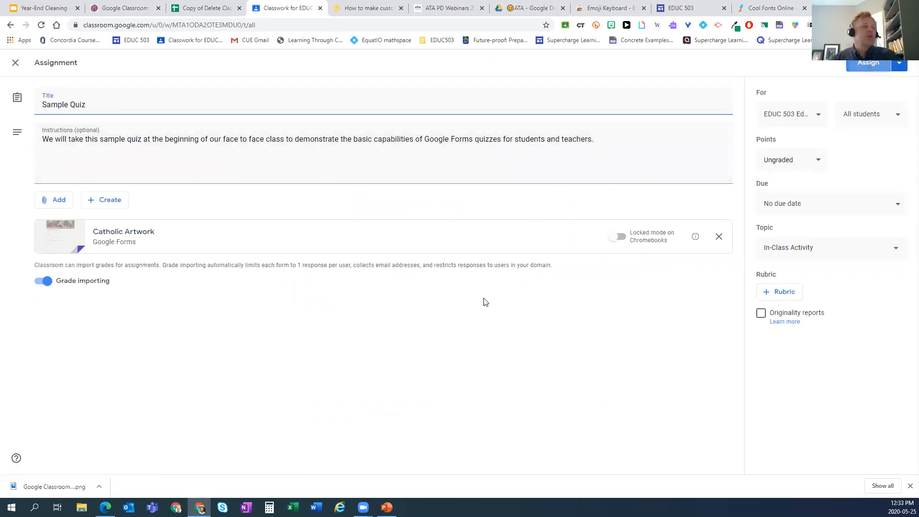
{"action": "left_click", "coordinate": [515, 287]}
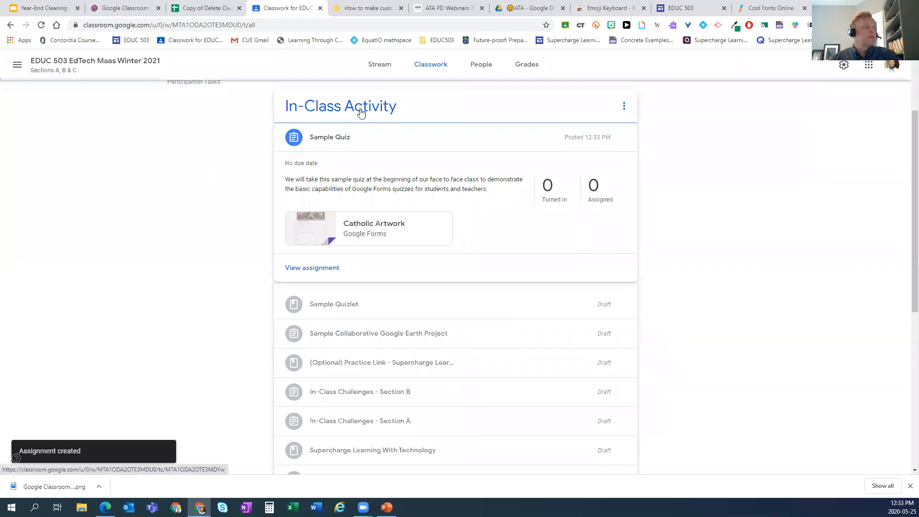
{"action": "left_click", "coordinate": [361, 108]}
{"action": "left_click", "coordinate": [10, 25]}
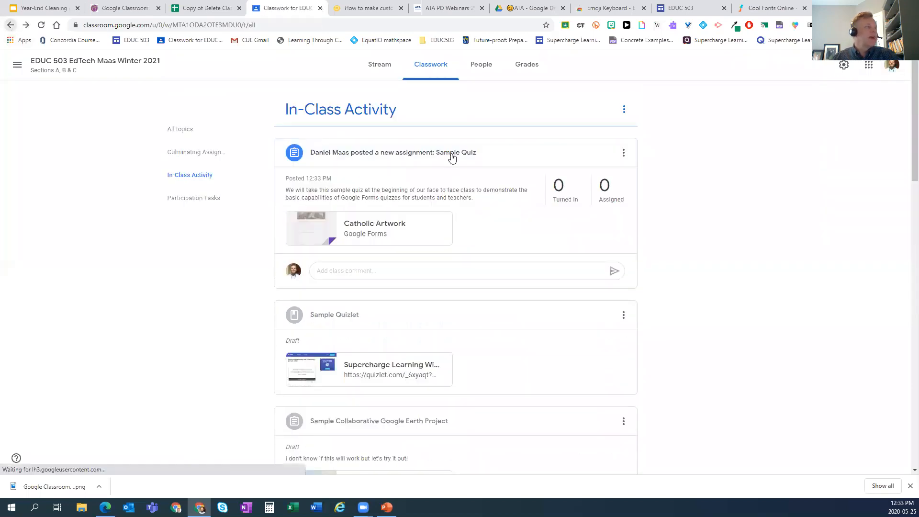
- Collapse the Sample Quiz, go to the Classes overview, and open EDUC 503 Winter 2019
{"action": "left_click", "coordinate": [438, 250]}
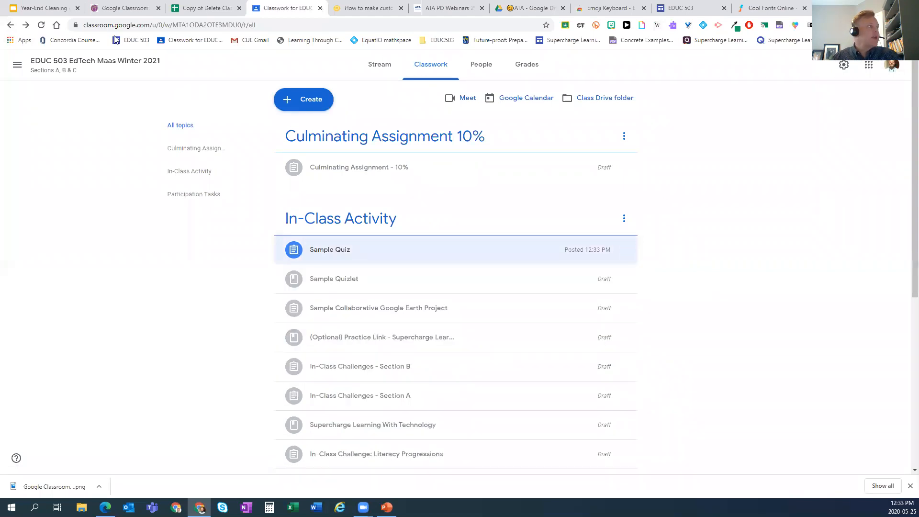
{"action": "left_click", "coordinate": [17, 70]}
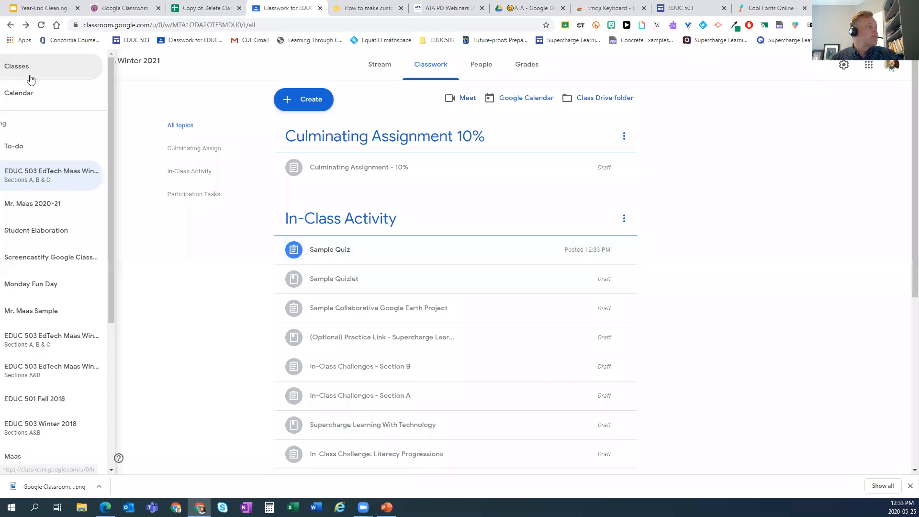
{"action": "left_click", "coordinate": [45, 68]}
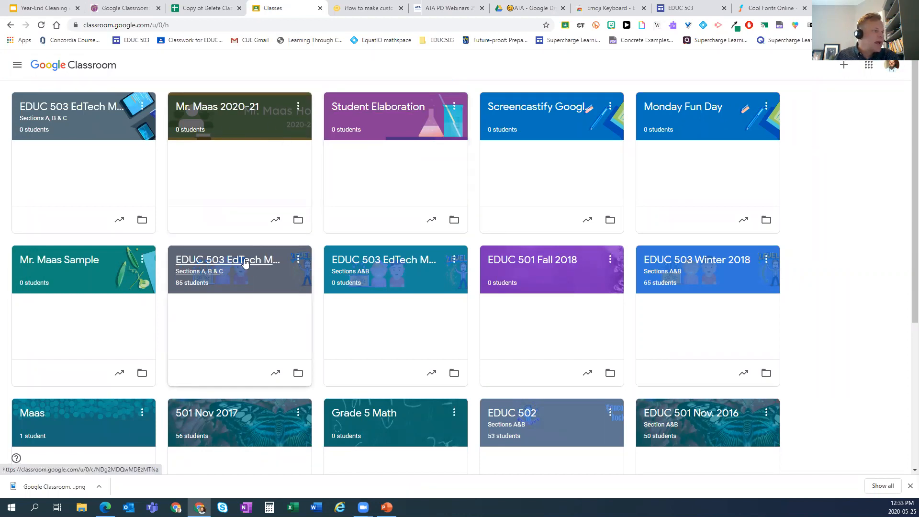
{"action": "mouse_move", "coordinate": [245, 263]}
{"action": "left_mouse_down"}
{"action": "mouse_move", "coordinate": [300, 228]}
{"action": "mouse_move", "coordinate": [211, 246]}
{"action": "mouse_move", "coordinate": [231, 254]}
{"action": "left_mouse_up"}
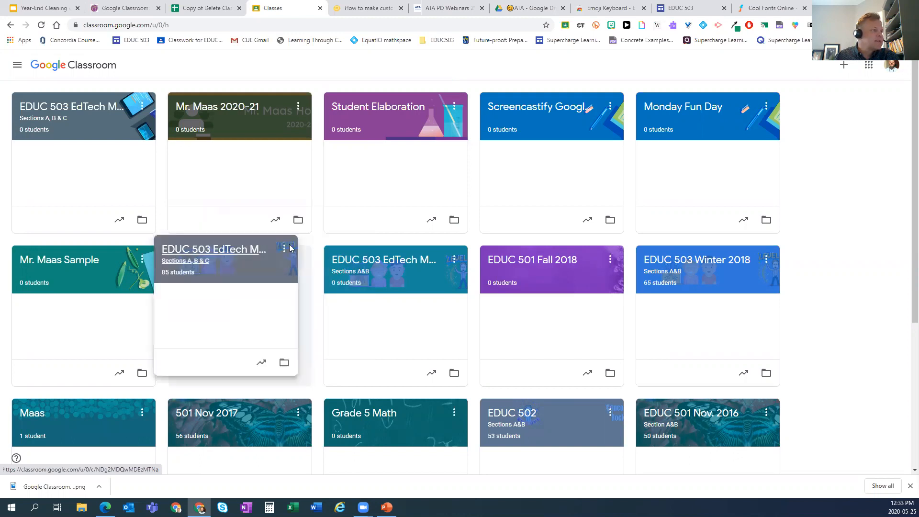
{"action": "left_click", "coordinate": [359, 258]}
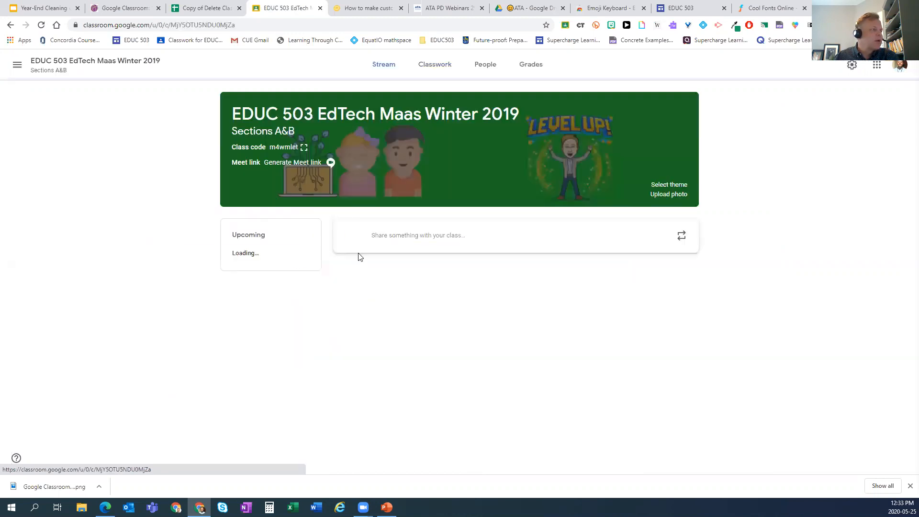
- Review the Winter 2019 People list and co-teacher options without changes, then return to Stream
{"action": "left_click", "coordinate": [478, 72]}
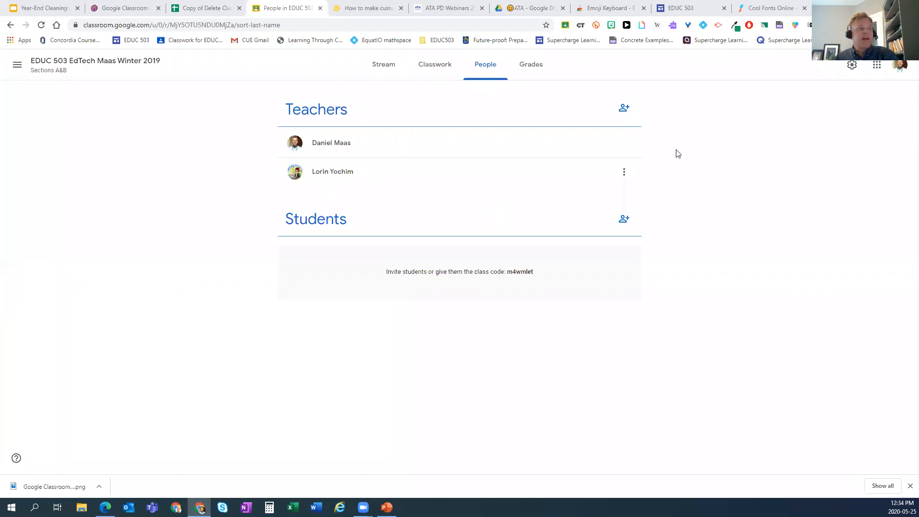
{"action": "left_click", "coordinate": [626, 175]}
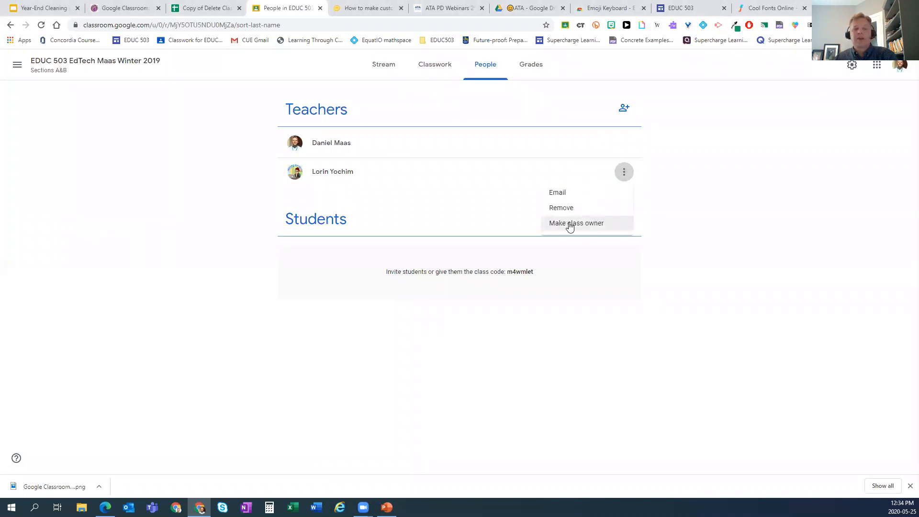
{"action": "left_click", "coordinate": [648, 127]}
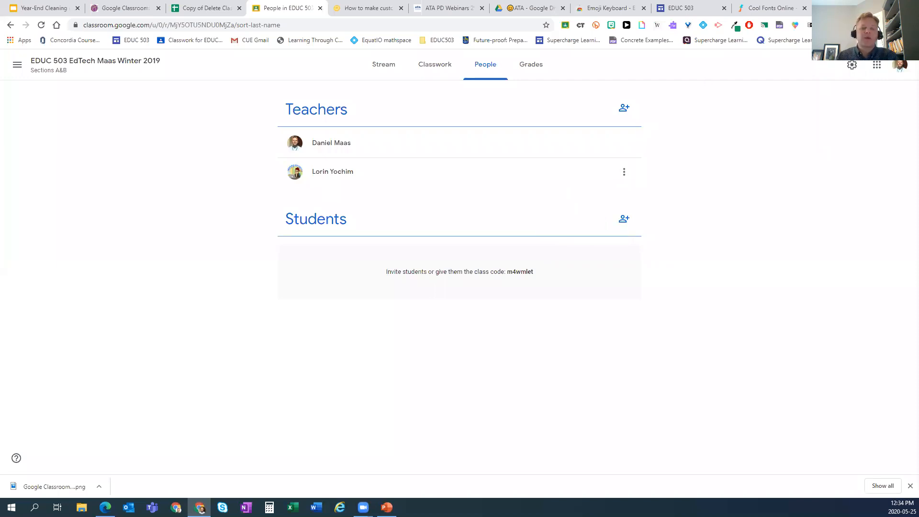
{"action": "left_click", "coordinate": [386, 70]}
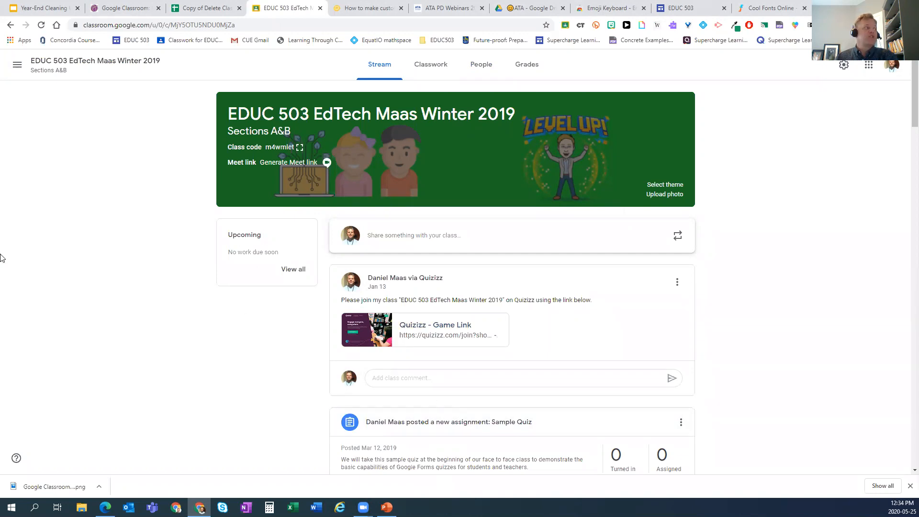
- Open Winter 2019 Classwork and show the options for In-Class Challenge: Literacy Progressions
{"action": "left_click", "coordinate": [17, 65]}
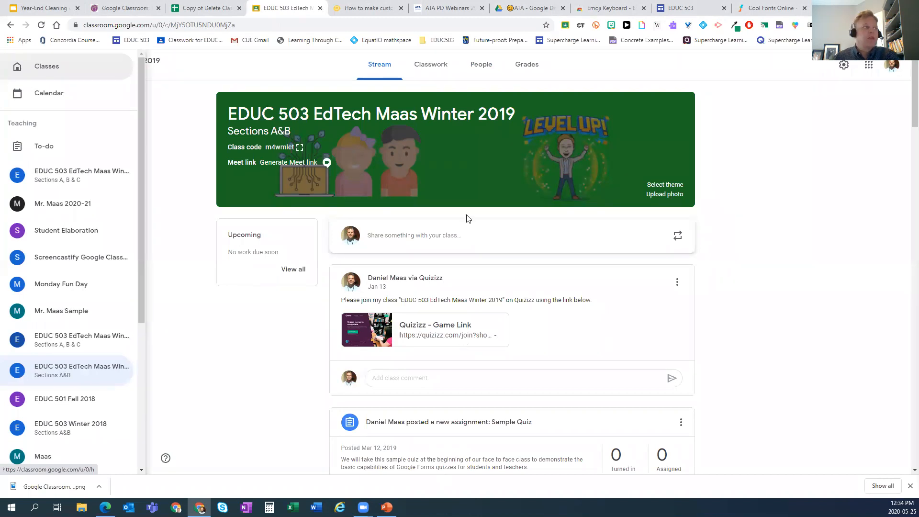
{"action": "left_click", "coordinate": [422, 69]}
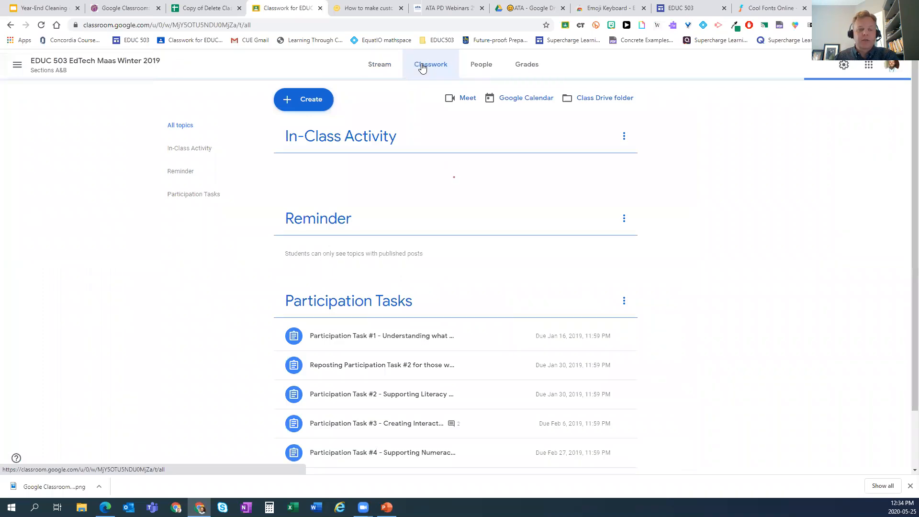
{"action": "scroll", "coordinate": [541, 221], "scroll_direction": "down", "scroll_amount": 2}
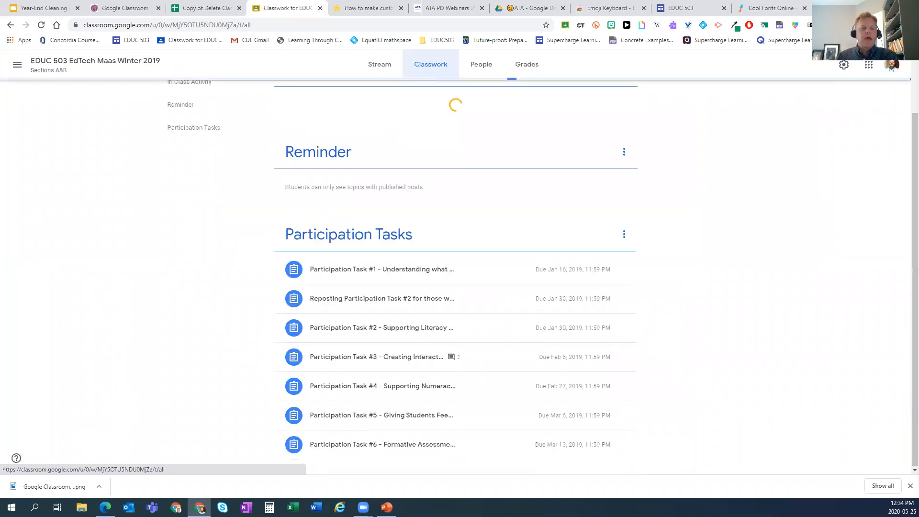
{"action": "scroll", "coordinate": [631, 390], "scroll_direction": "up", "scroll_amount": 2}
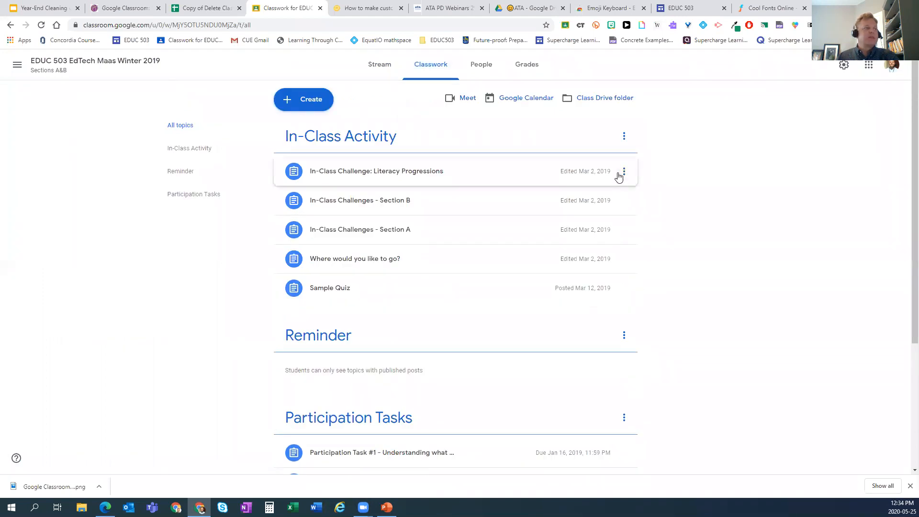
{"action": "left_click", "coordinate": [625, 173]}
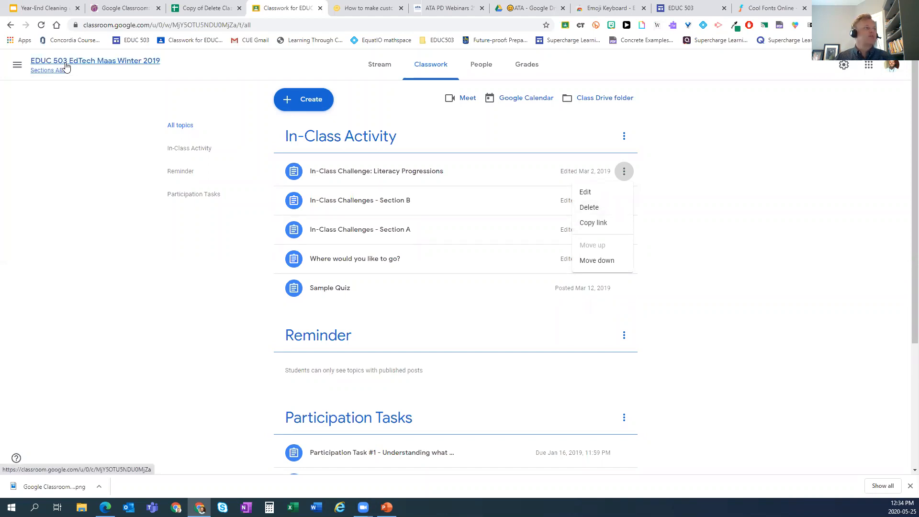
- Move the Year-End Cleaning deck to slide 19, Copy a Classroom!, then view the SlidesMania headers article
{"action": "left_click", "coordinate": [44, 8]}
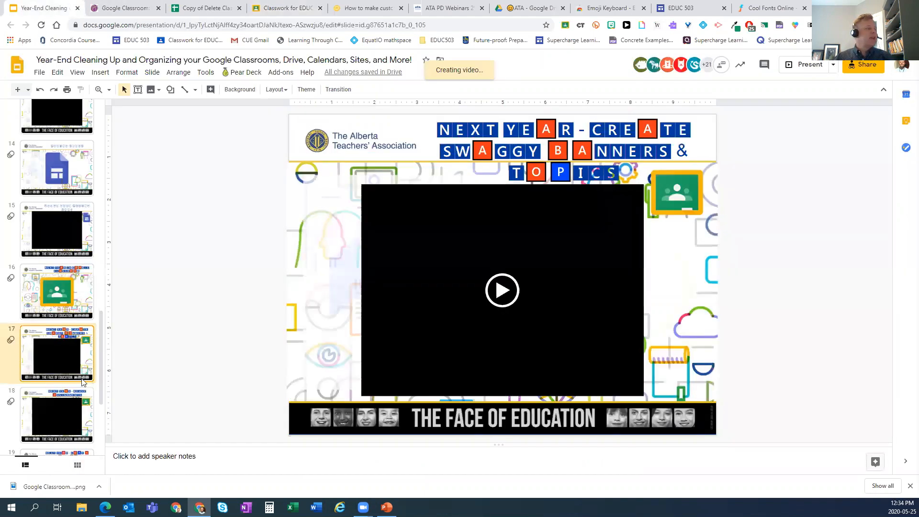
{"action": "key", "text": "Down"}
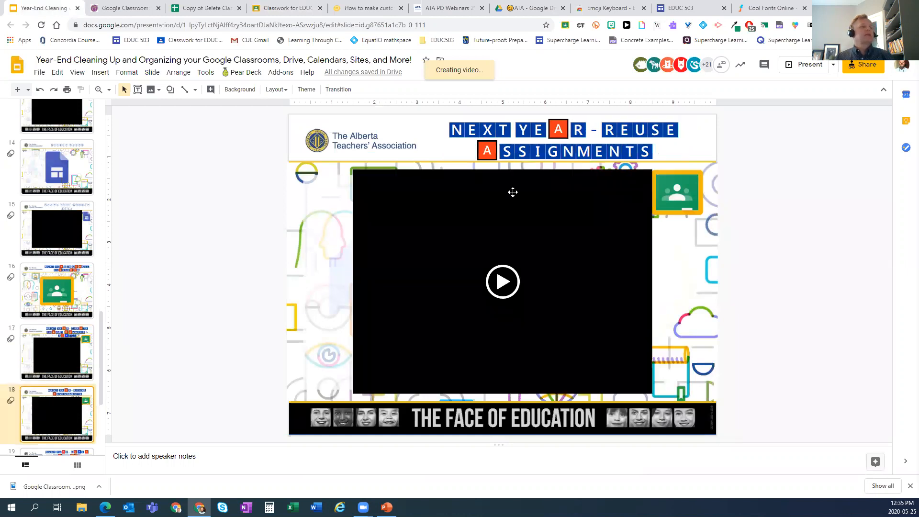
{"action": "scroll", "coordinate": [46, 299], "scroll_direction": "down", "scroll_amount": 4}
{"action": "left_click", "coordinate": [46, 300]}
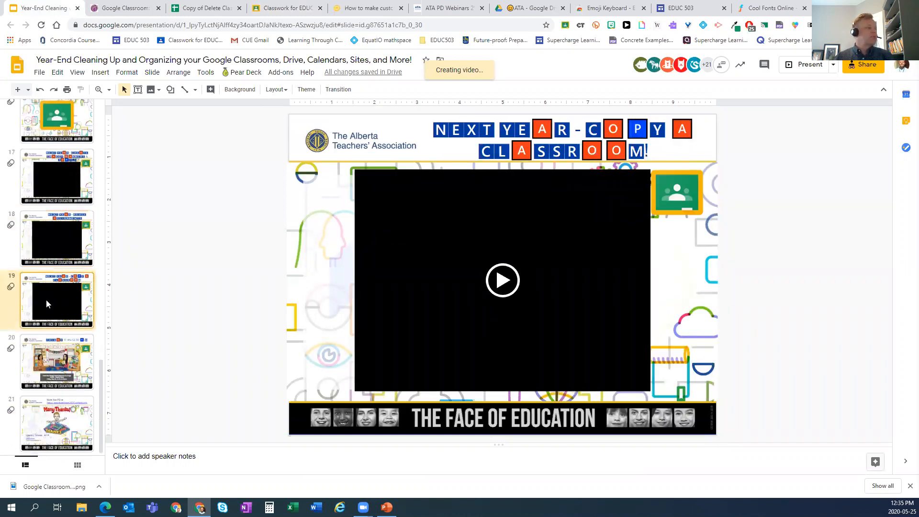
{"action": "left_click", "coordinate": [374, 10]}
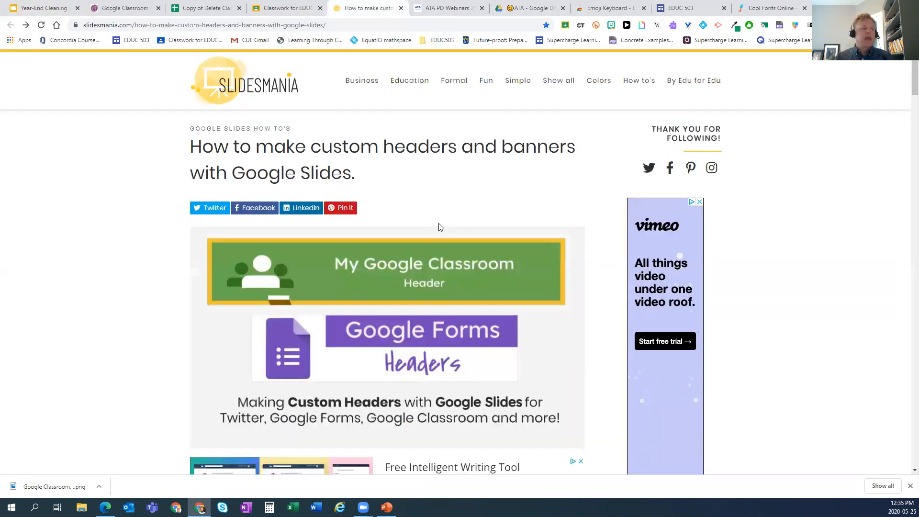
- Compare the Winter 2019 class stream banner, then go back to the SlidesMania article
{"action": "scroll", "coordinate": [437, 227], "scroll_direction": "down", "scroll_amount": 1}
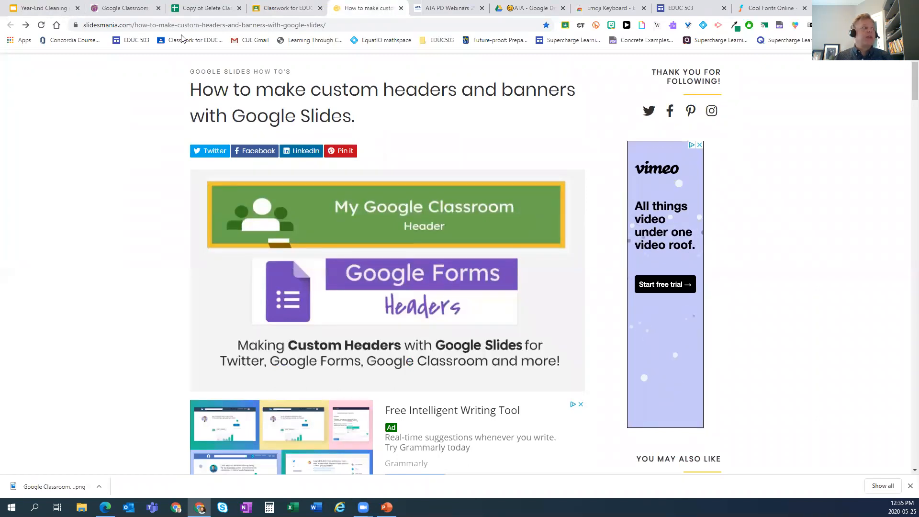
{"action": "left_click", "coordinate": [297, 6]}
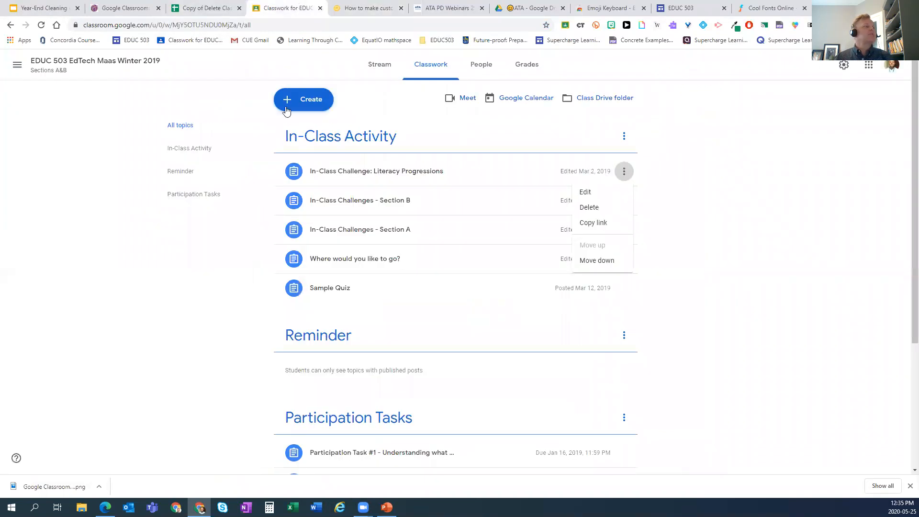
{"action": "left_click", "coordinate": [384, 70]}
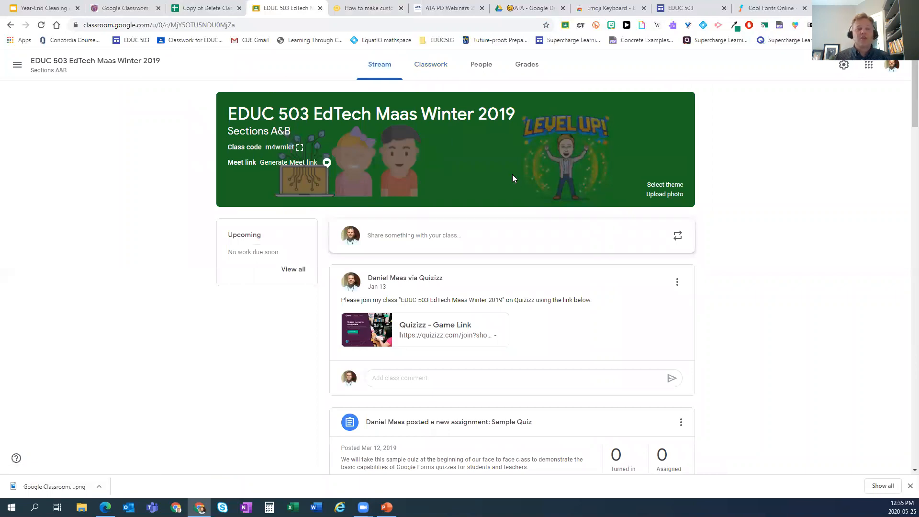
{"action": "left_click", "coordinate": [363, 8]}
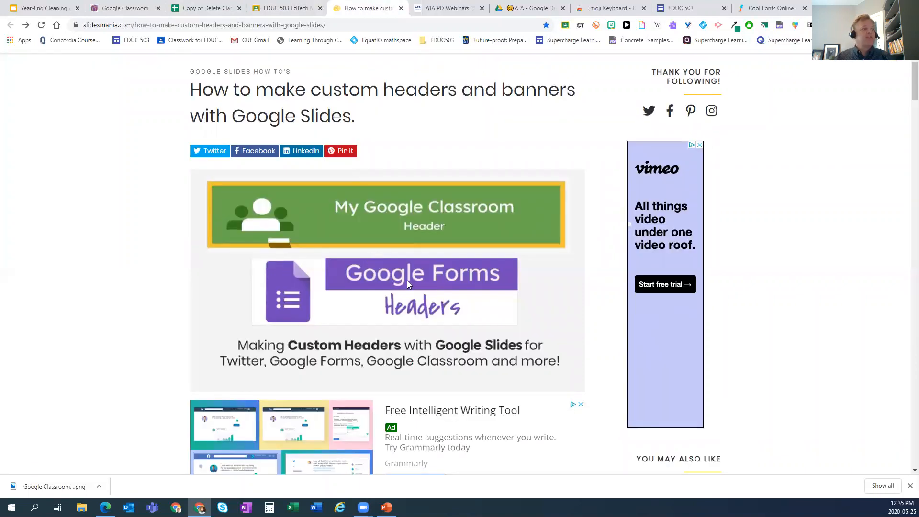
- Open SlidesMania's Google Classroom Header Template and choose USE TEMPLATE for a Slides copy
{"action": "scroll", "coordinate": [398, 249], "scroll_direction": "down", "scroll_amount": 10}
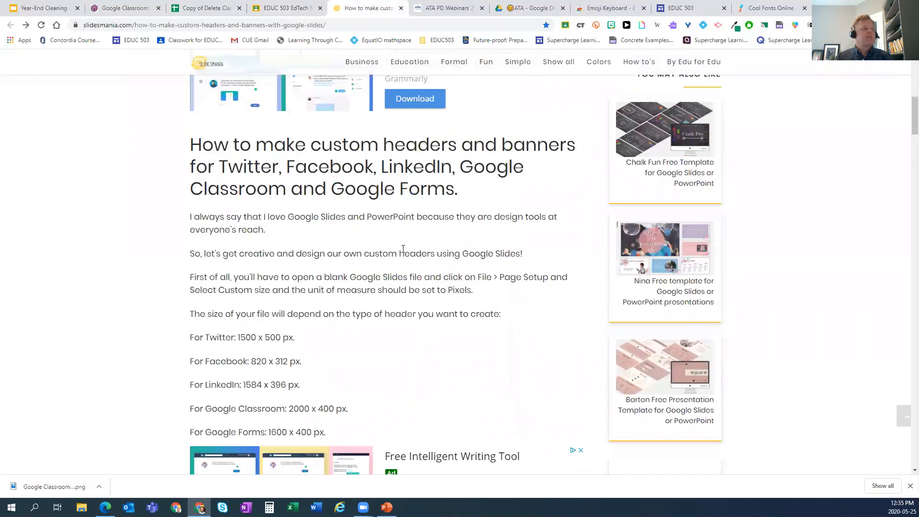
{"action": "scroll", "coordinate": [404, 249], "scroll_direction": "down", "scroll_amount": 11}
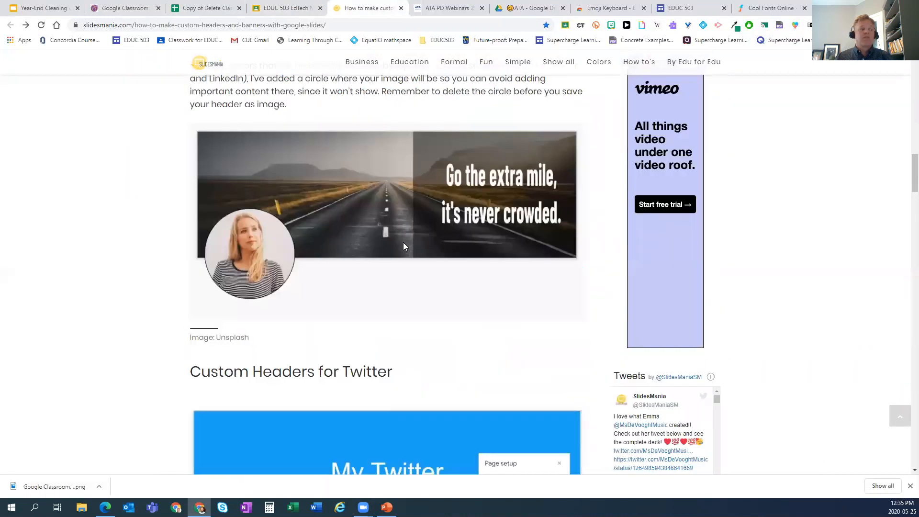
{"action": "scroll", "coordinate": [405, 246], "scroll_direction": "down", "scroll_amount": 12}
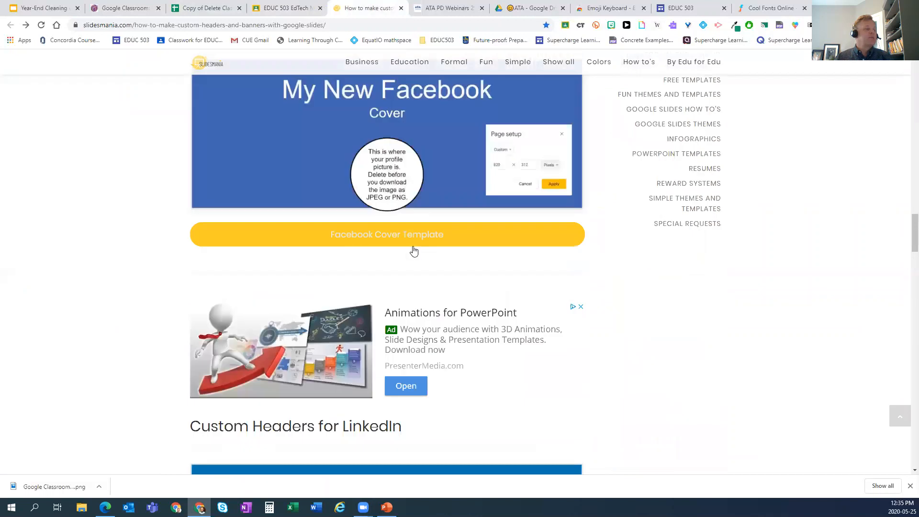
{"action": "scroll", "coordinate": [413, 246], "scroll_direction": "down", "scroll_amount": 8}
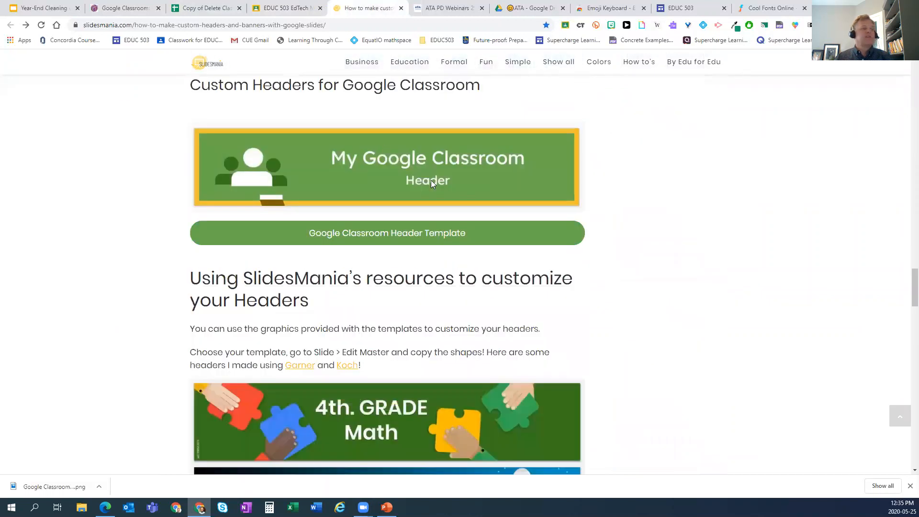
{"action": "scroll", "coordinate": [414, 215], "scroll_direction": "down", "scroll_amount": 2}
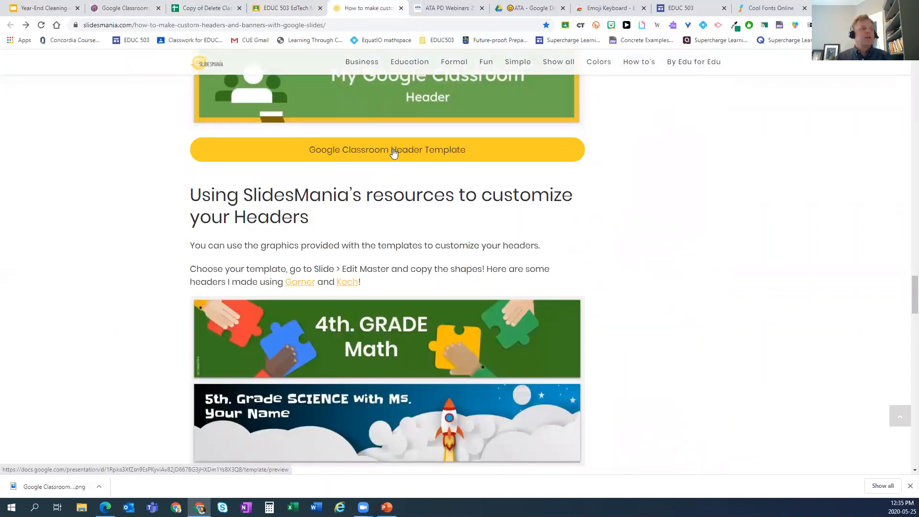
{"action": "left_click", "coordinate": [393, 151]}
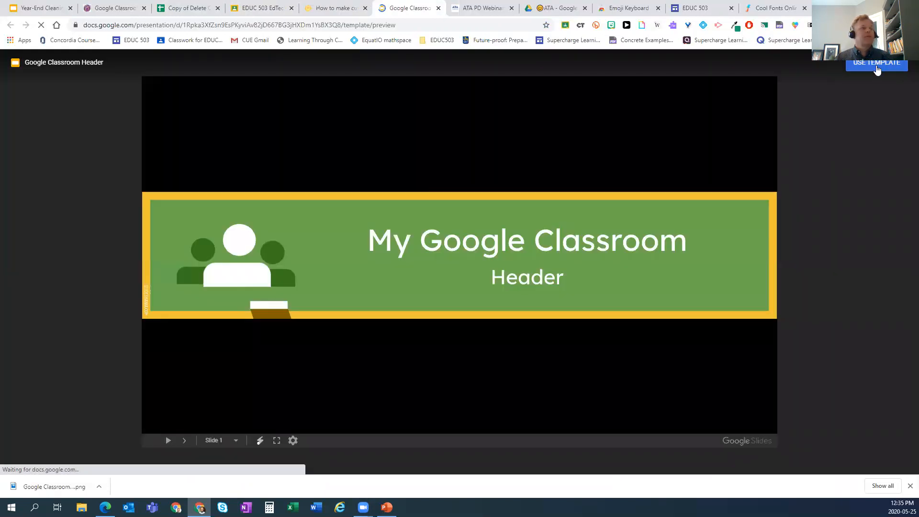
{"action": "left_click", "coordinate": [877, 67]}
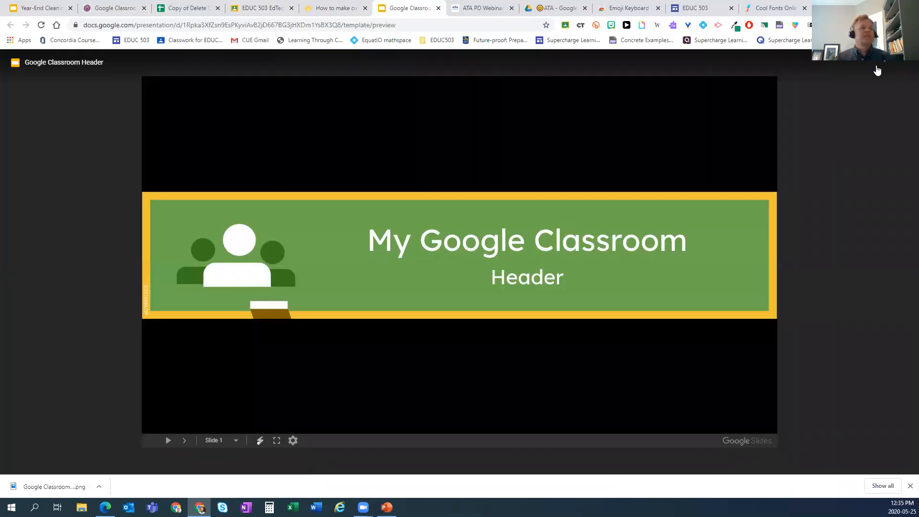